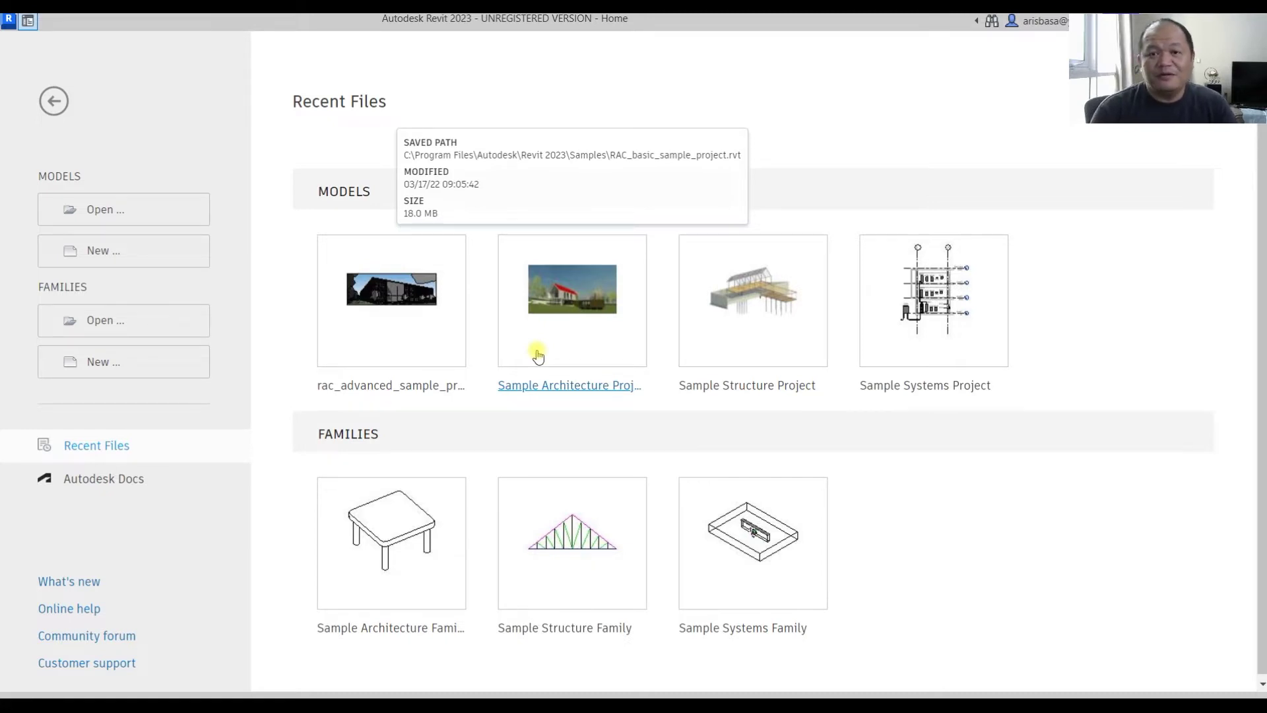
- Open the recent model rac_advanced_sample_project and widen the Project Browser so the full view names fit
click(396, 323)
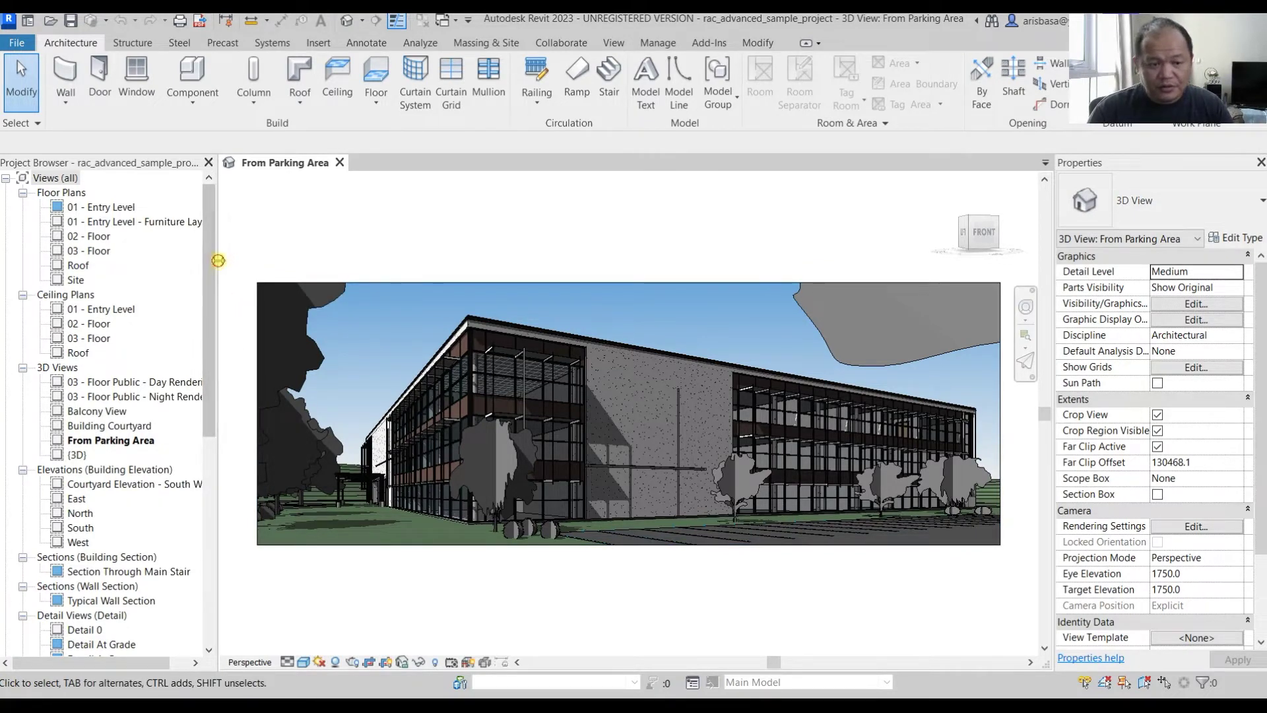
drag(218, 260, 265, 267)
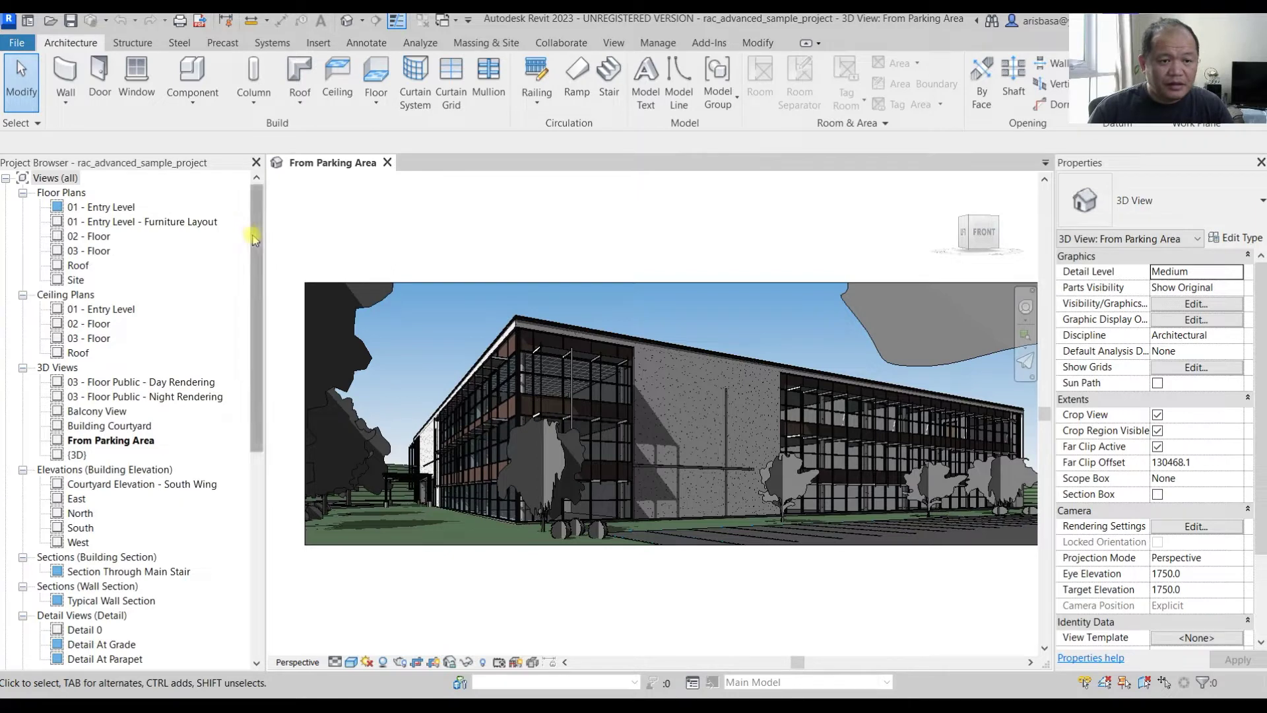
mouse_move(253, 233)
mouse_down()
mouse_move(255, 373)
mouse_move(264, 211)
mouse_up()
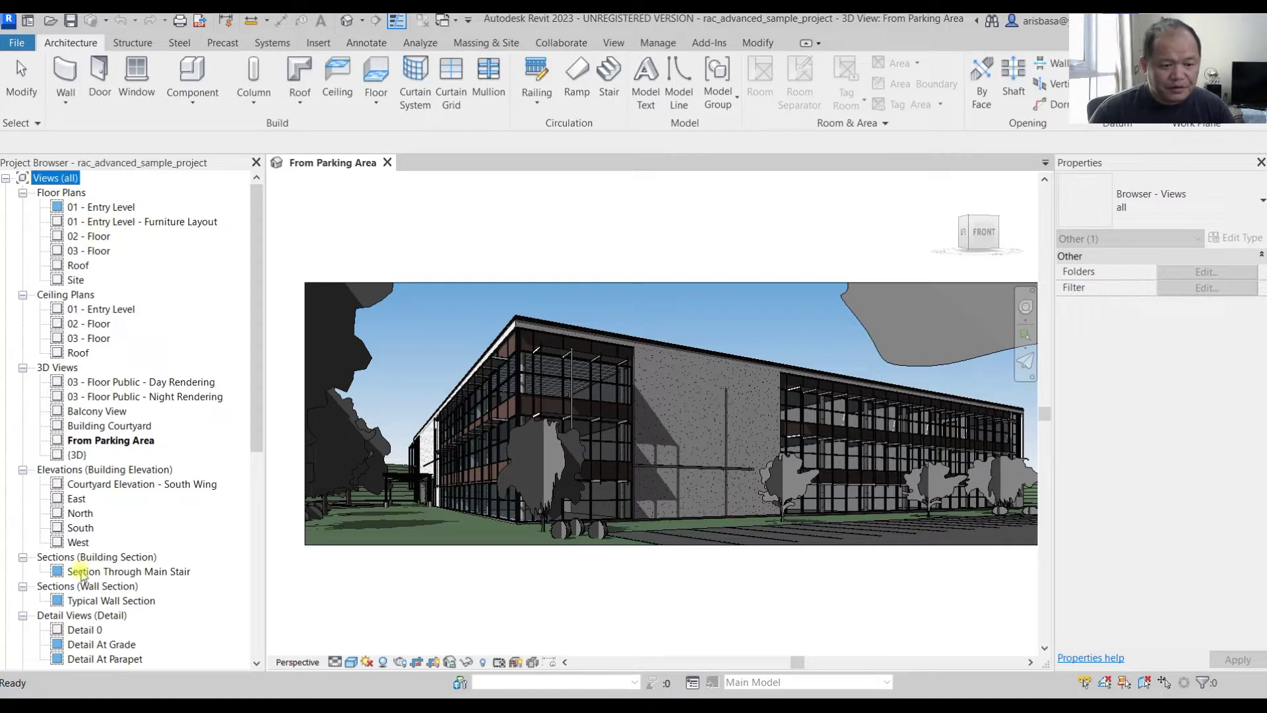
- Open the A1 - Floor Plan sheet from the project's list of sheets
scroll(98, 584, down, 3)
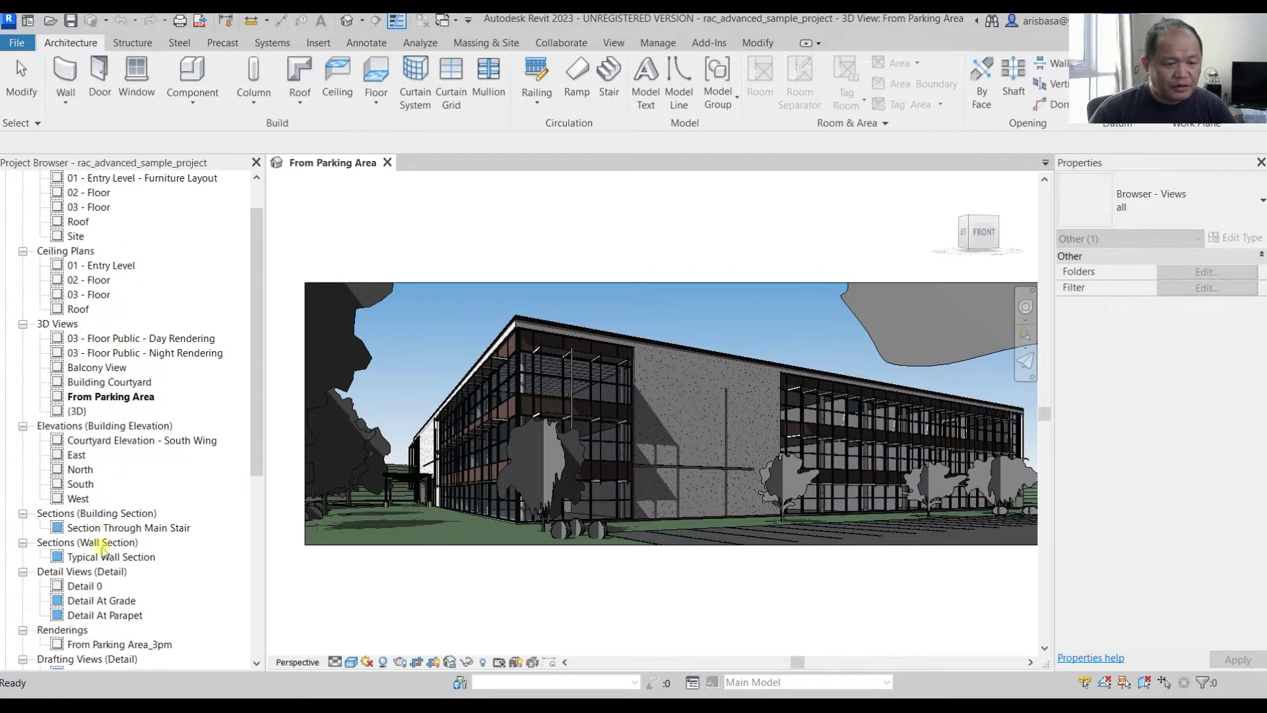
scroll(101, 535, down, 5)
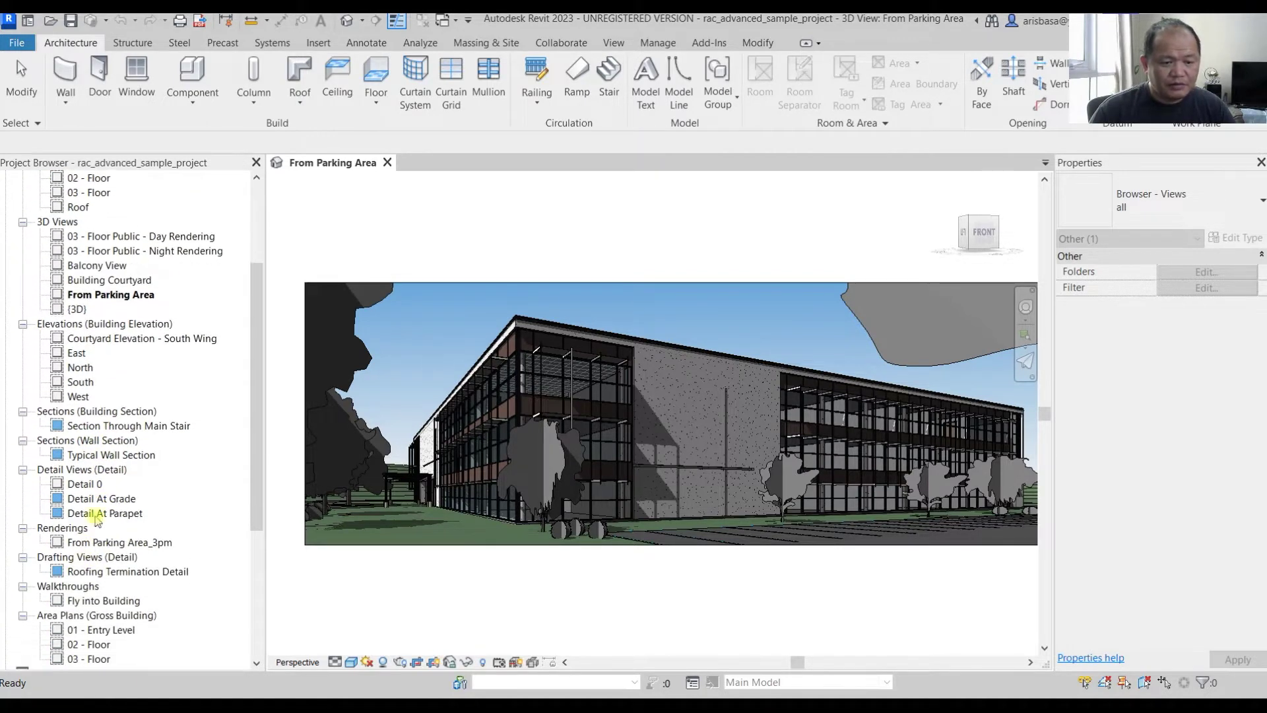
scroll(98, 518, down, 2)
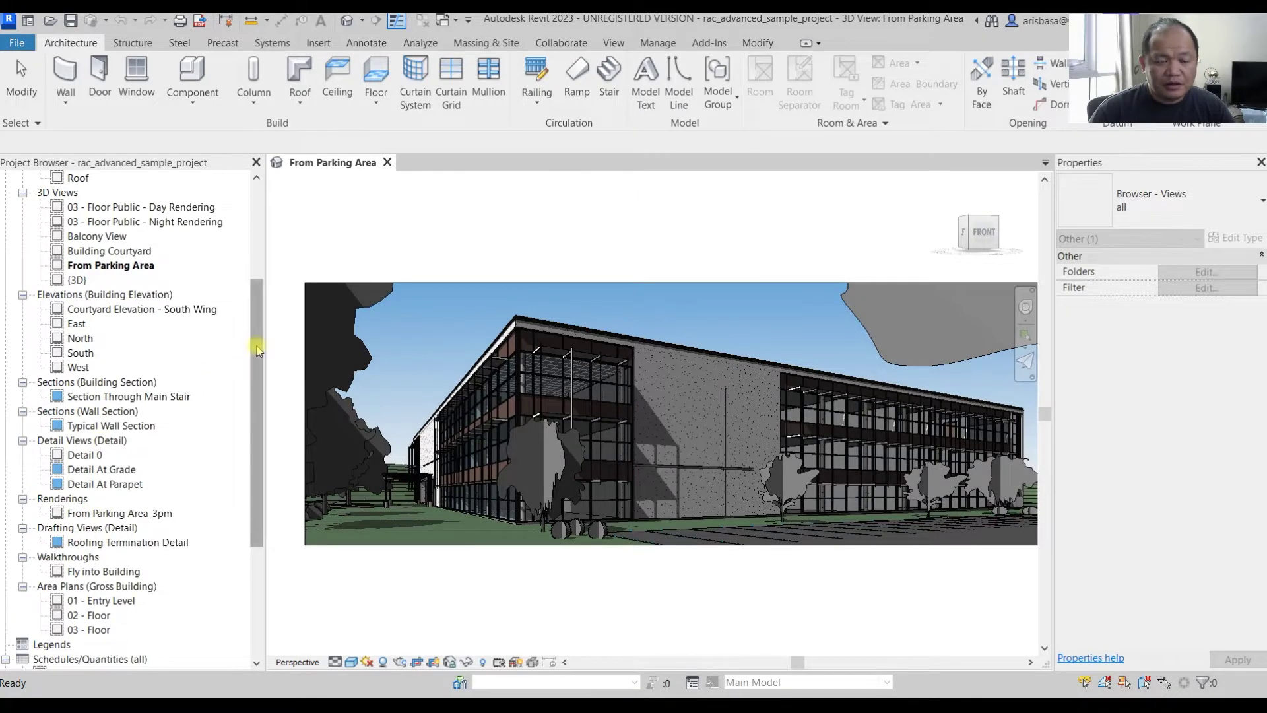
drag(257, 349, 261, 243)
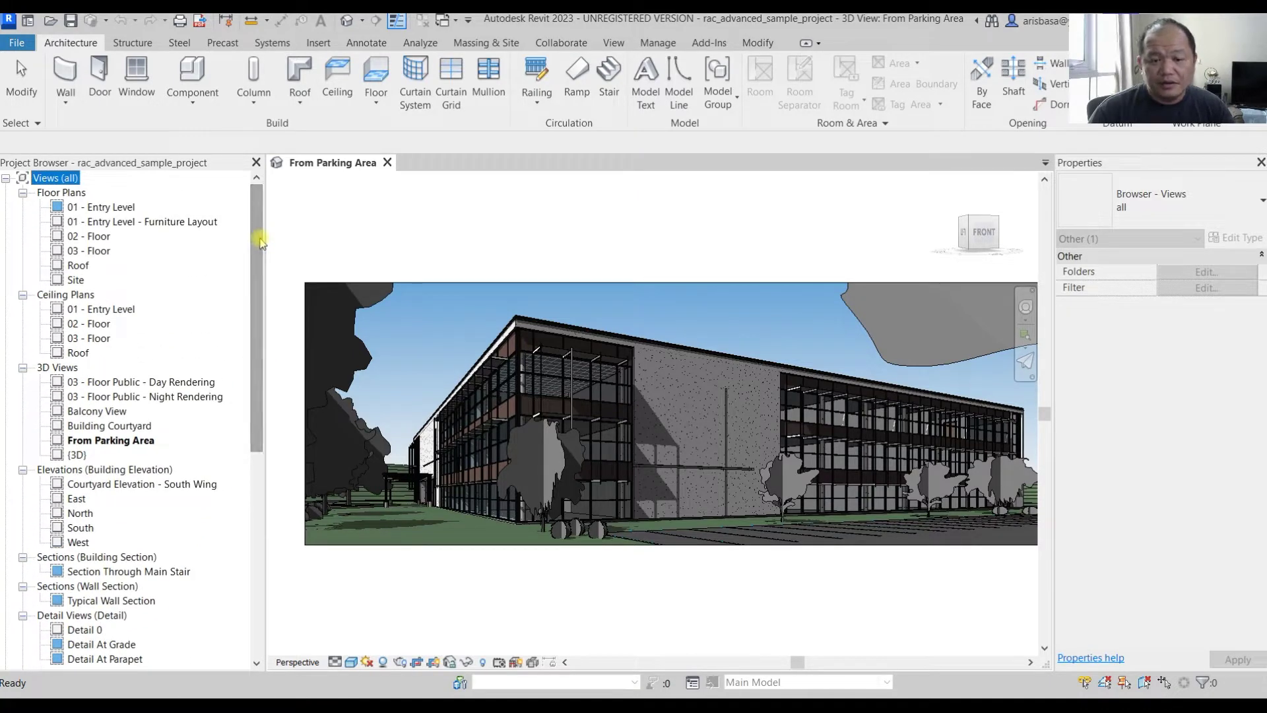
drag(260, 243, 263, 526)
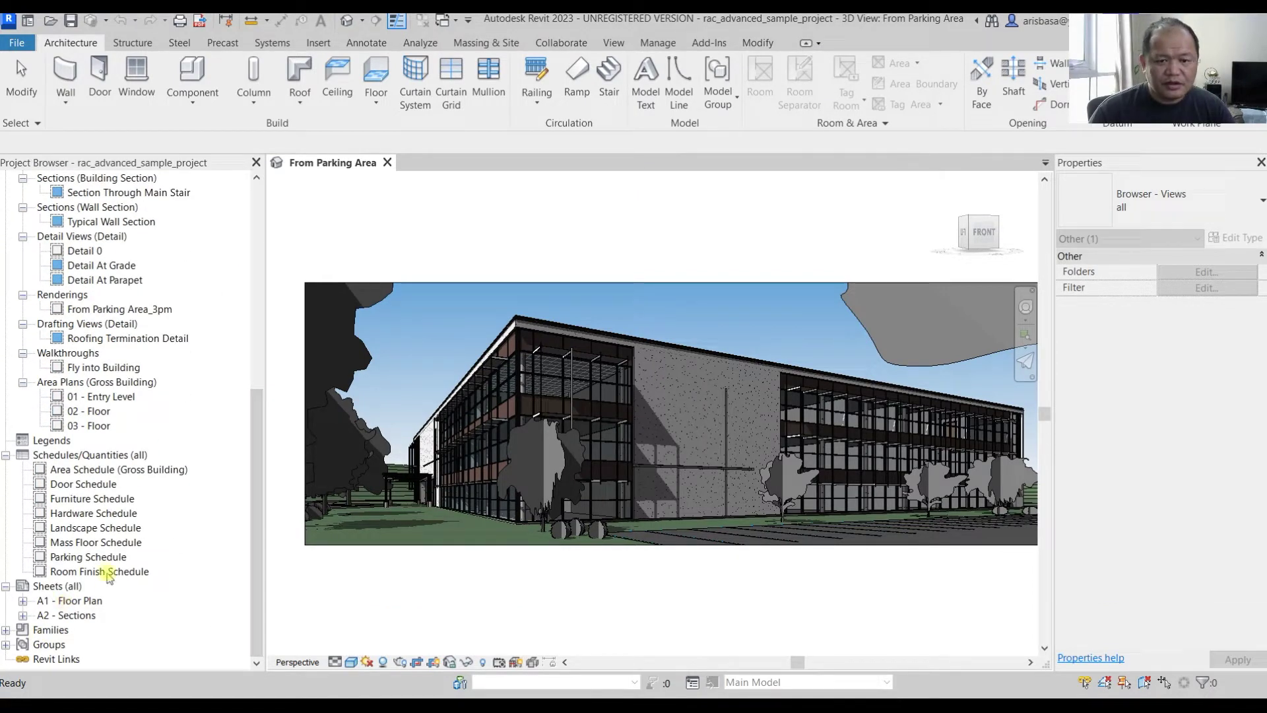
click(72, 602)
double_click(71, 602)
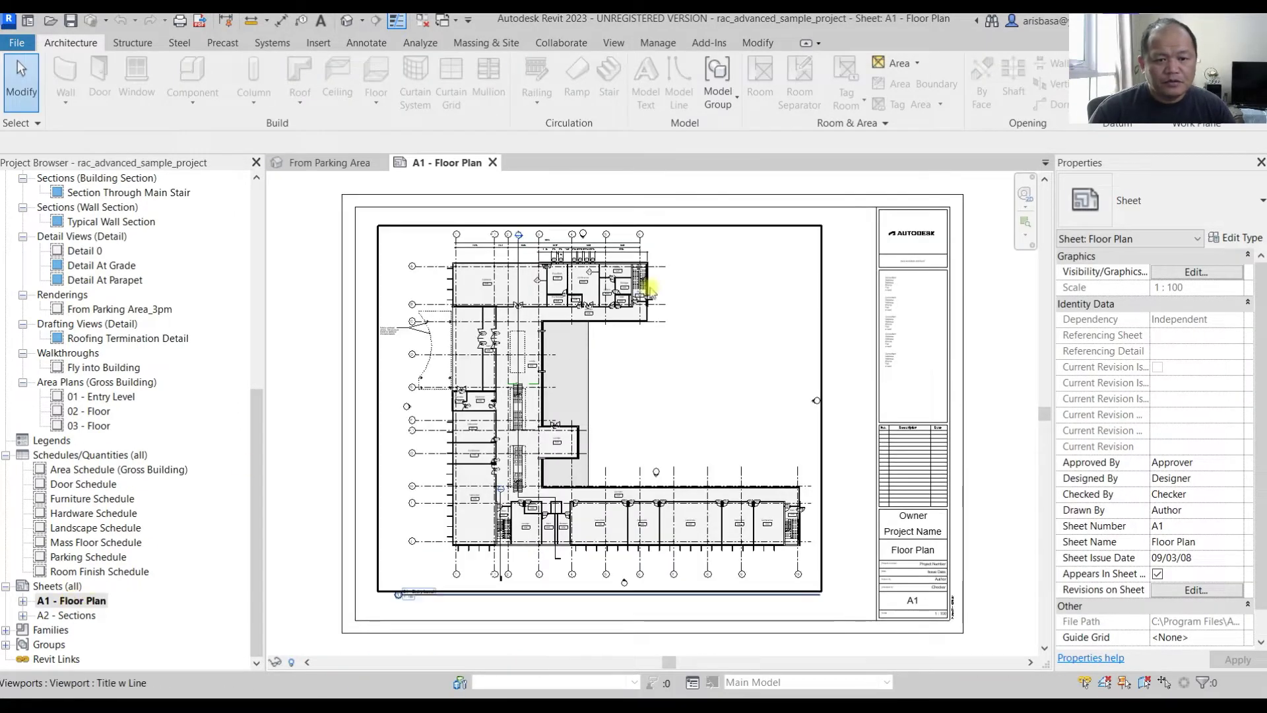
- Delete the 01 - Entry Level floor plan viewport from the A1 sheet
click(591, 369)
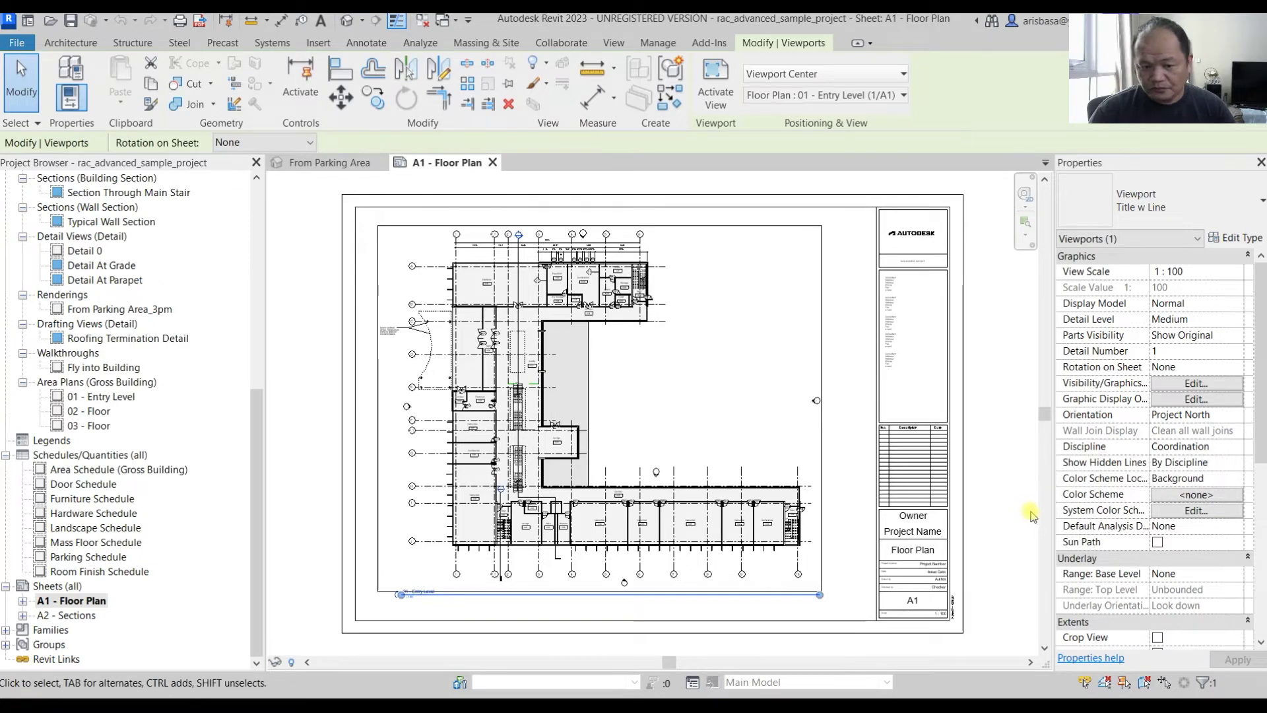
scroll(424, 615, up, 5)
scroll(425, 614, down, 5)
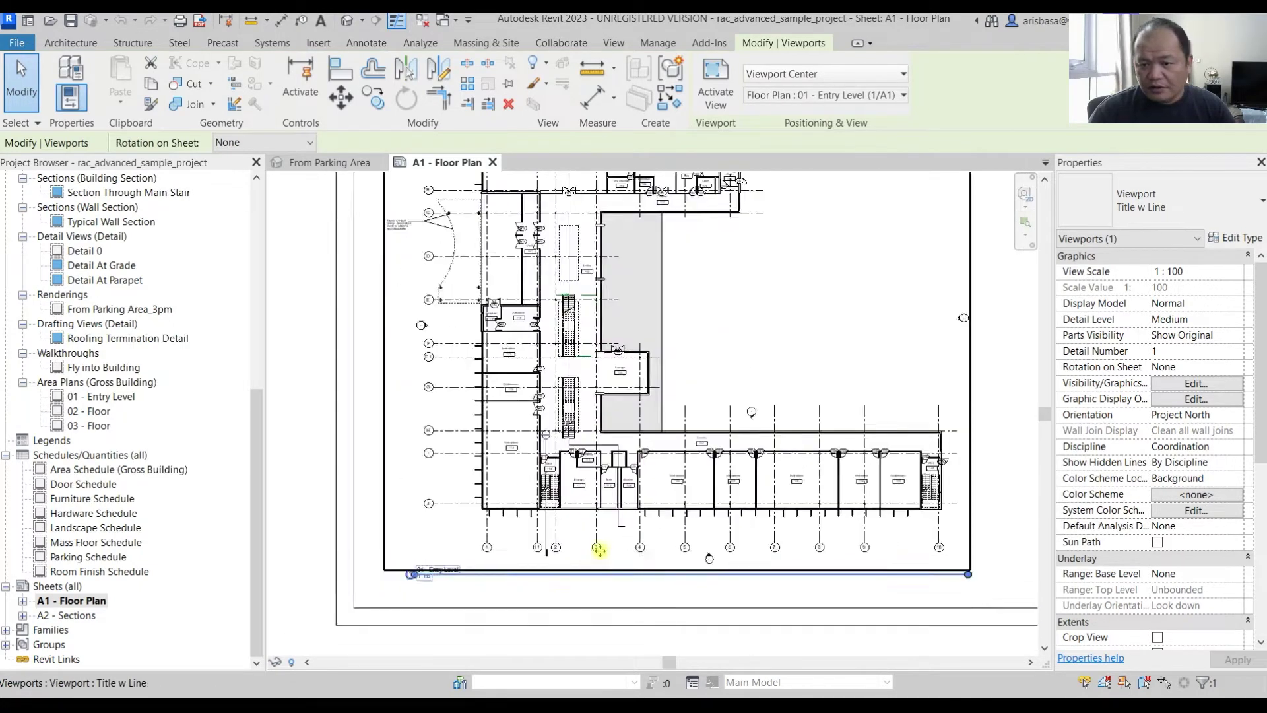
middle_drag(950, 323, 856, 359)
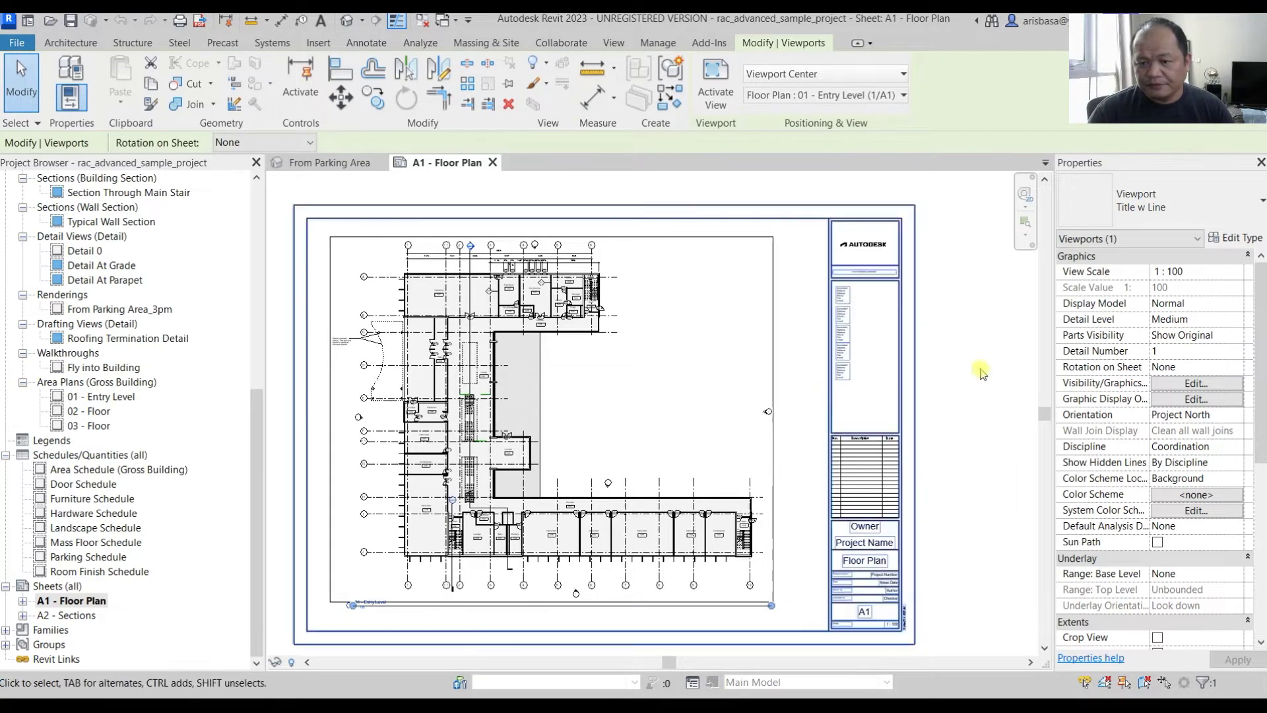
scroll(1257, 306, down, 5)
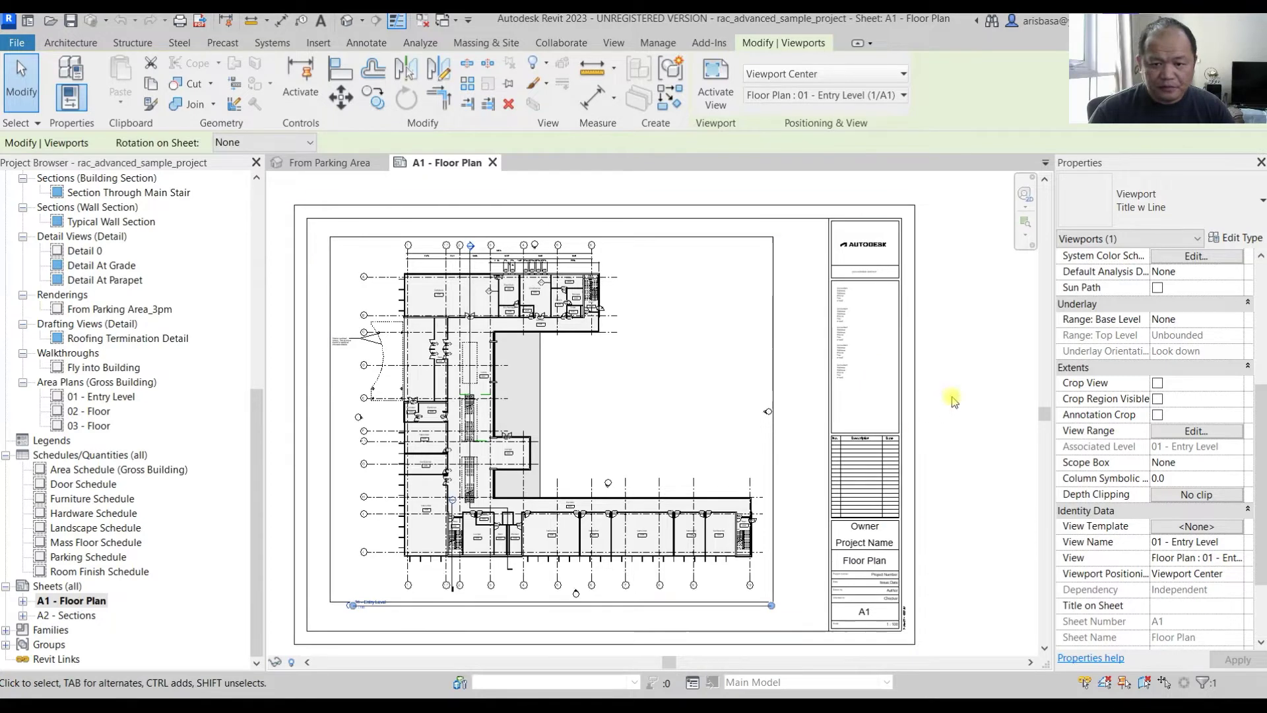
drag(259, 465, 260, 260)
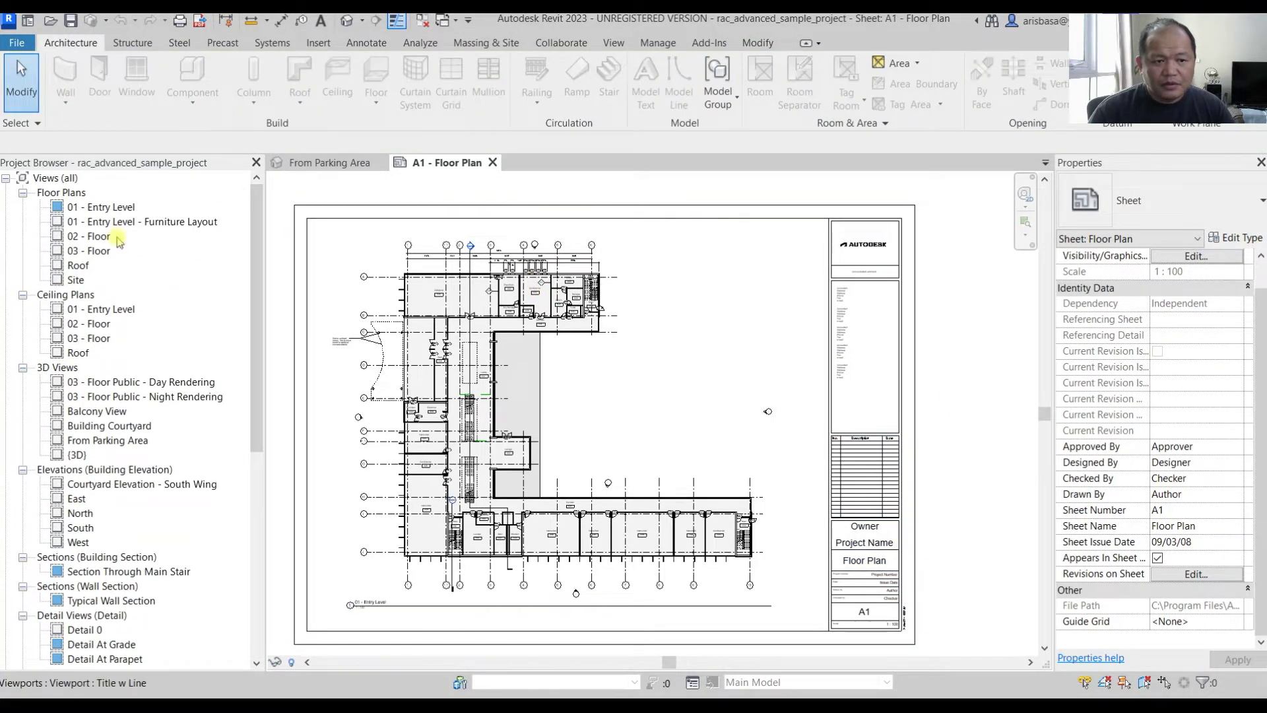
click(524, 281)
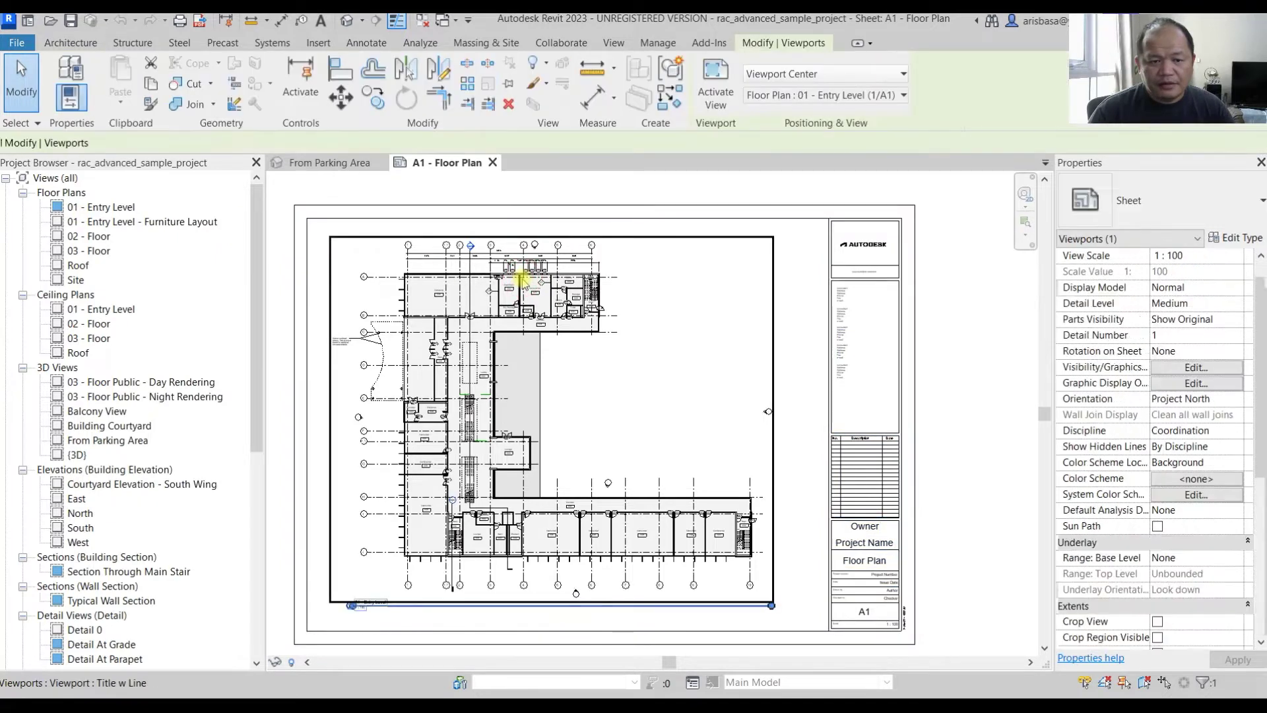
key(Delete)
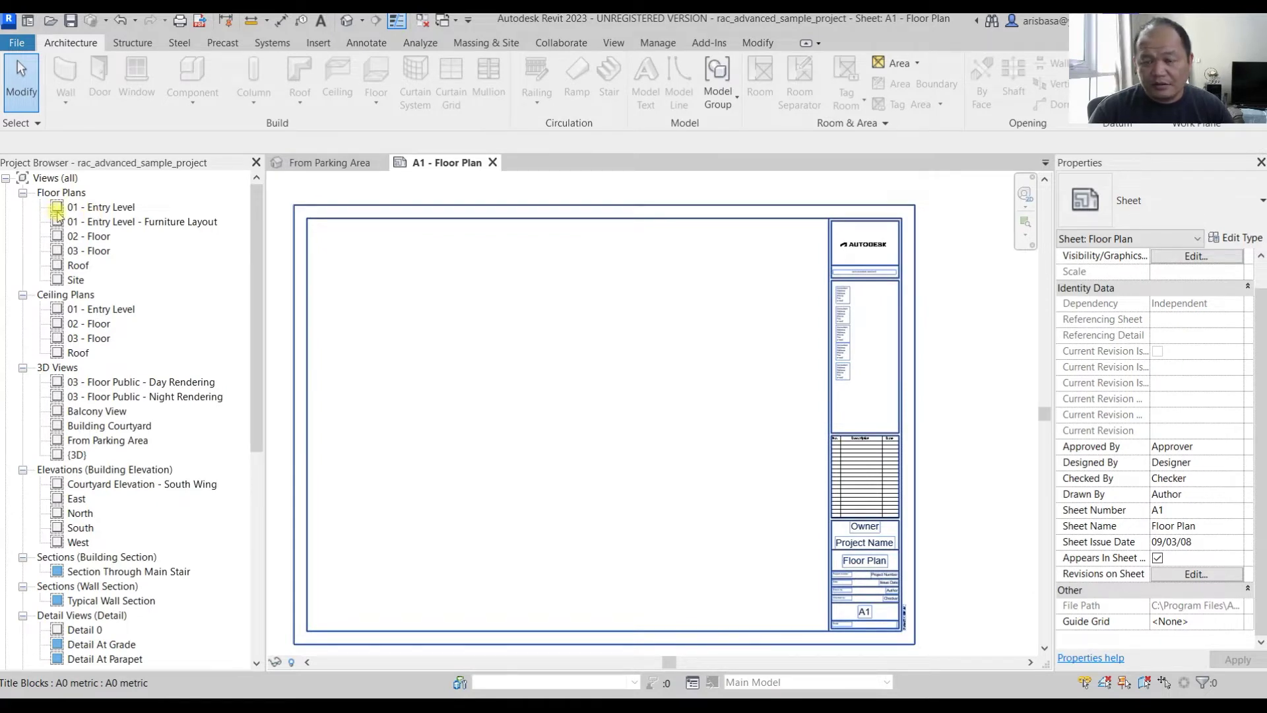
- Place the 01 - Entry Level floor plan on the empty A1 sheet, and delete that viewport again
click(109, 207)
mouse_move(124, 223)
mouse_down()
mouse_move(622, 370)
mouse_move(588, 367)
mouse_up()
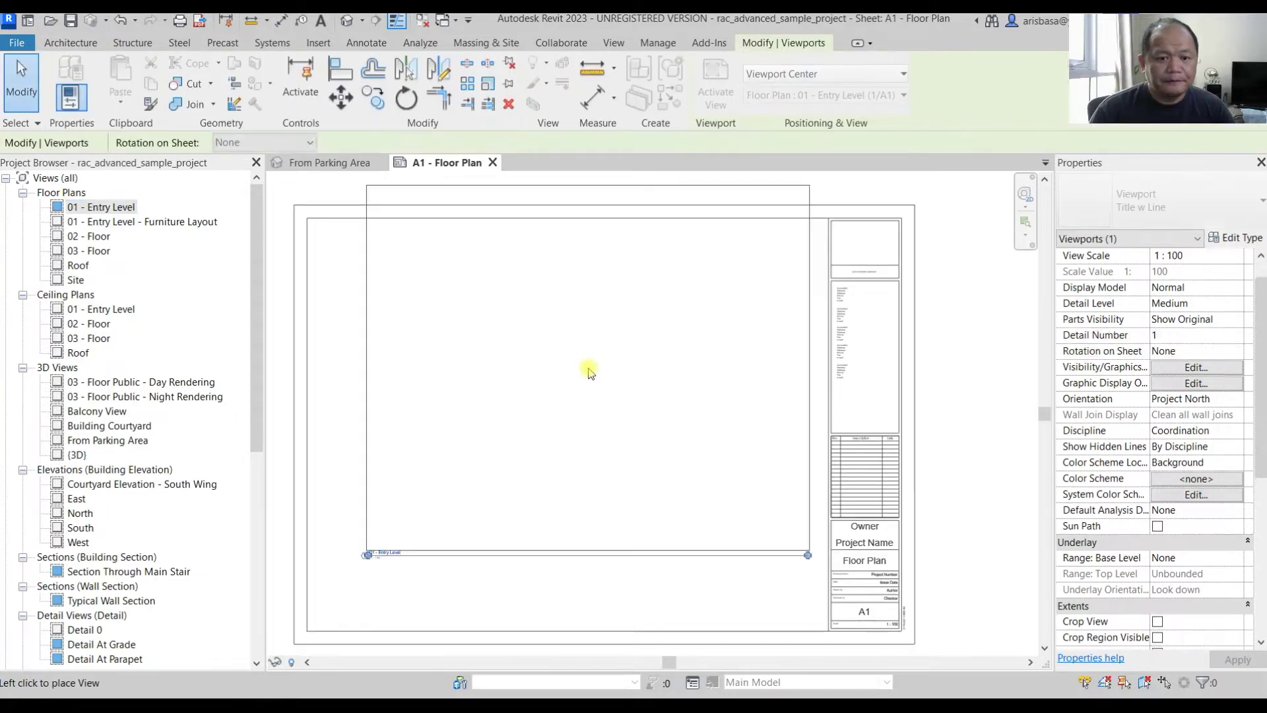
click(573, 435)
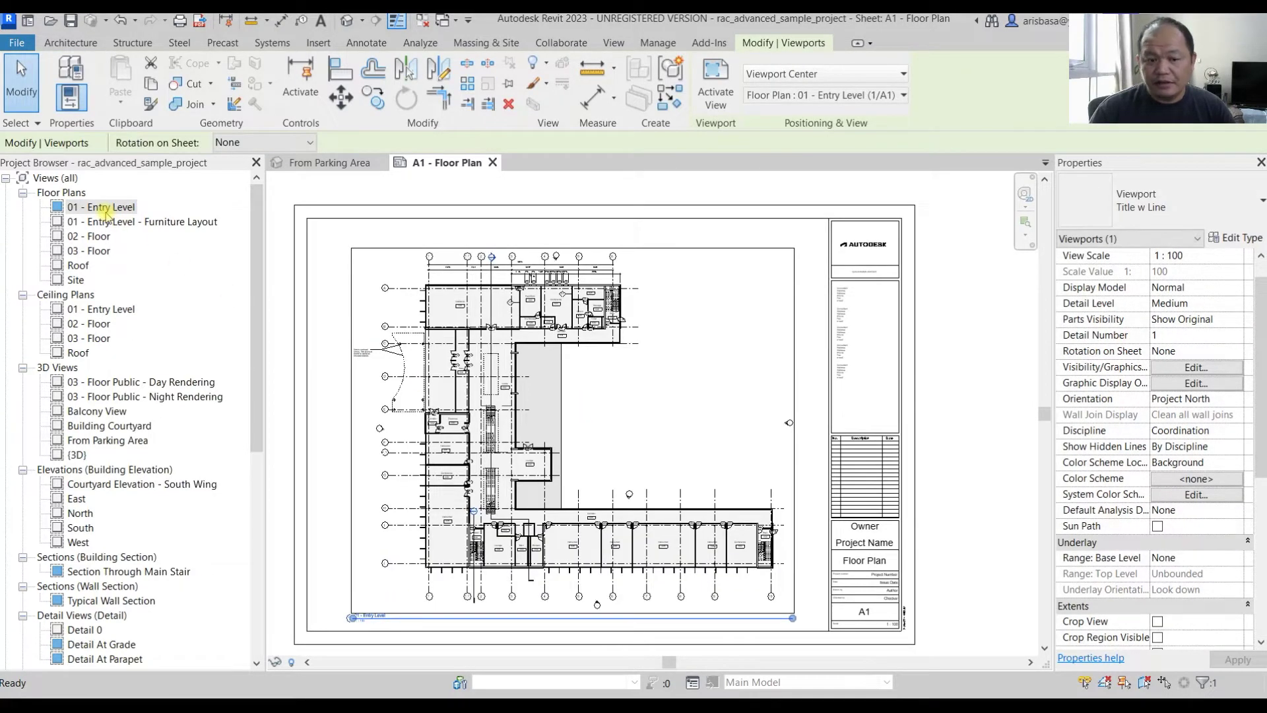
click(976, 282)
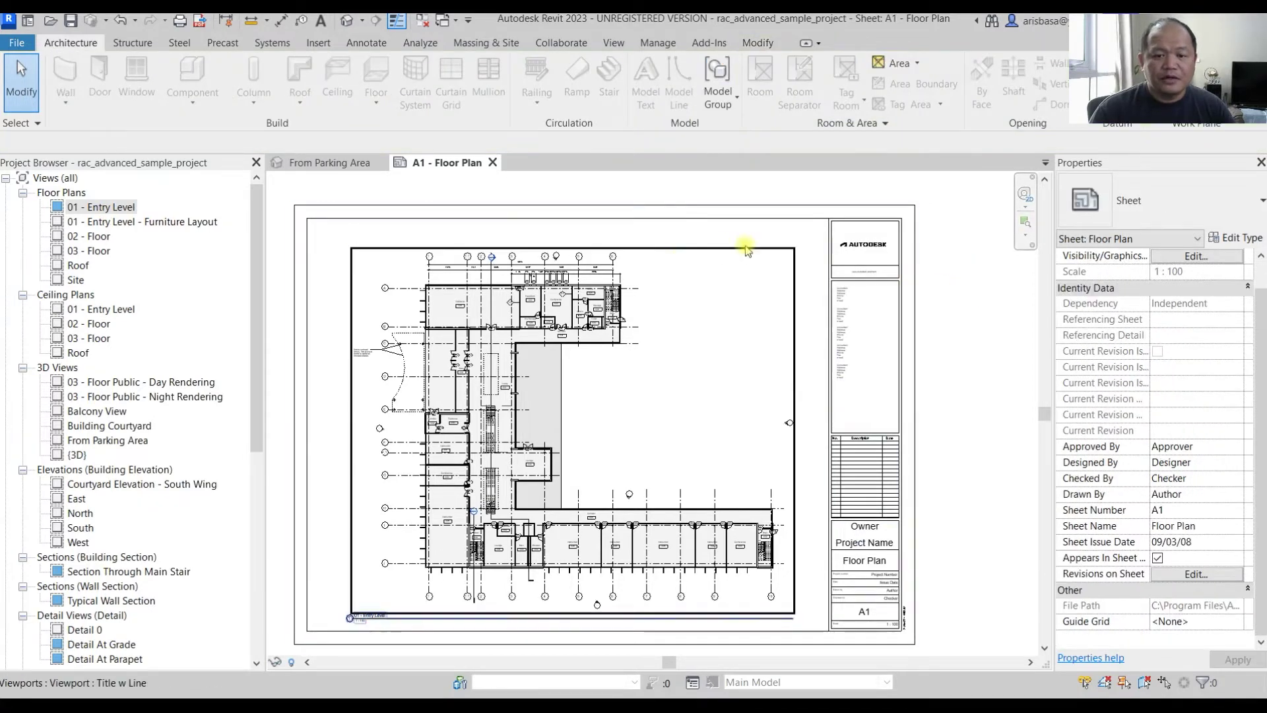
click(668, 265)
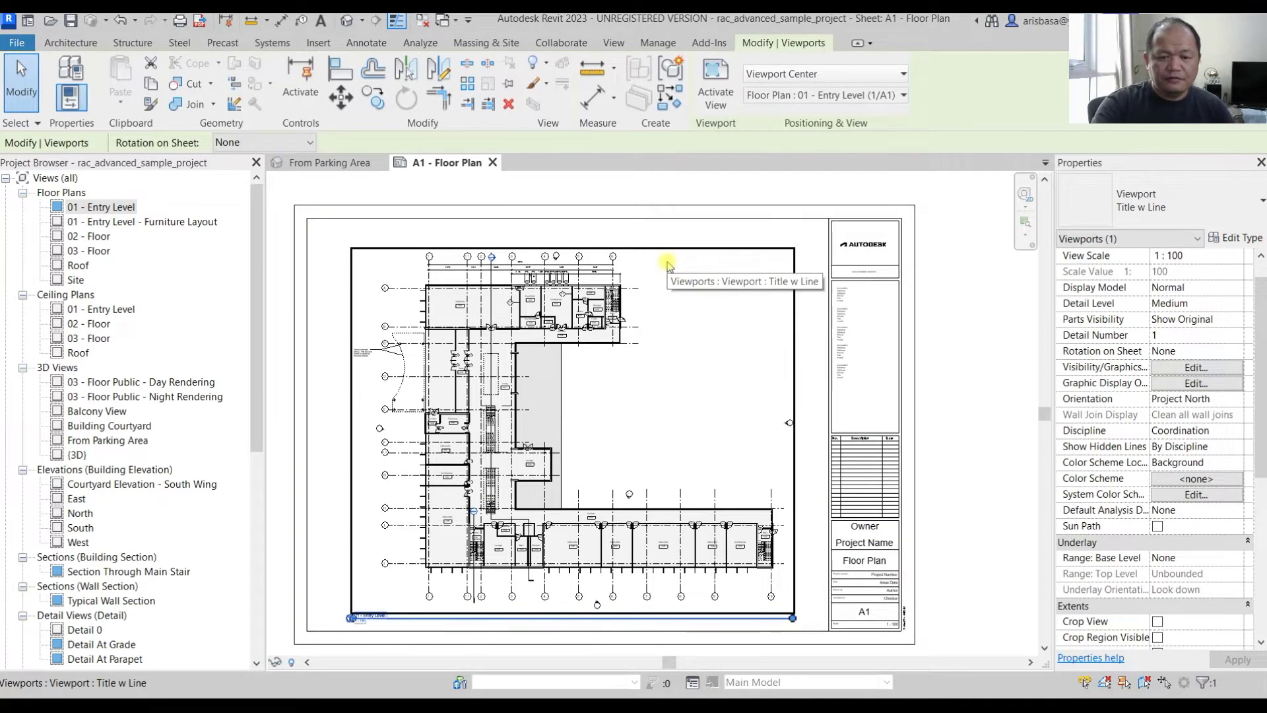
key(Delete)
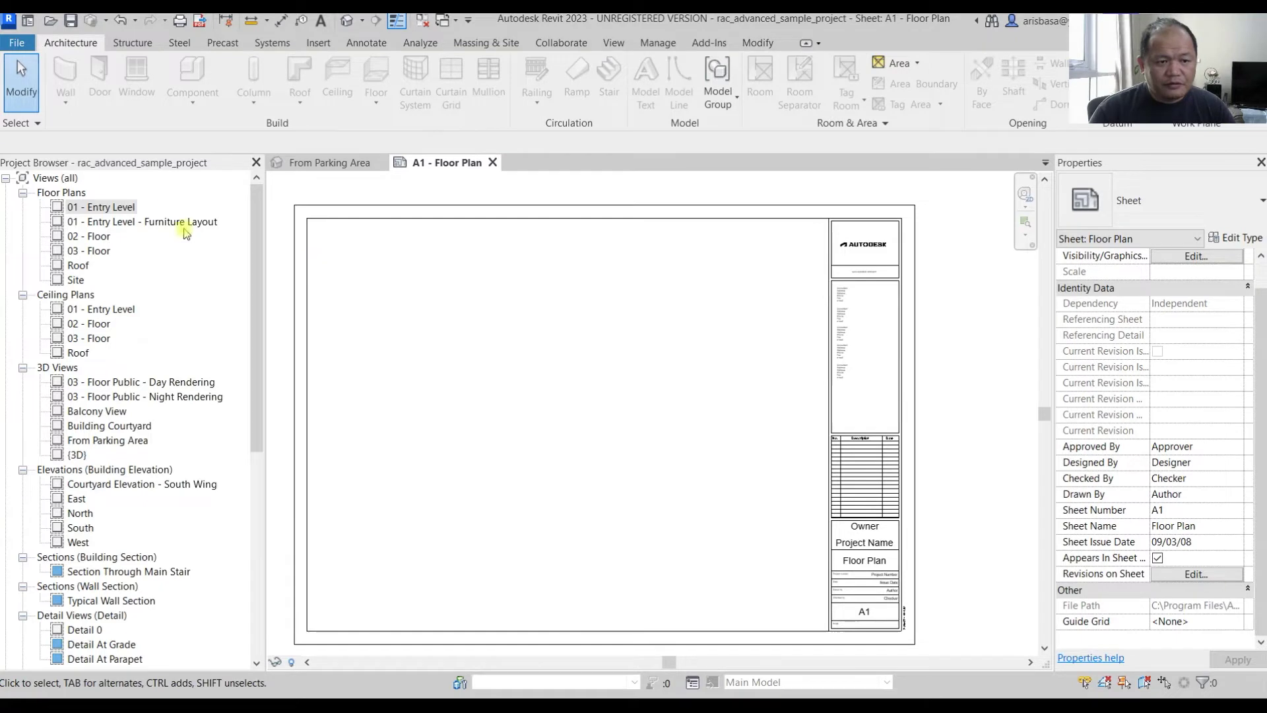
- Place the 01 - Entry Level - Furniture Layout floor plan inside the A1 sheet's drawing area
click(97, 223)
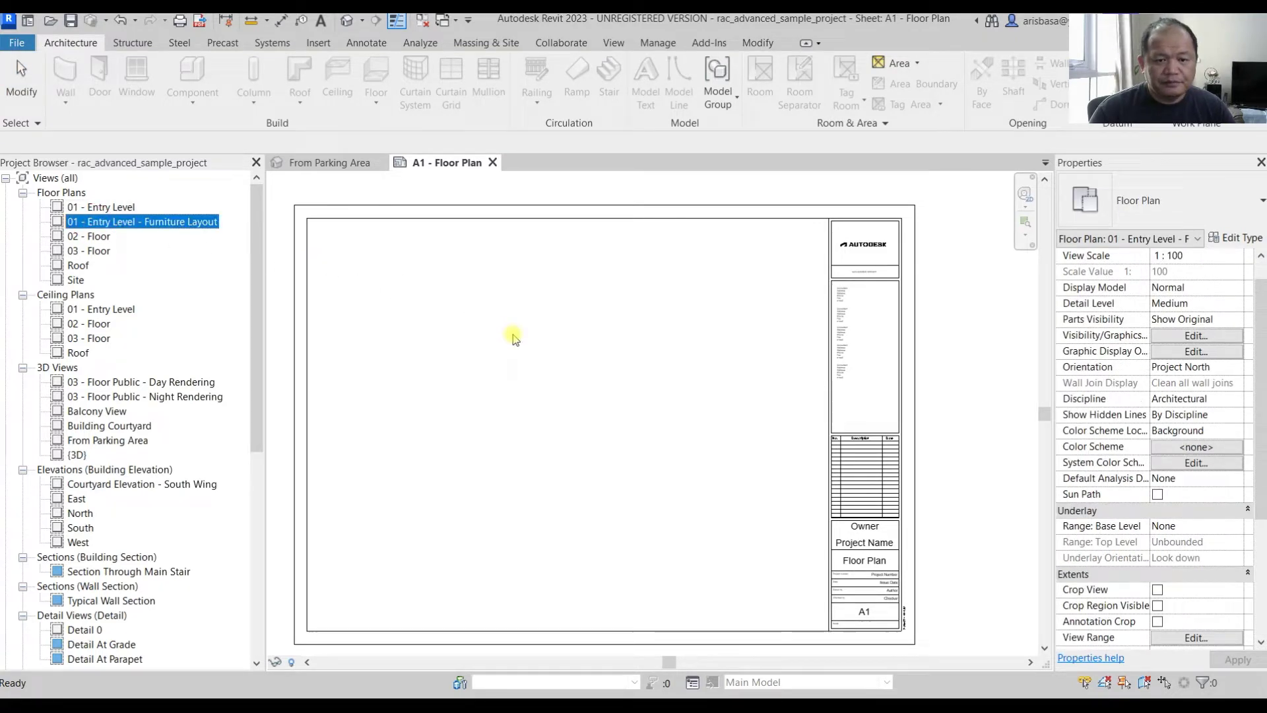
drag(520, 340, 519, 338)
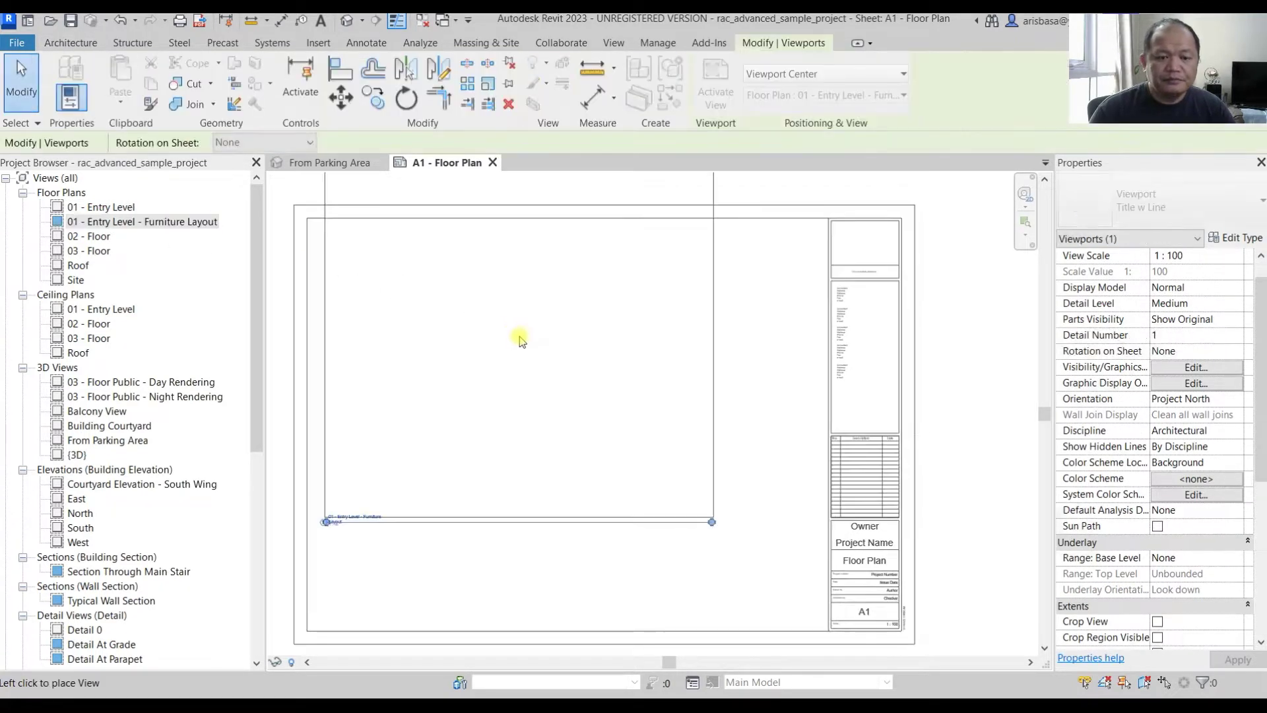
click(572, 433)
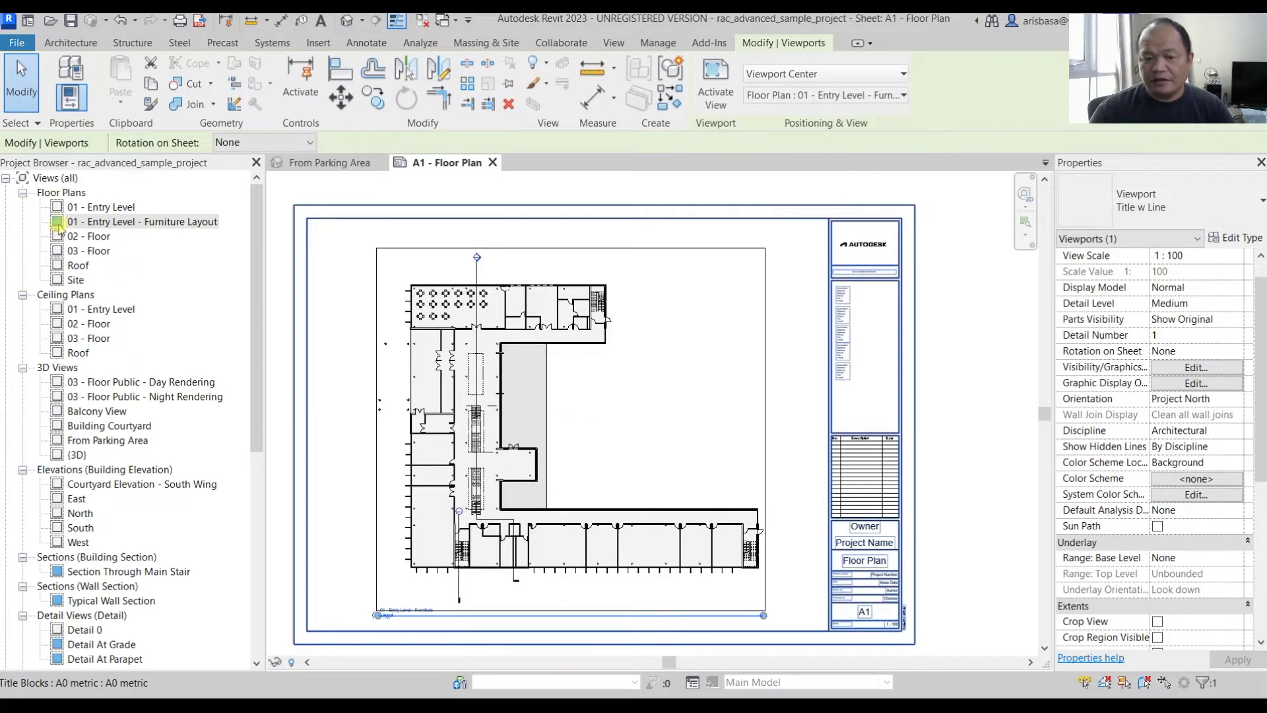
click(951, 299)
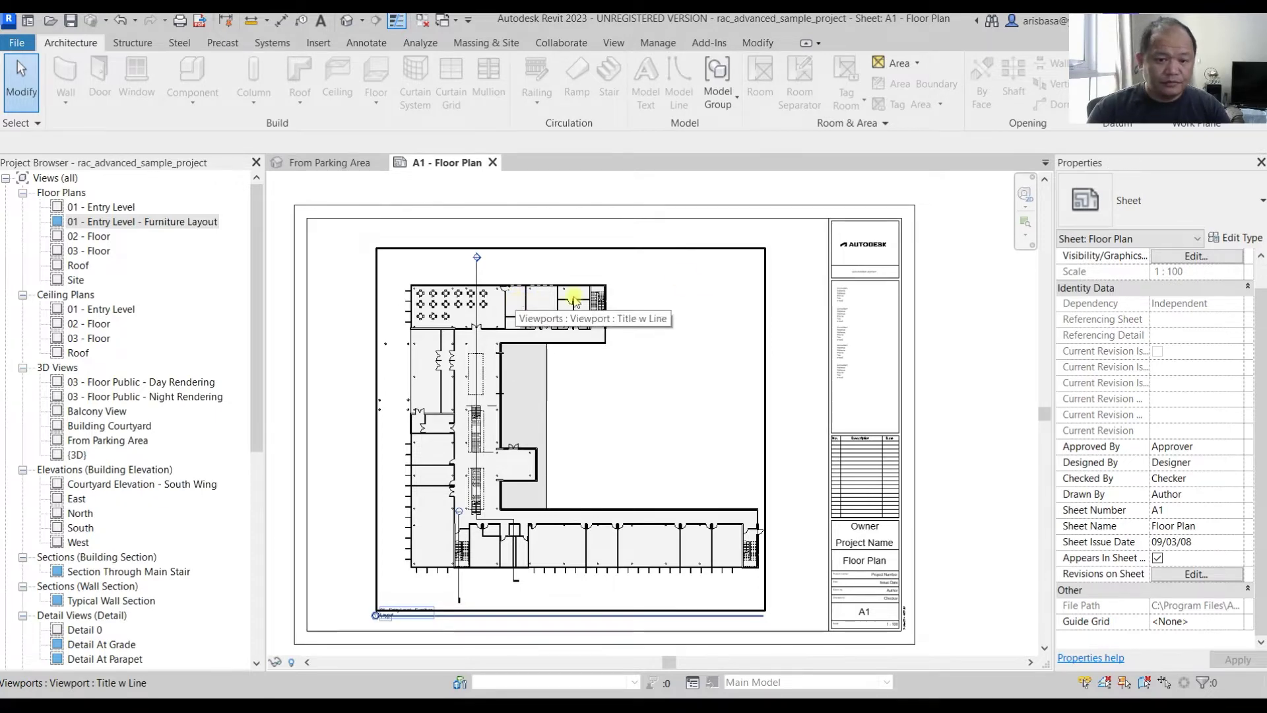
- Swap the view shown in the sheet's furniture layout viewport to Floor Plan : 01 - Entry Level
click(622, 286)
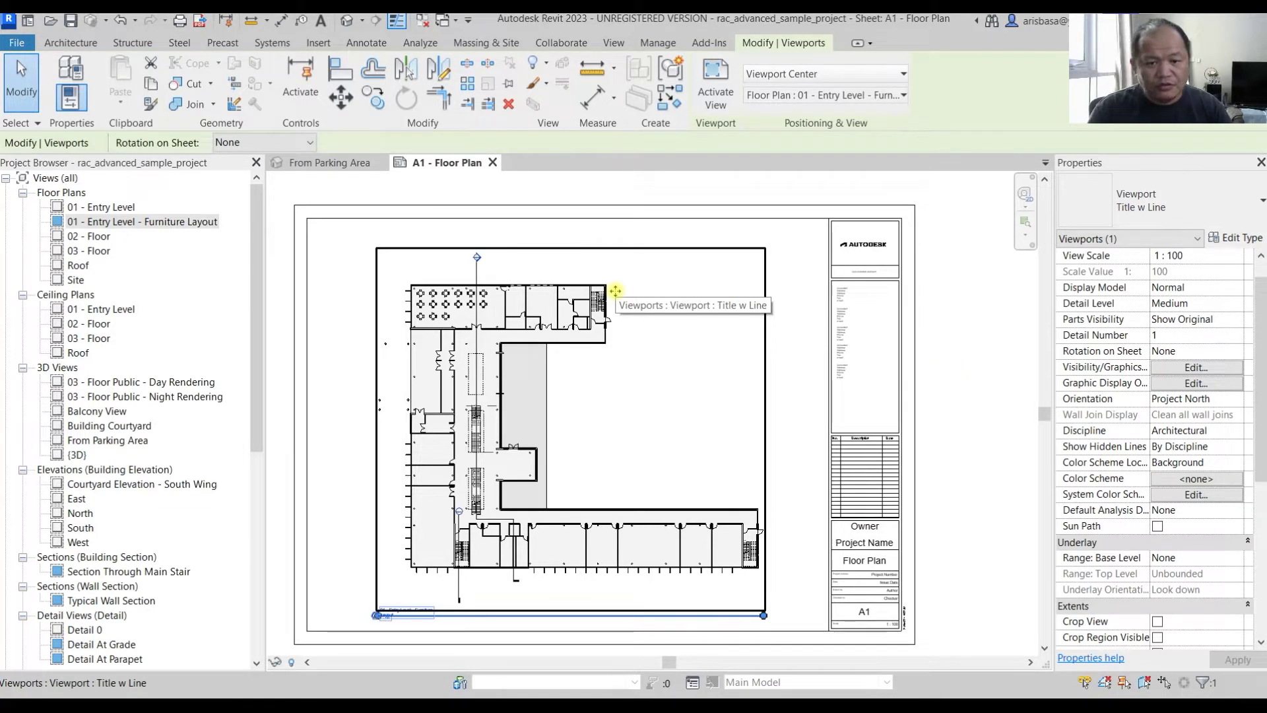
click(973, 351)
click(720, 267)
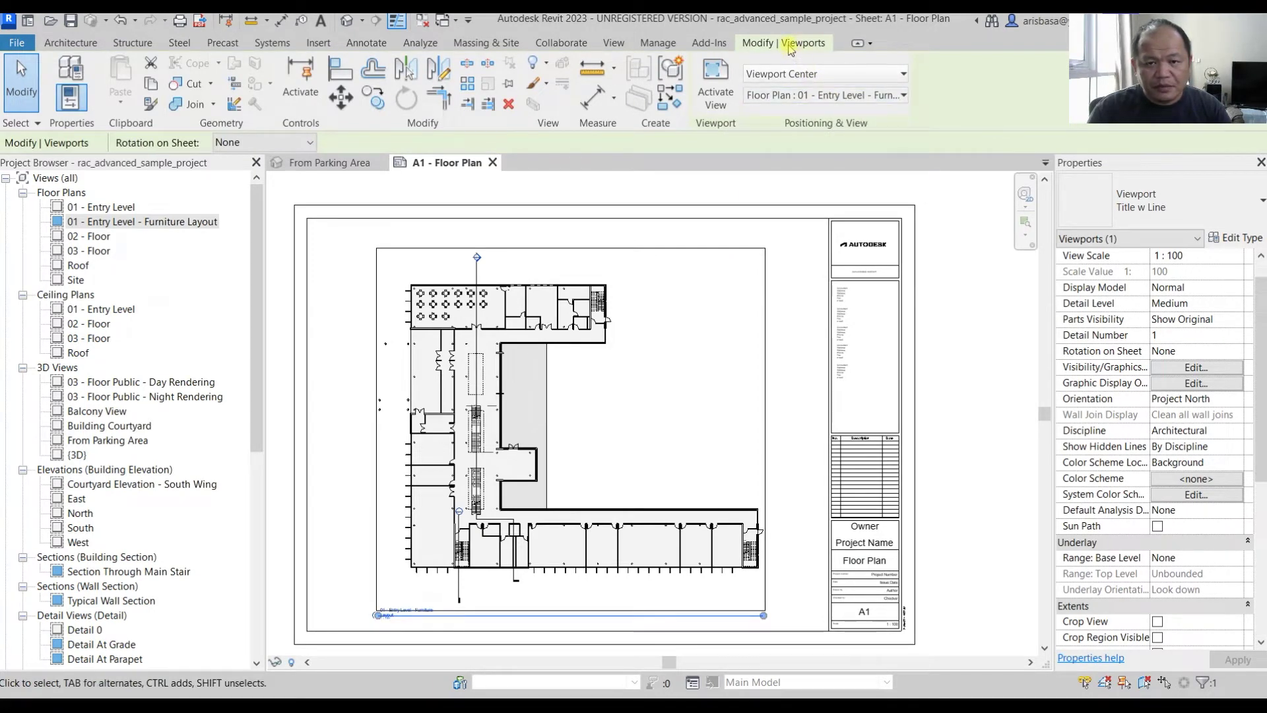
click(898, 97)
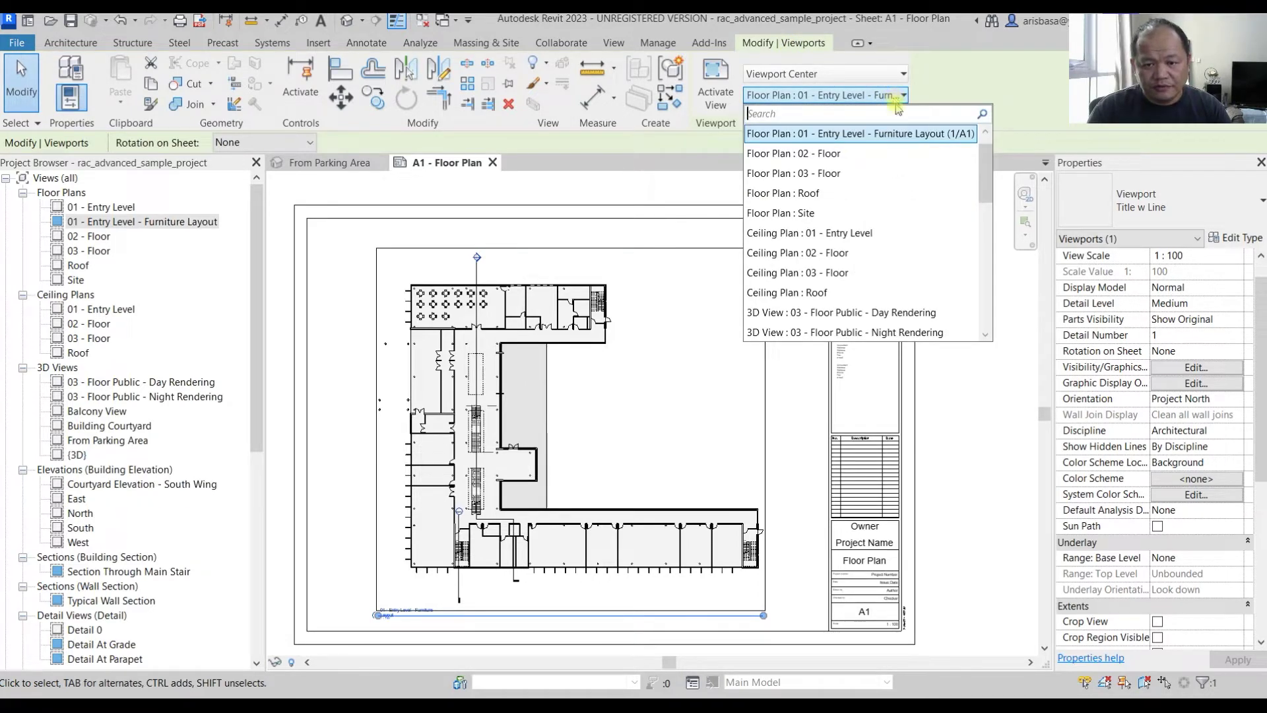
scroll(992, 177, up, 1)
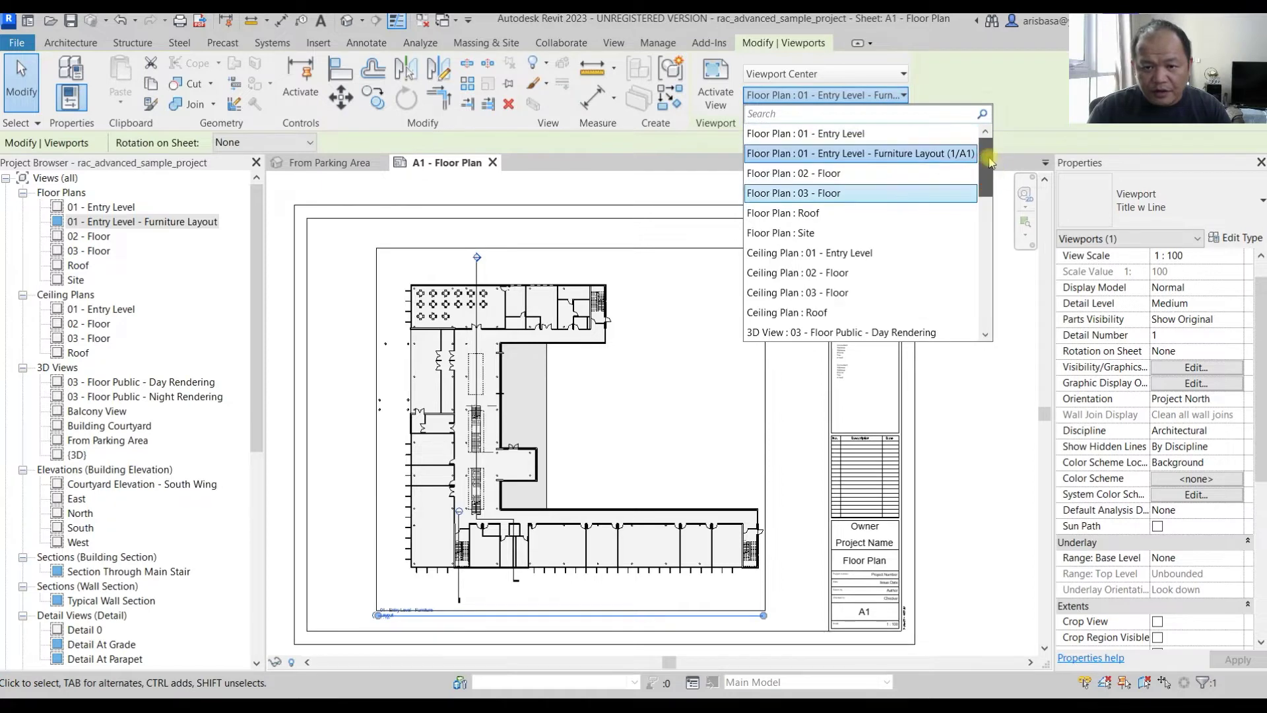
click(856, 134)
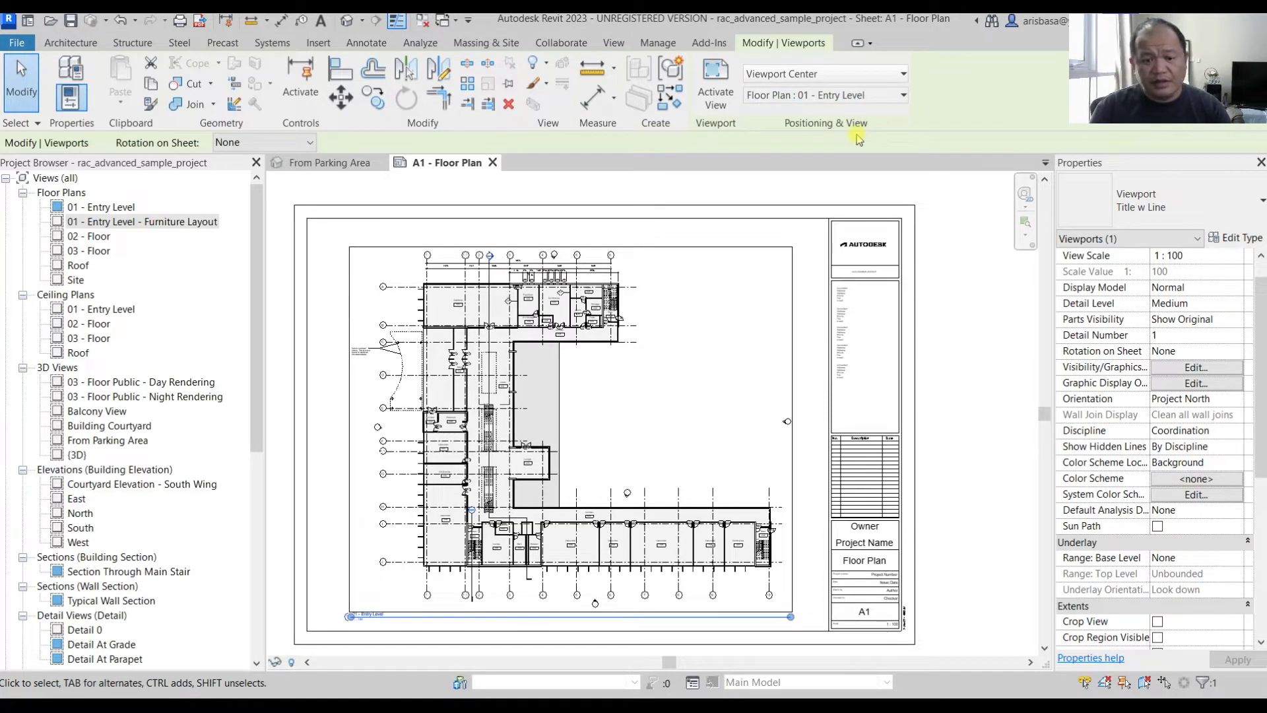
click(962, 424)
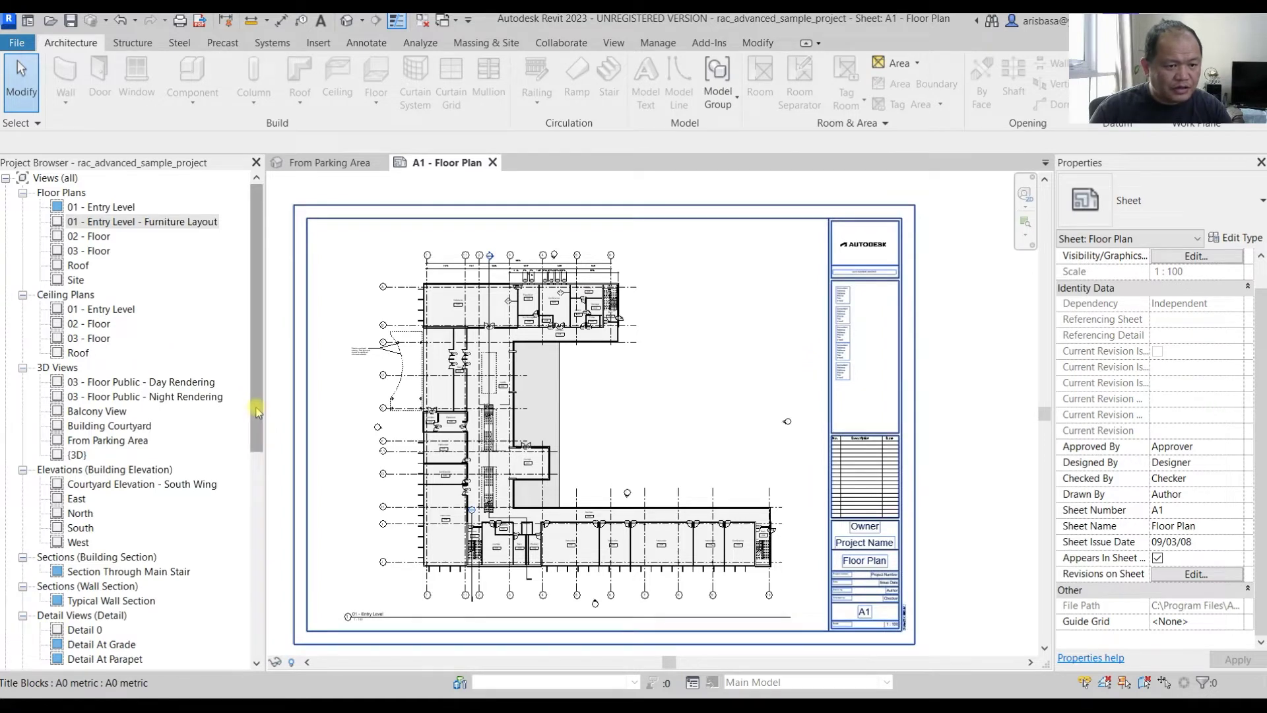
drag(260, 413, 259, 449)
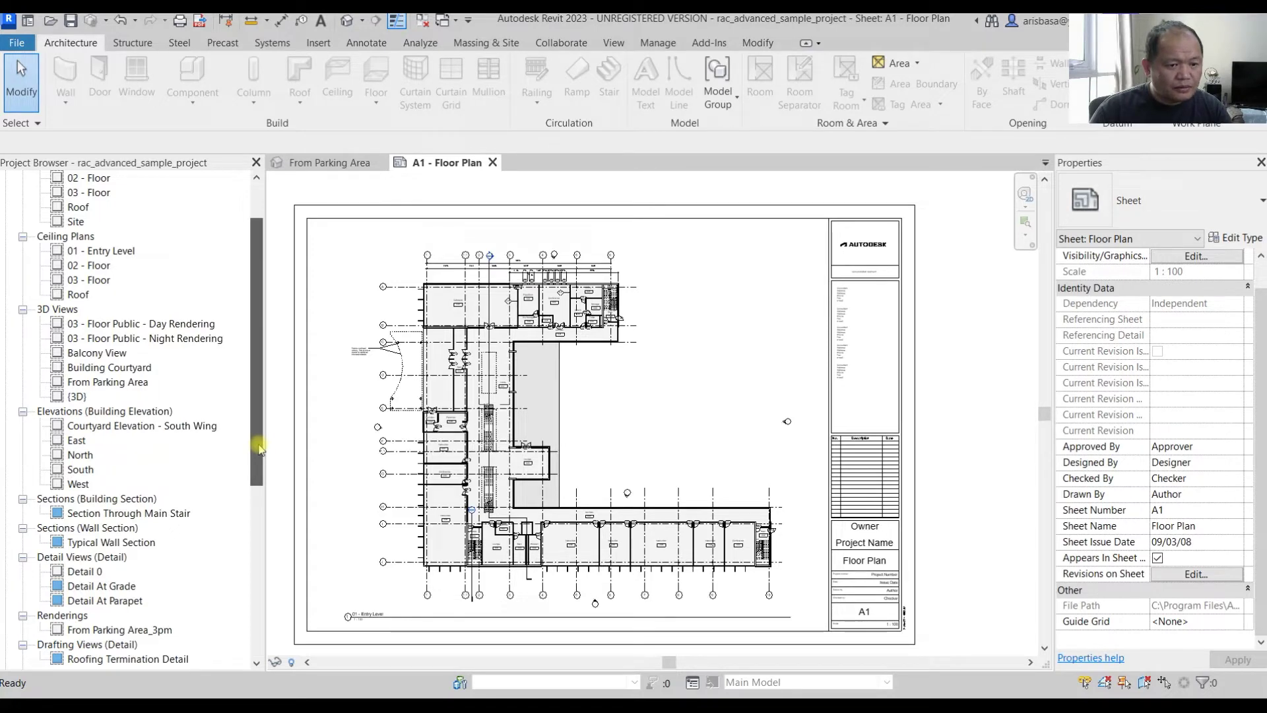
drag(260, 449, 257, 297)
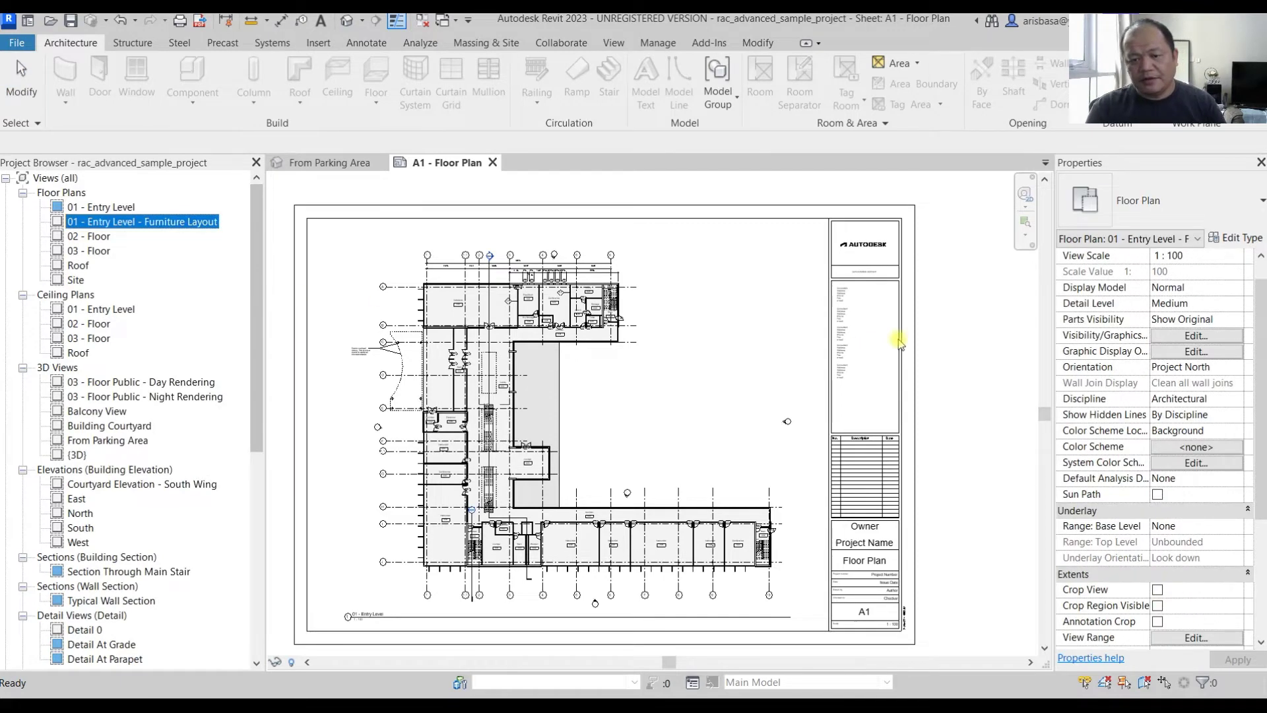
click(973, 381)
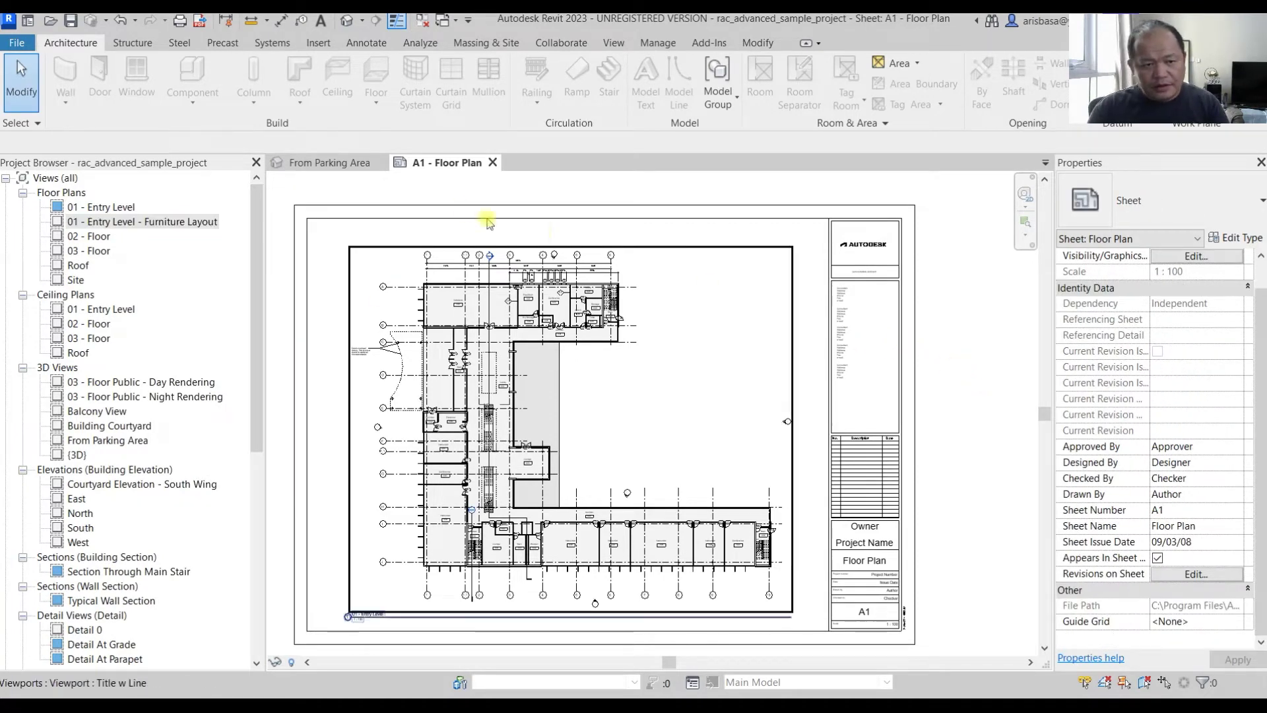
mouse_move(958, 373)
middle_down()
mouse_move(983, 368)
mouse_move(964, 353)
mouse_move(982, 374)
mouse_move(968, 365)
middle_up()
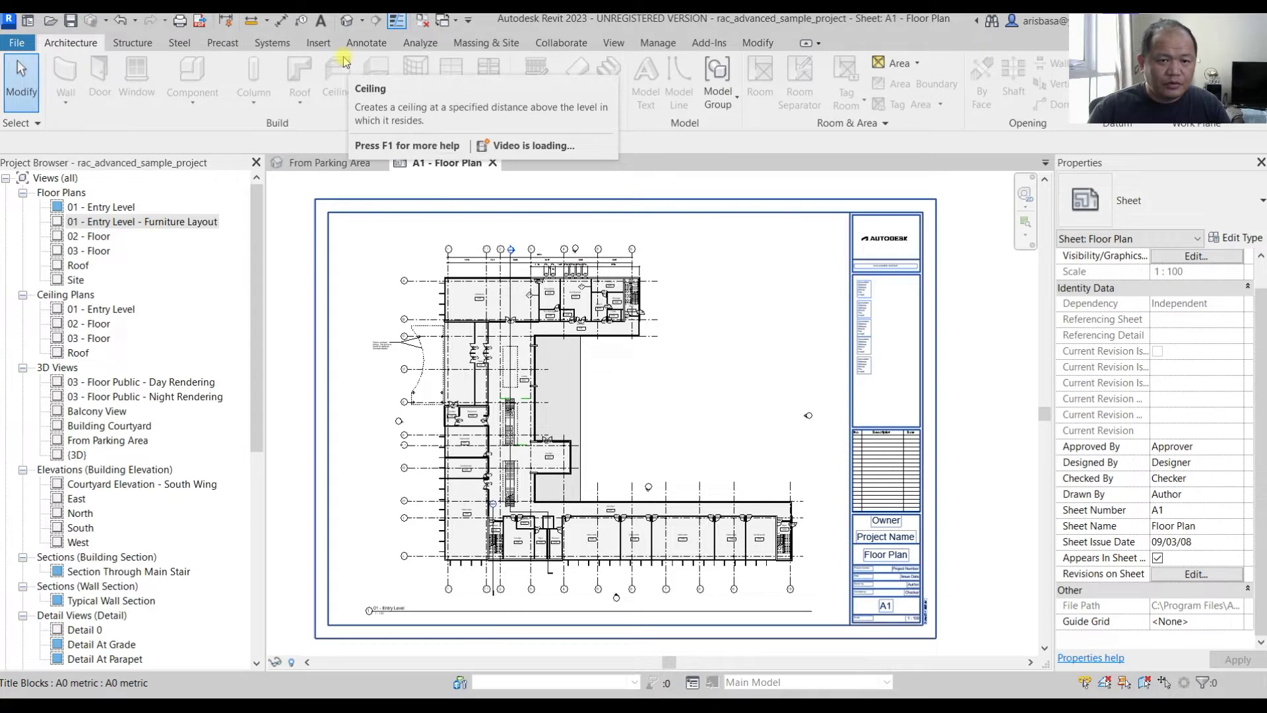
- Open the default 3D view and examine the horizontal reveal on the end wall beside the exterior door
click(344, 21)
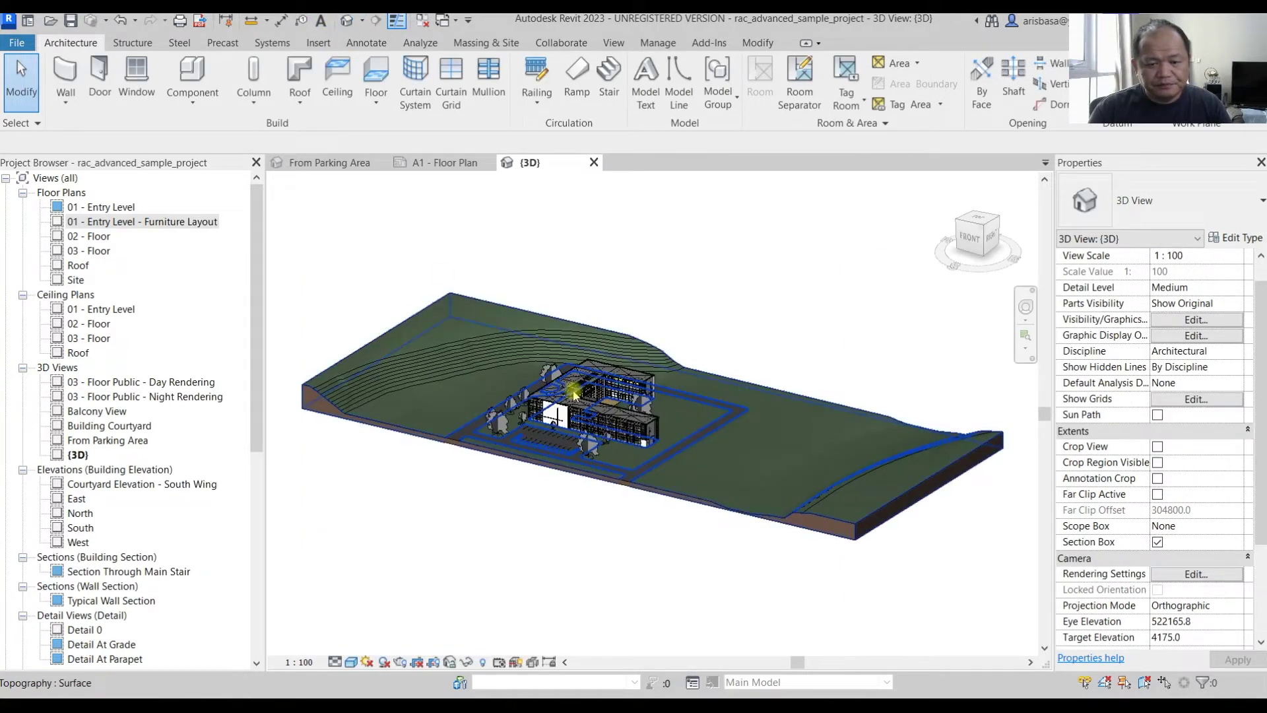
scroll(634, 417, up, 3)
middle_drag(752, 433, 680, 509)
scroll(678, 485, up, 5)
scroll(678, 480, down, 2)
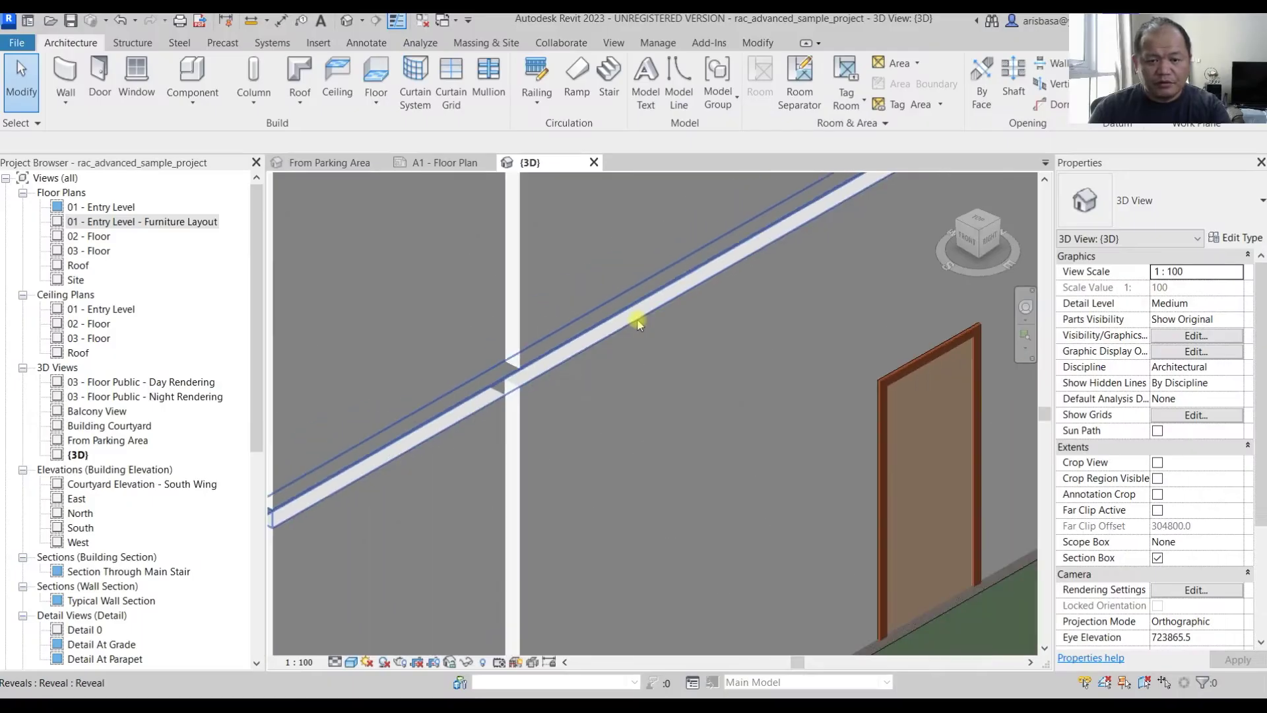
middle_drag(637, 324, 569, 454)
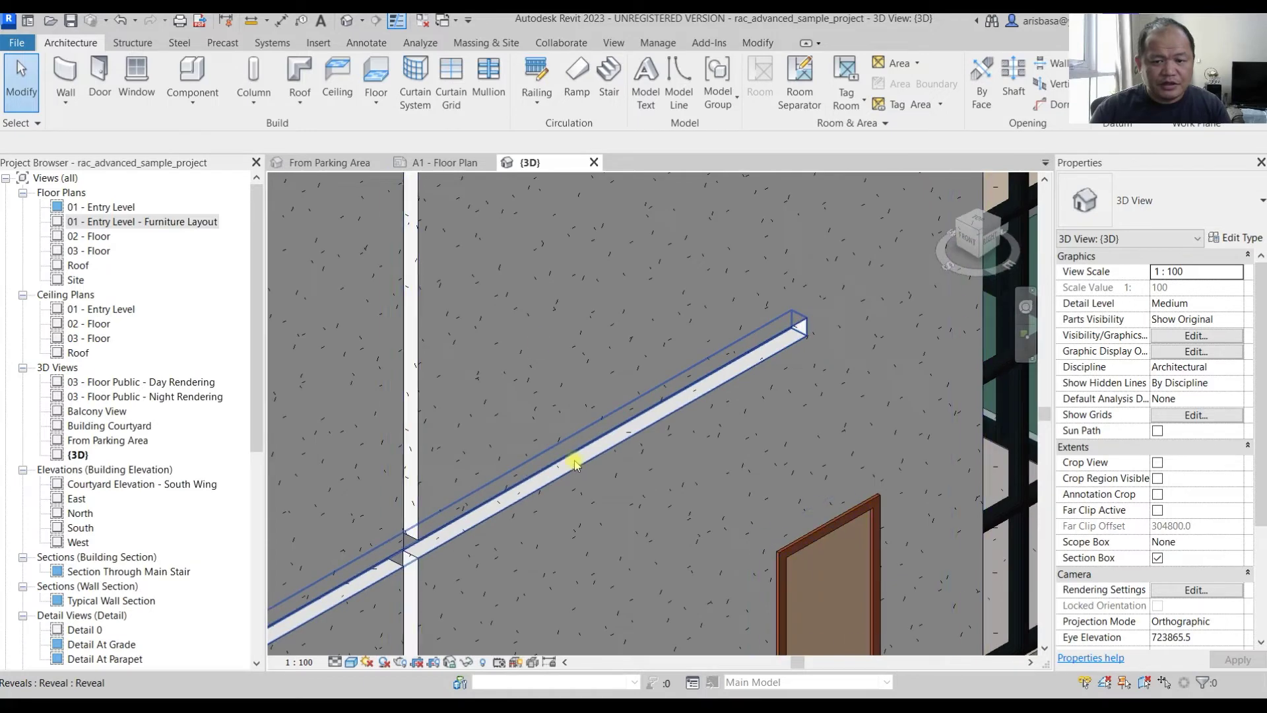
- Measure the horizontal reveal's length along the end wall, from the vertical reveal to its free end
click(250, 22)
click(418, 540)
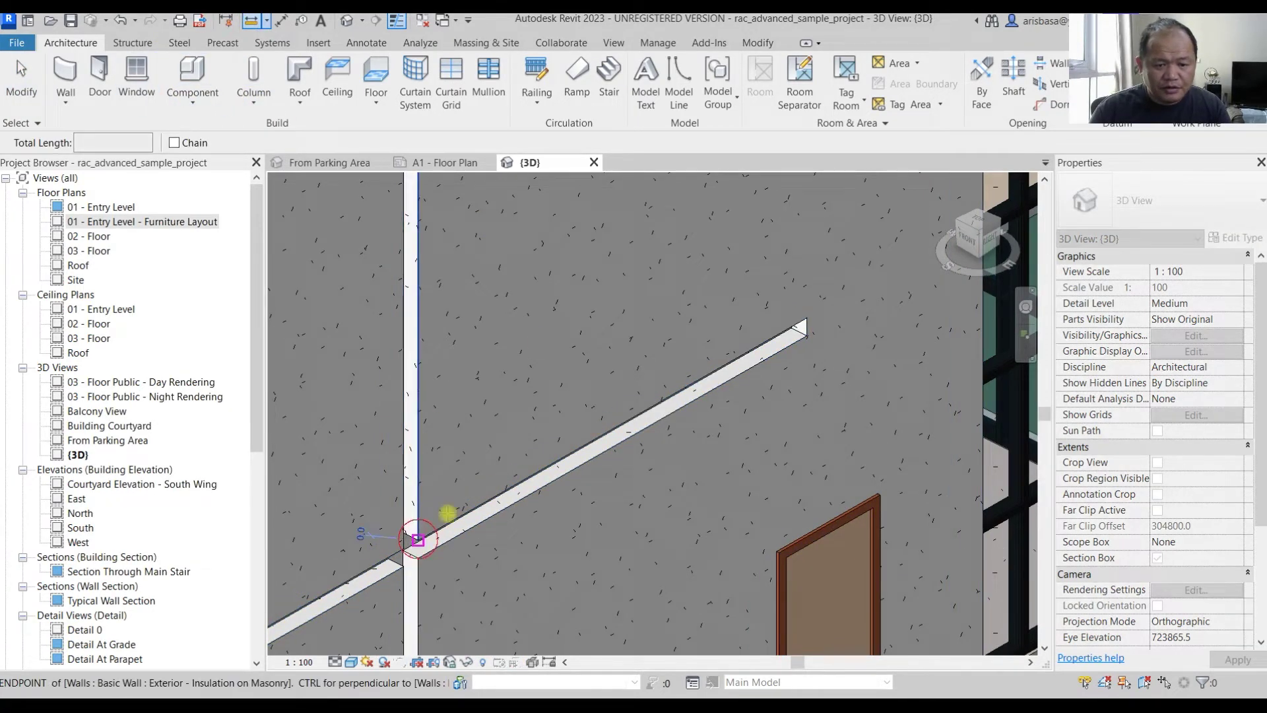
click(804, 322)
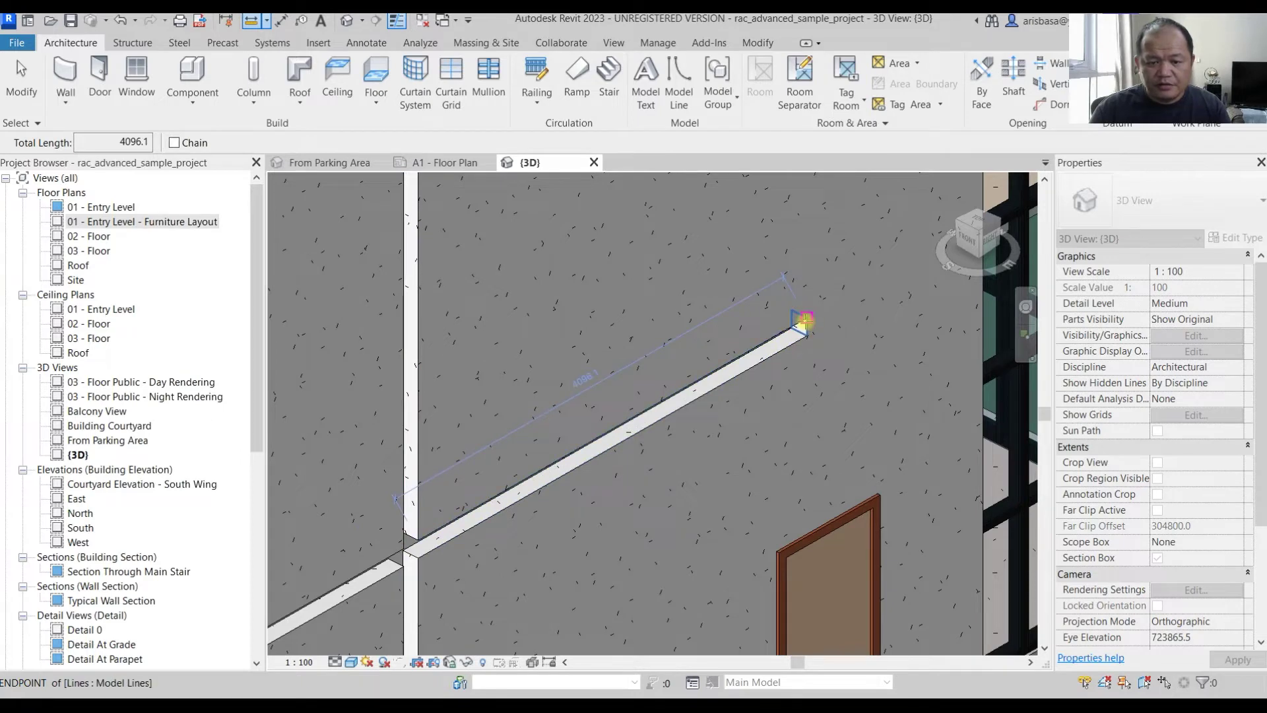
scroll(577, 396, up, 5)
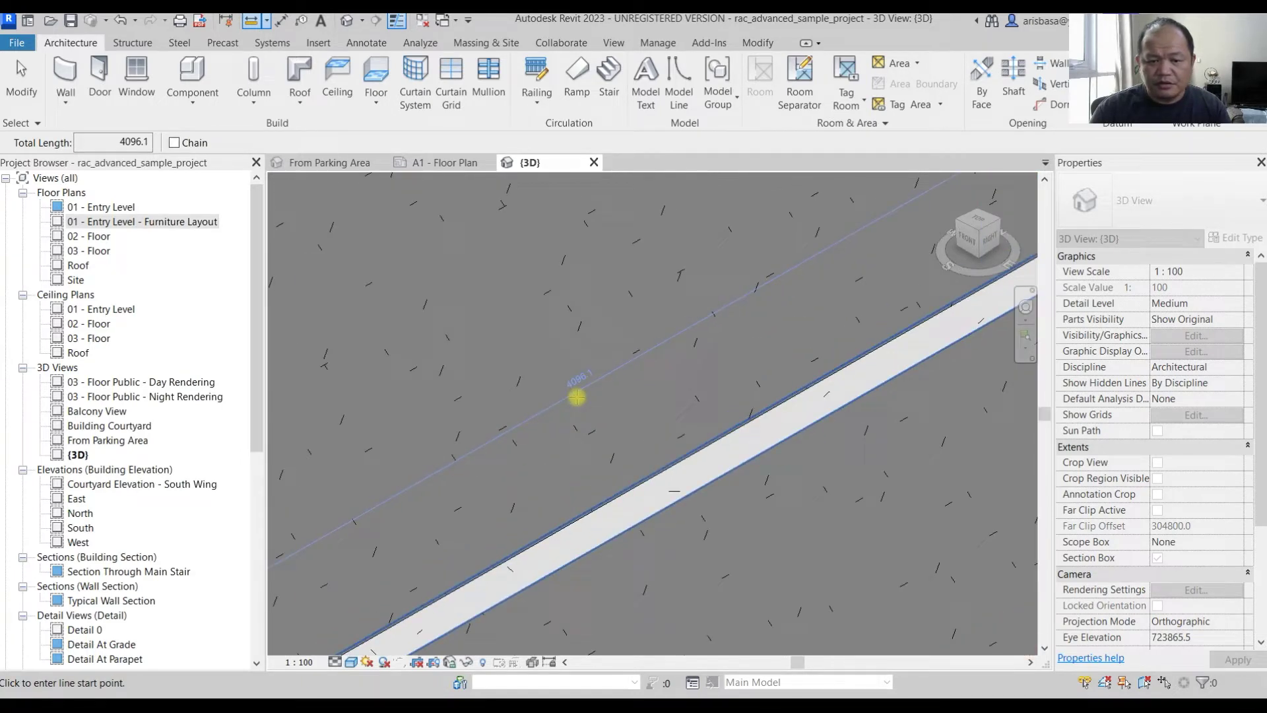
scroll(668, 366, down, 5)
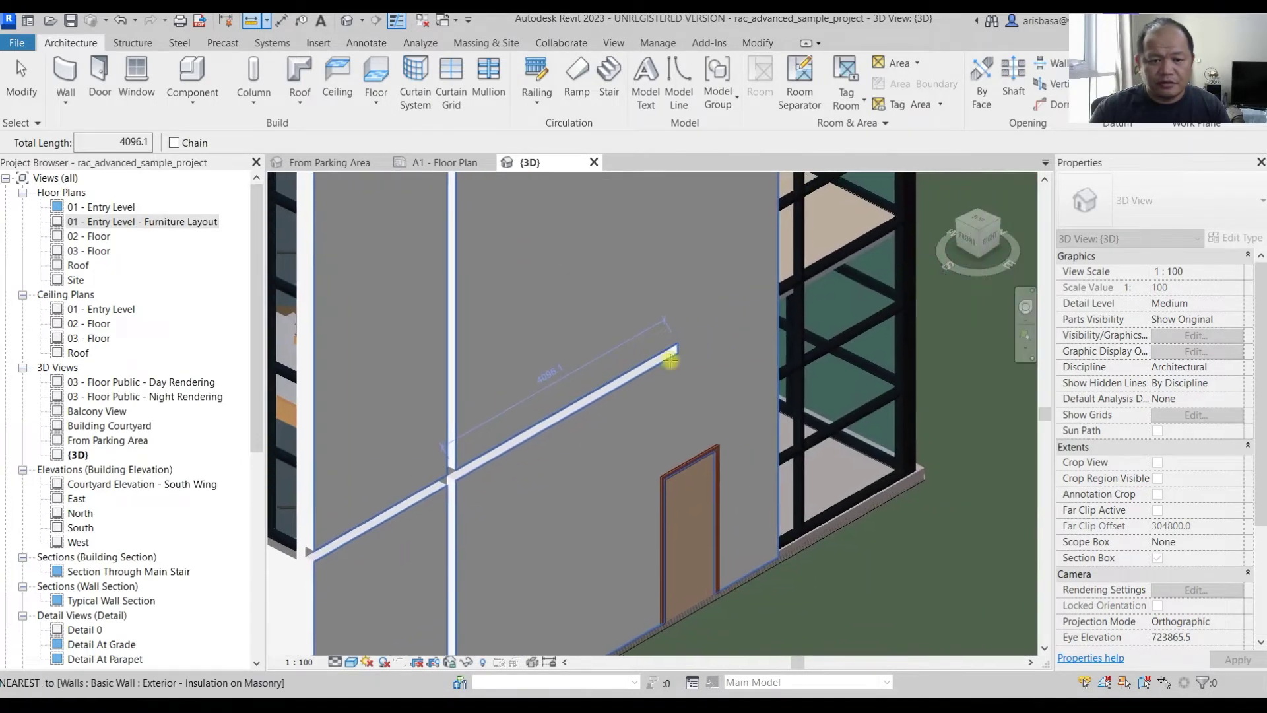
- Measure the horizontal reveal's height at its free end, between the upper and lower corners
scroll(670, 360, up, 5)
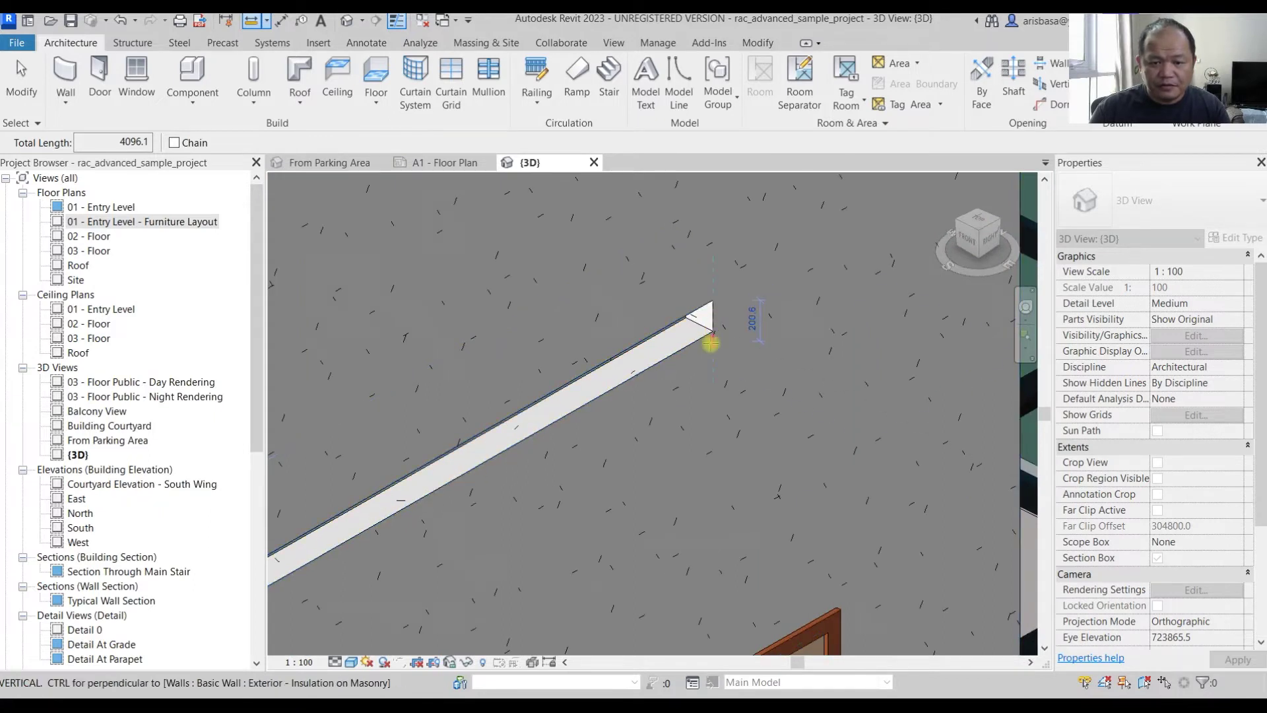
click(711, 332)
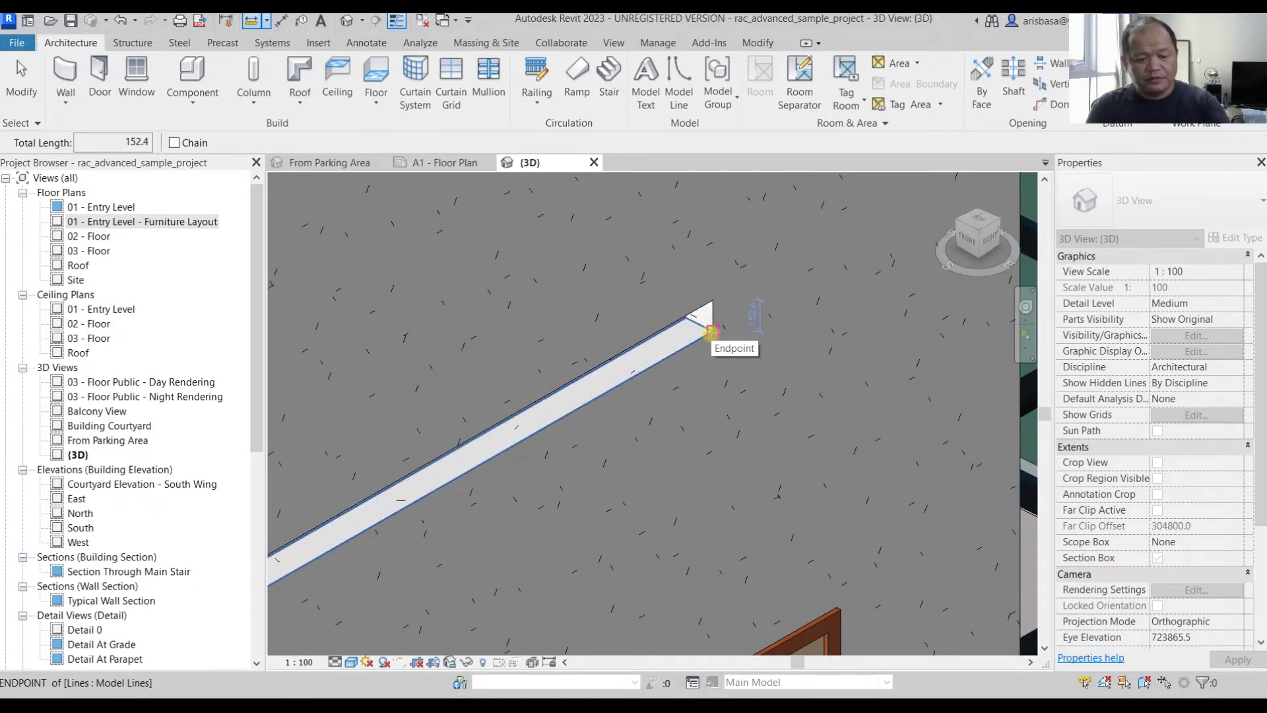
key(Escape)
key(Escape)
- Examine the building's long facade, roof and end wall from different distances and angles in the 3D view
scroll(708, 332, down, 5)
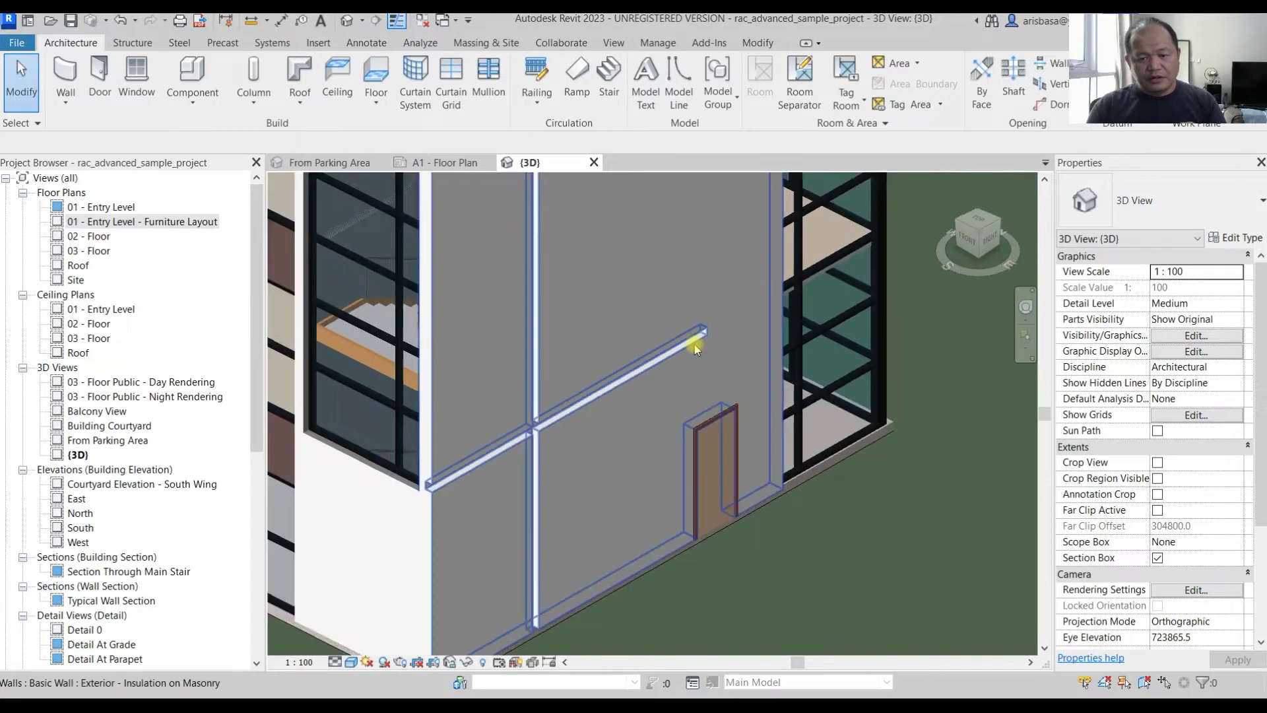
scroll(803, 332, down, 4)
middle_drag(729, 371, 786, 455)
scroll(784, 456, up, 1)
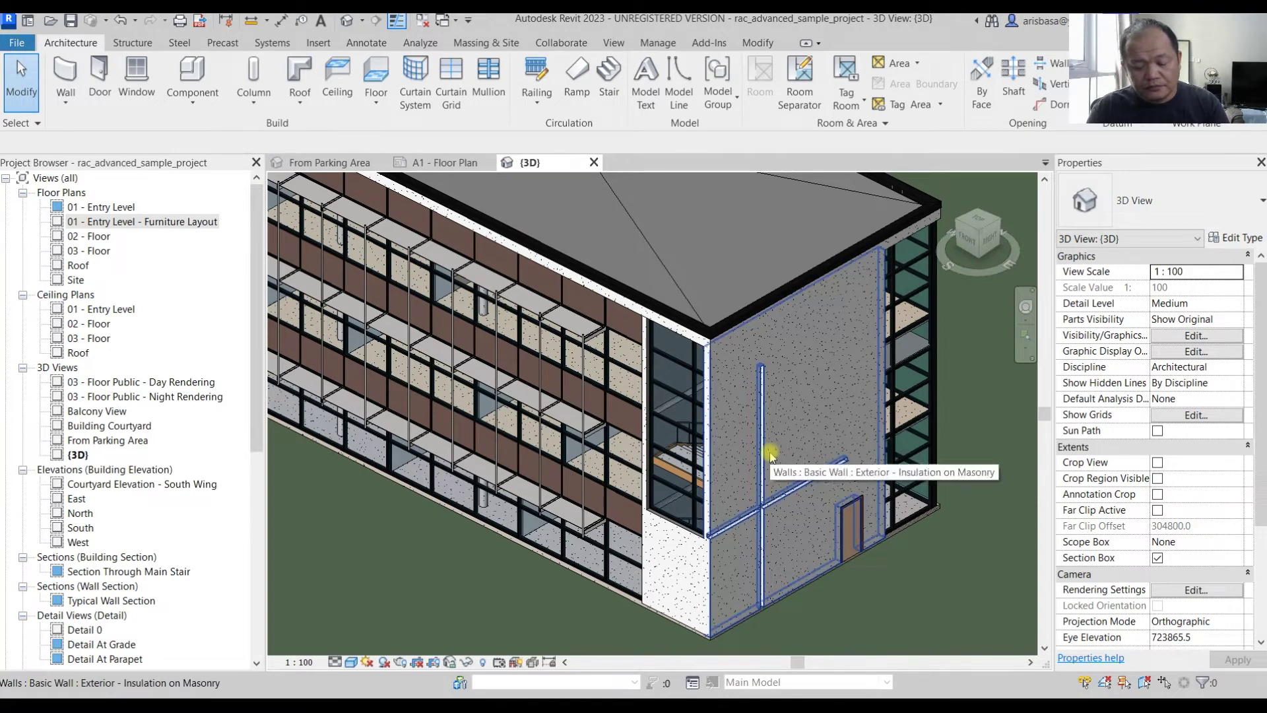
middle_drag(653, 408, 689, 462)
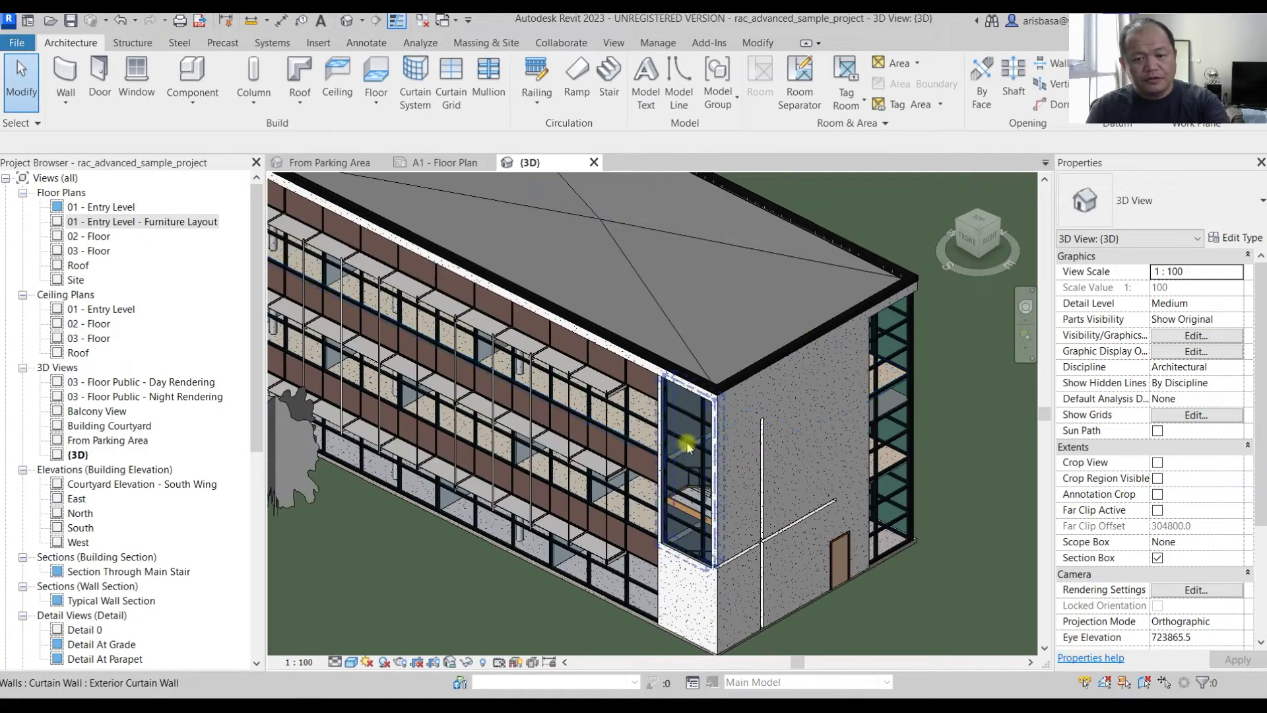
scroll(699, 487, down, 3)
scroll(699, 488, up, 3)
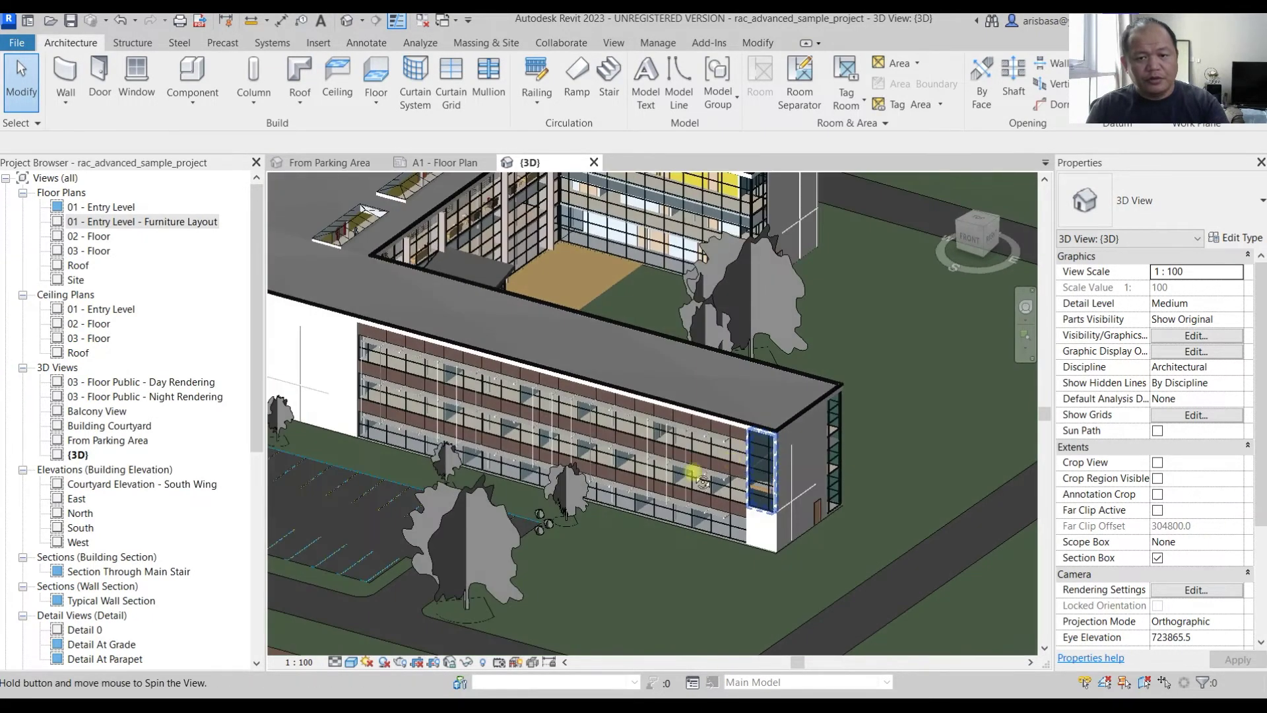
middle_drag(765, 423, 724, 388)
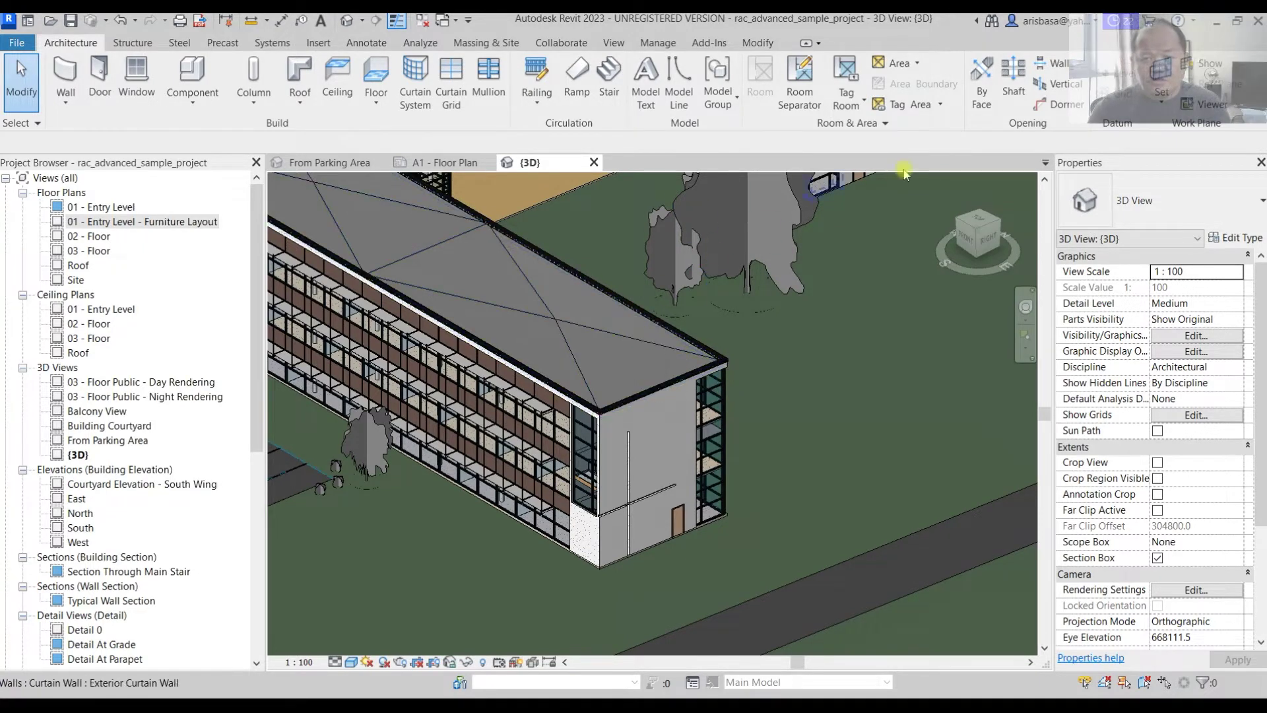
- Start picking a plane as the work plane in the 3D view and turn on the work plane's display
click(1164, 104)
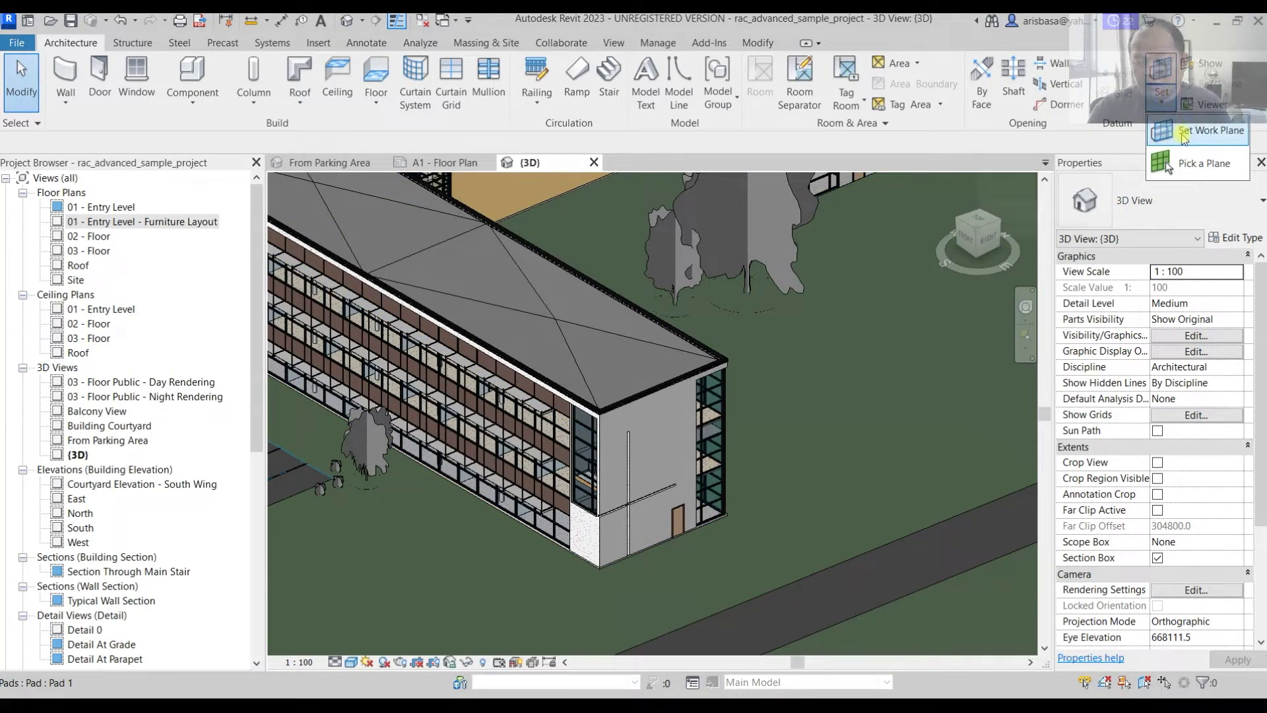
click(1203, 165)
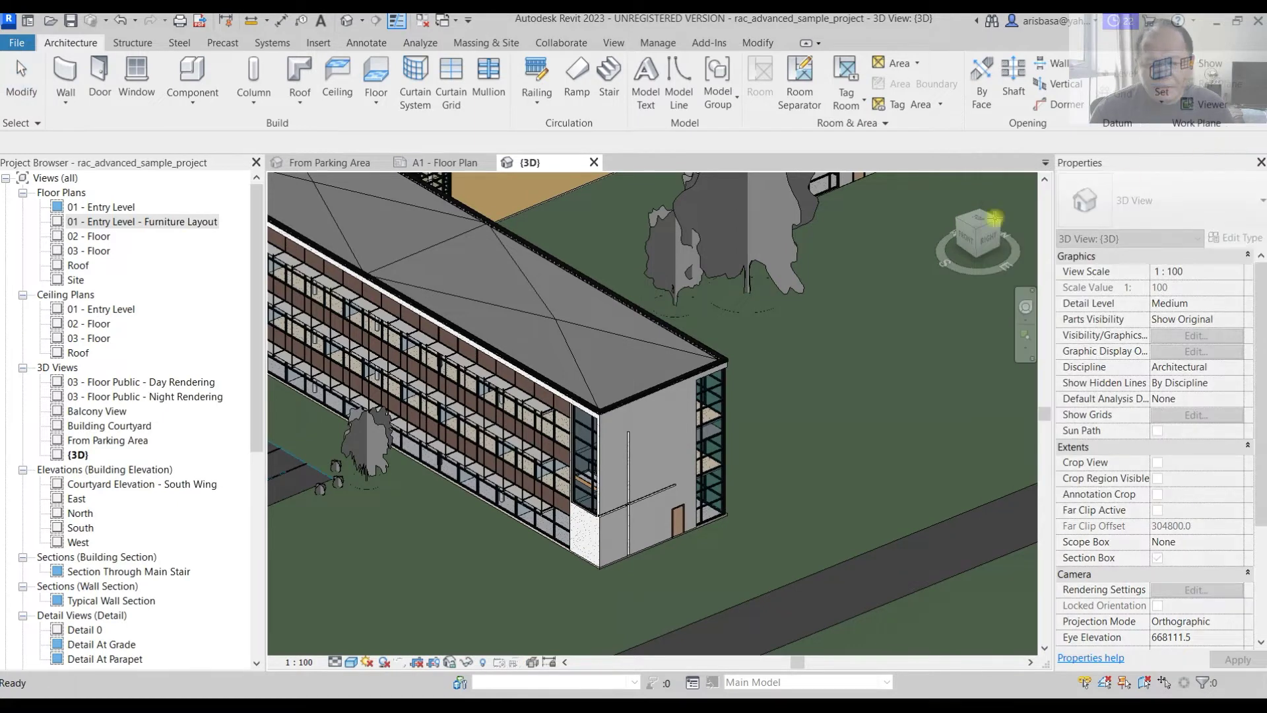
scroll(660, 437, up, 3)
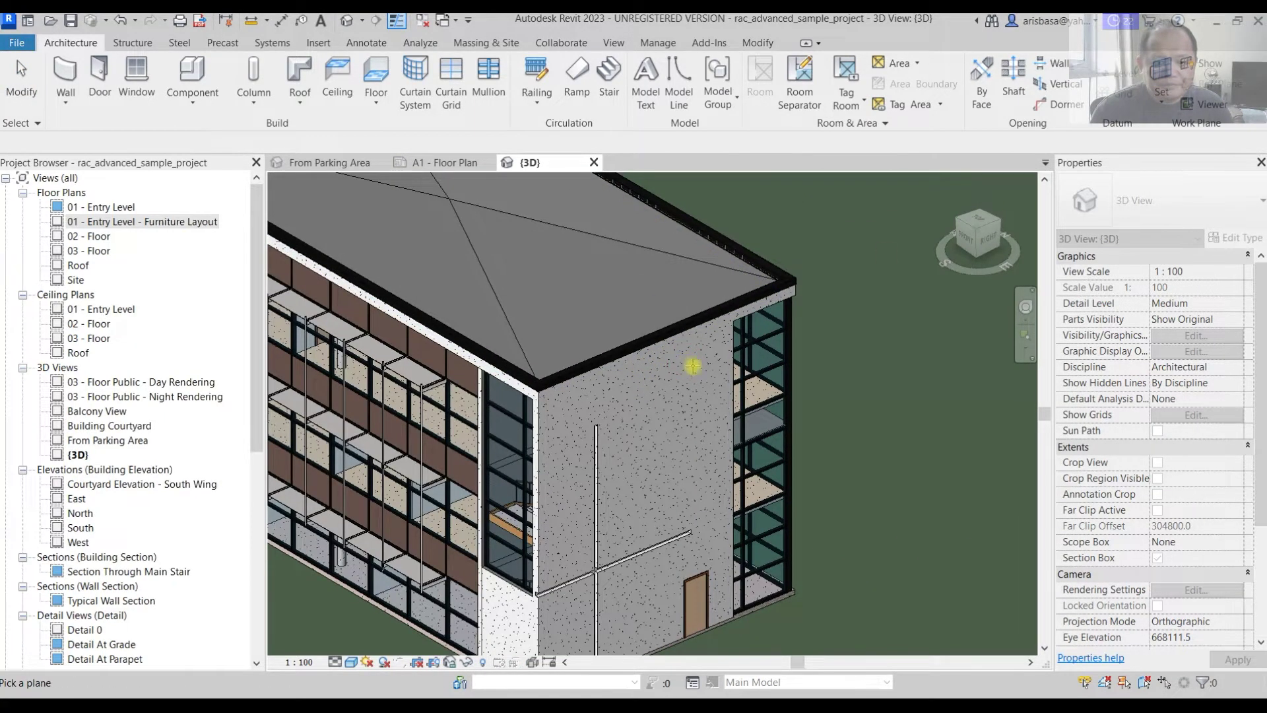
scroll(703, 392, down, 4)
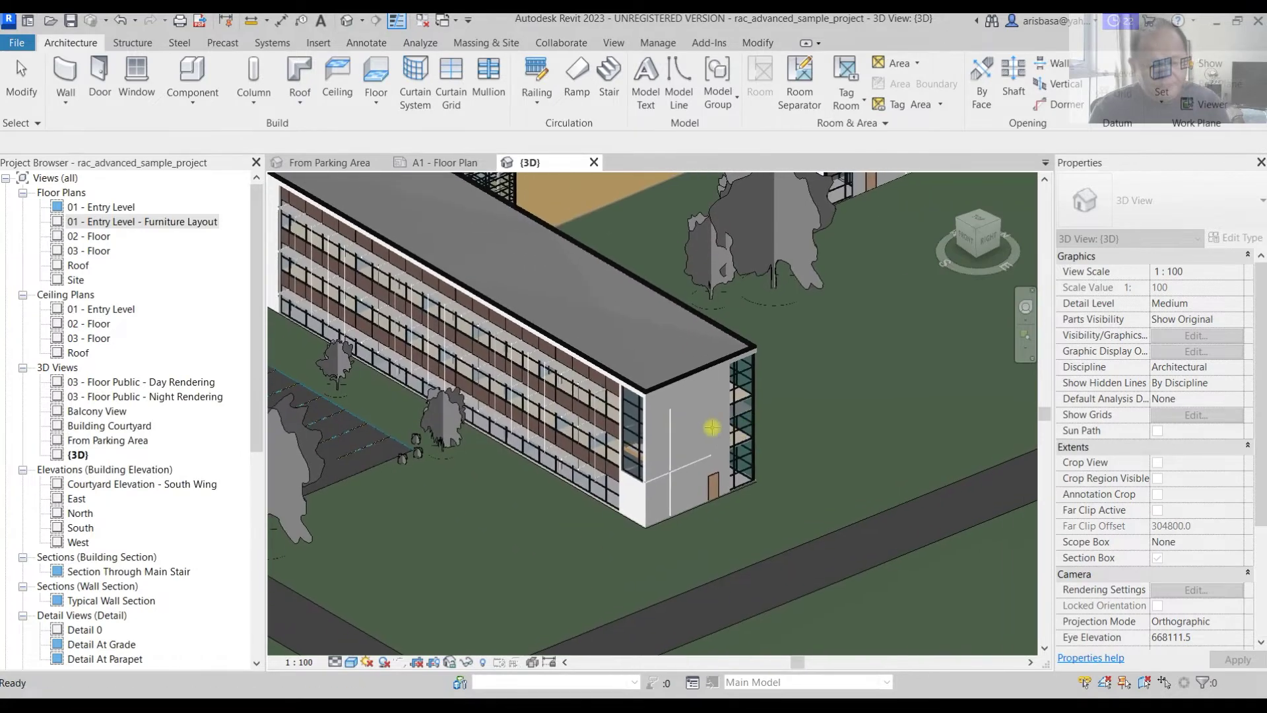
shift+middle_drag(759, 448, 783, 428)
scroll(792, 418, up, 3)
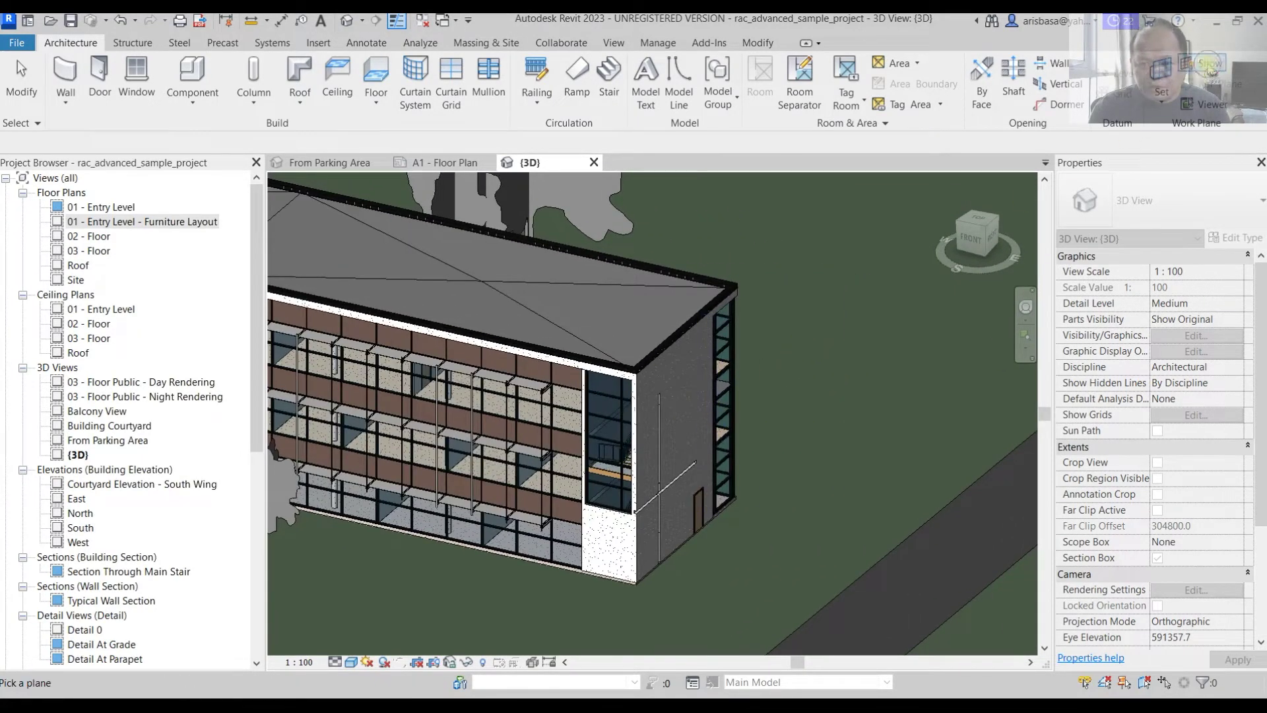
scroll(824, 346, down, 3)
shift+middle_drag(899, 398, 772, 385)
scroll(781, 383, up, 3)
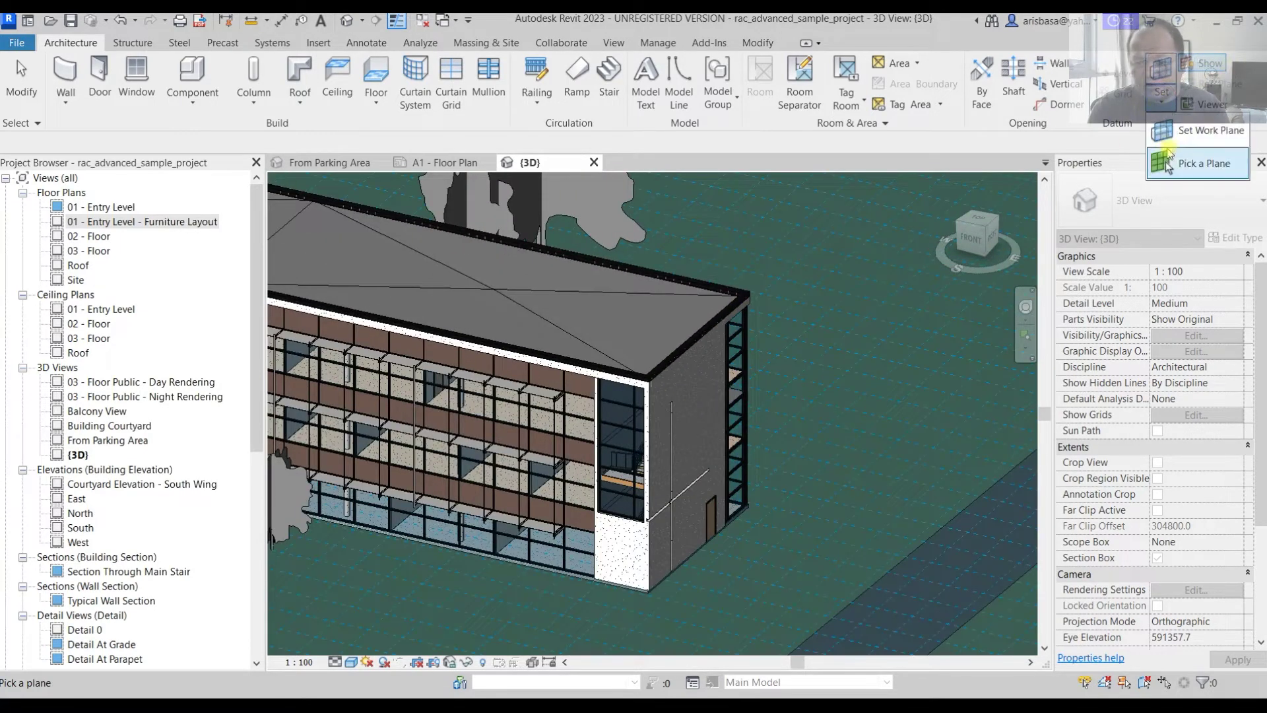
- Set the work plane to the narrow front edge face of the end wall, just below the roof corner
scroll(667, 363, down, 2)
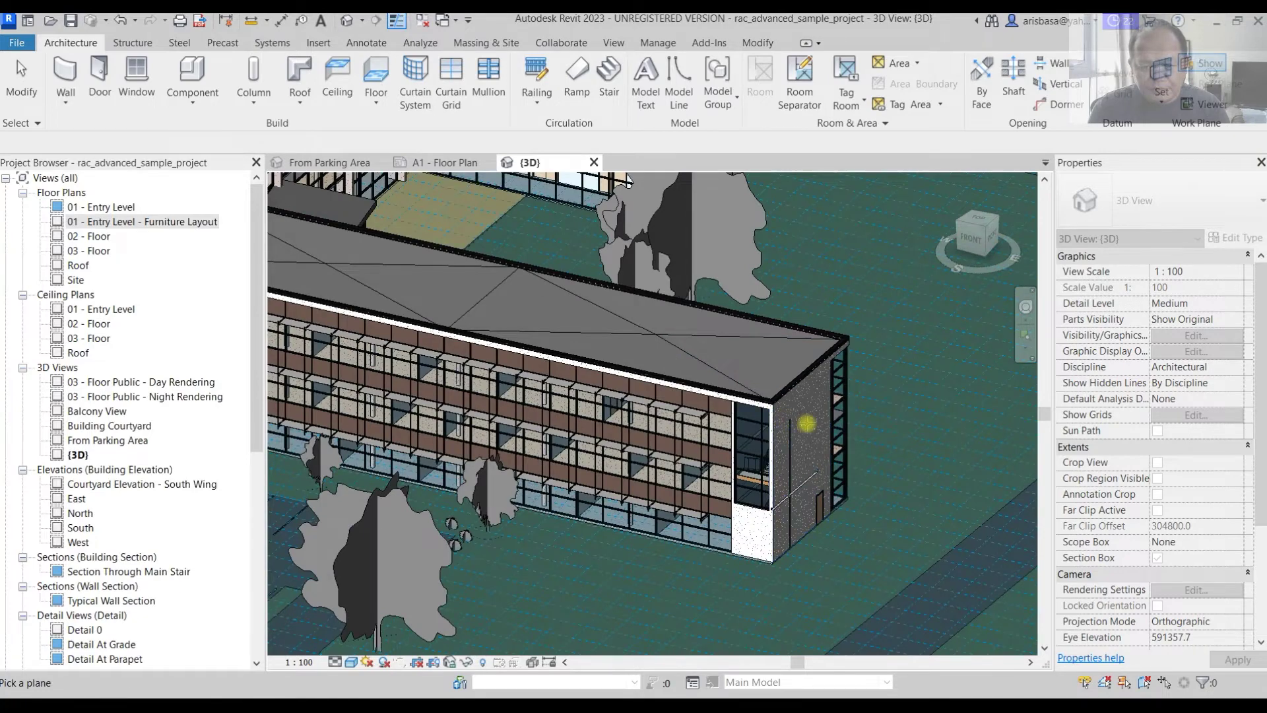
scroll(802, 426, up, 2)
scroll(759, 429, up, 2)
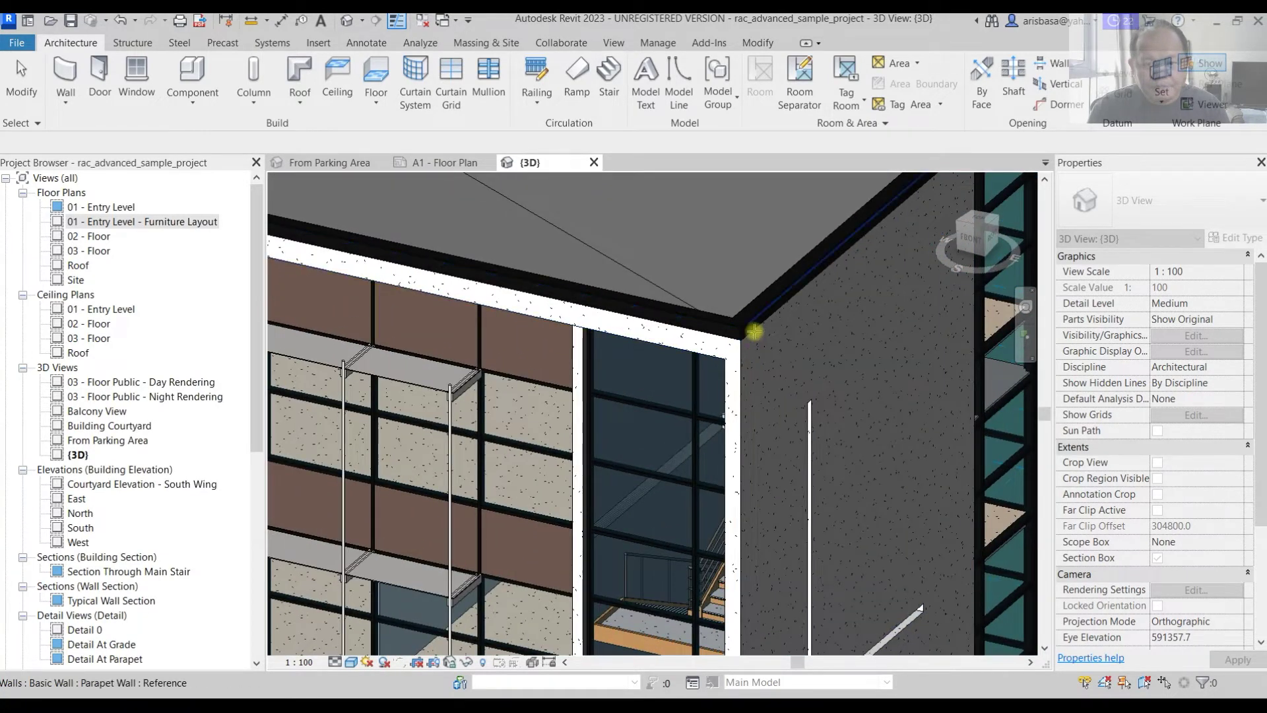
click(738, 376)
- Examine how the work plane grid extends from the end wall's front edge, and clear its selection
scroll(734, 386, down, 1)
scroll(735, 386, down, 4)
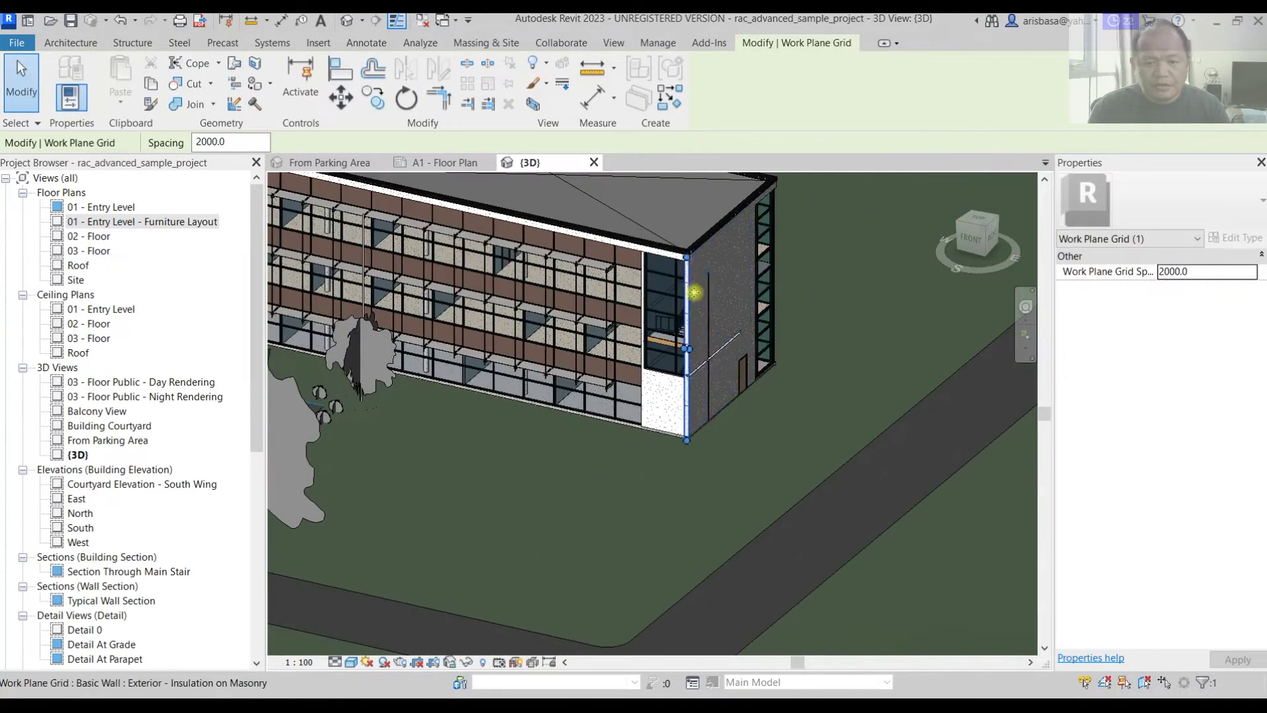
scroll(698, 354, up, 3)
scroll(686, 355, down, 2)
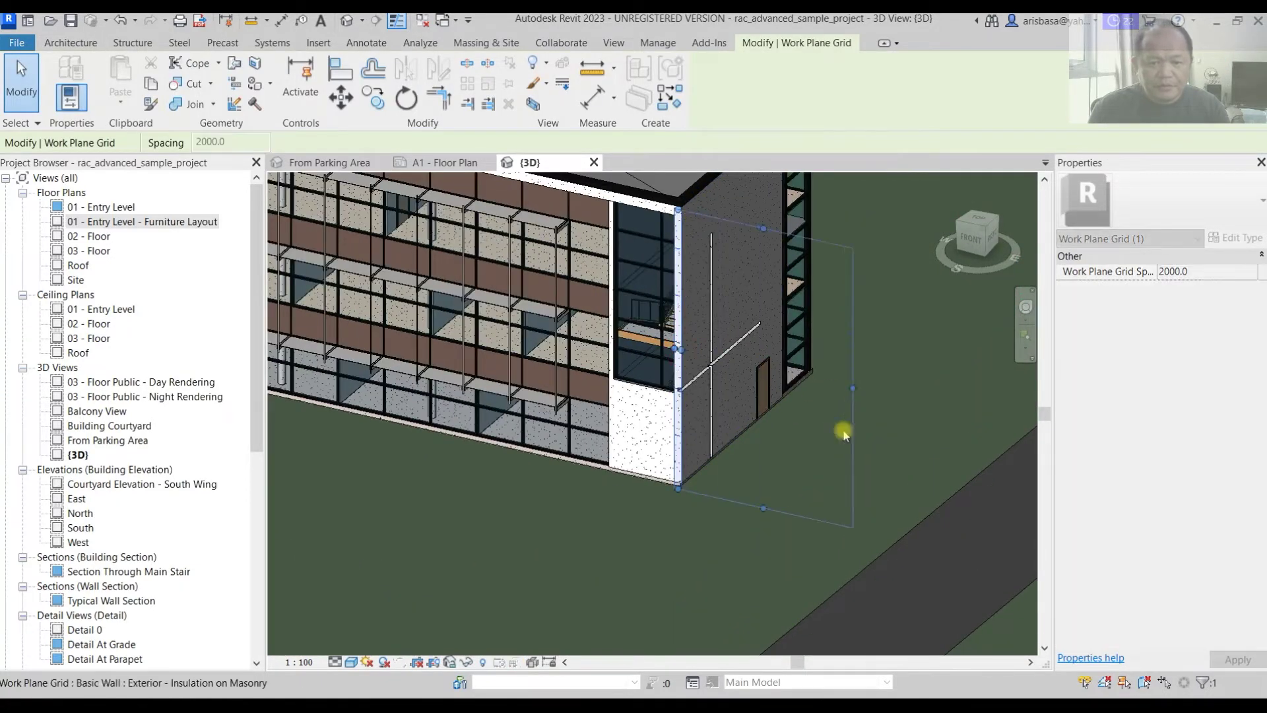
middle_drag(815, 462, 724, 556)
scroll(786, 451, up, 2)
scroll(895, 419, down, 1)
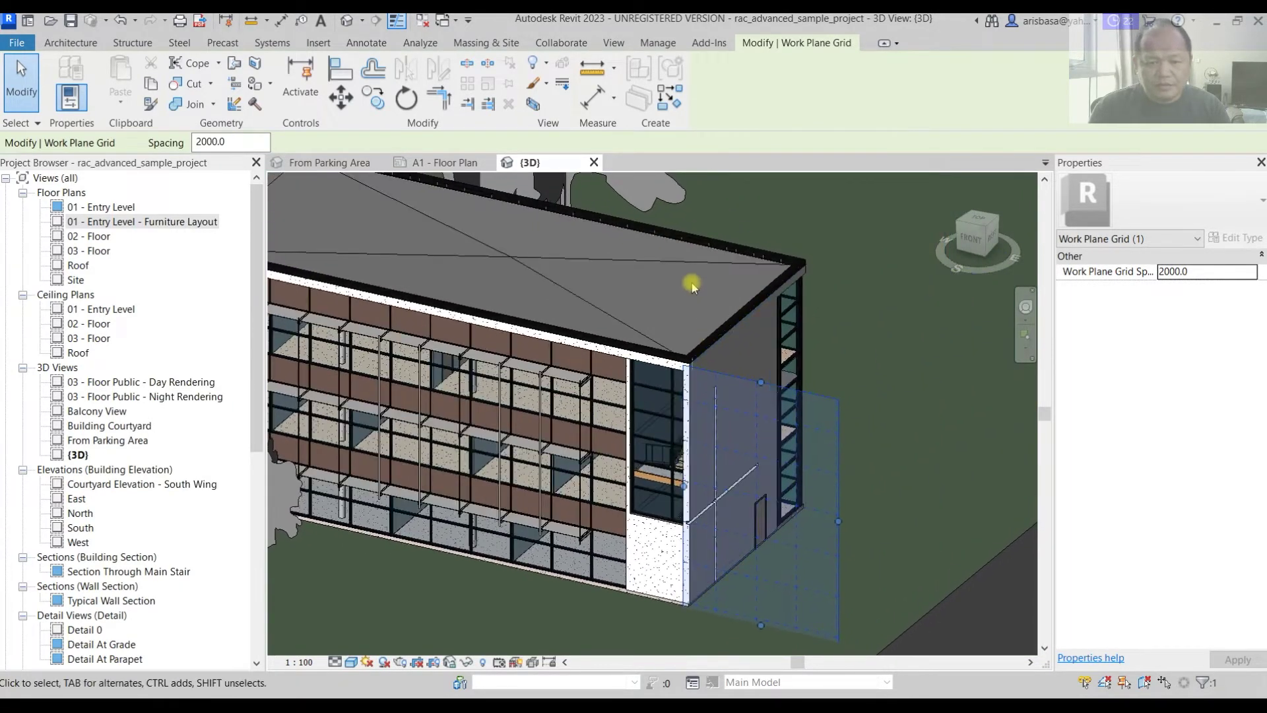
scroll(657, 285, down, 2)
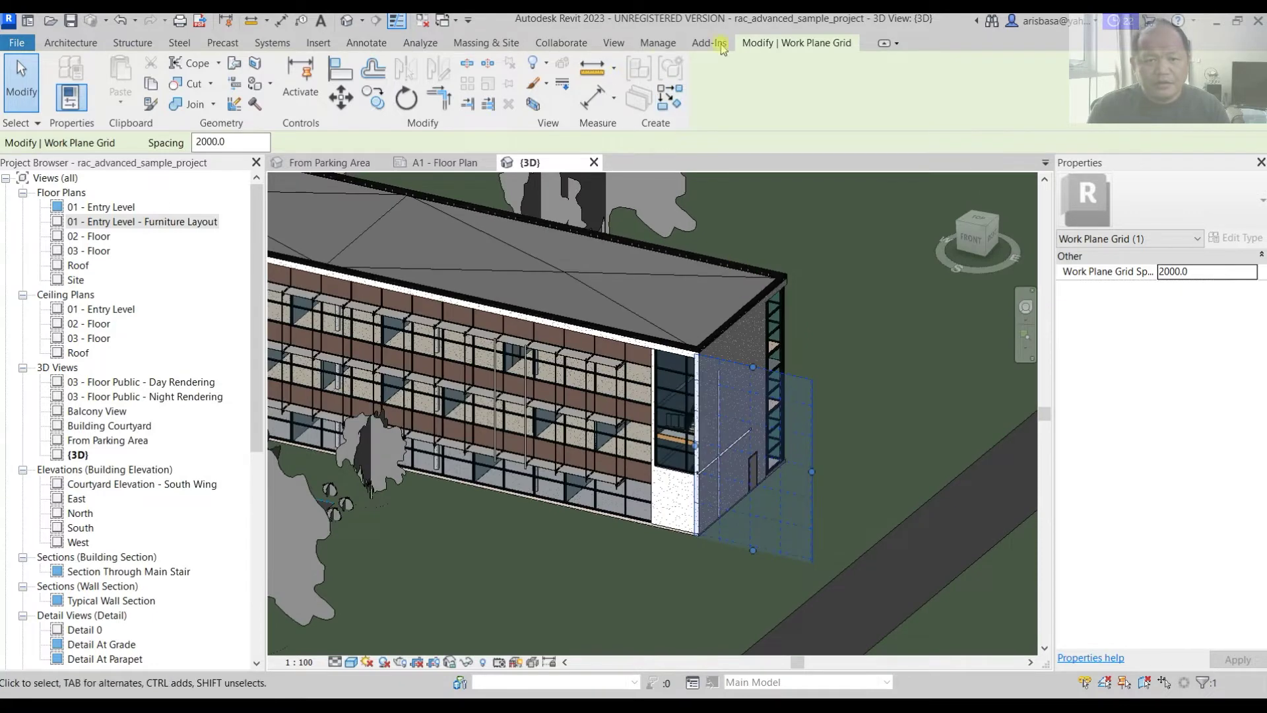
key(Escape)
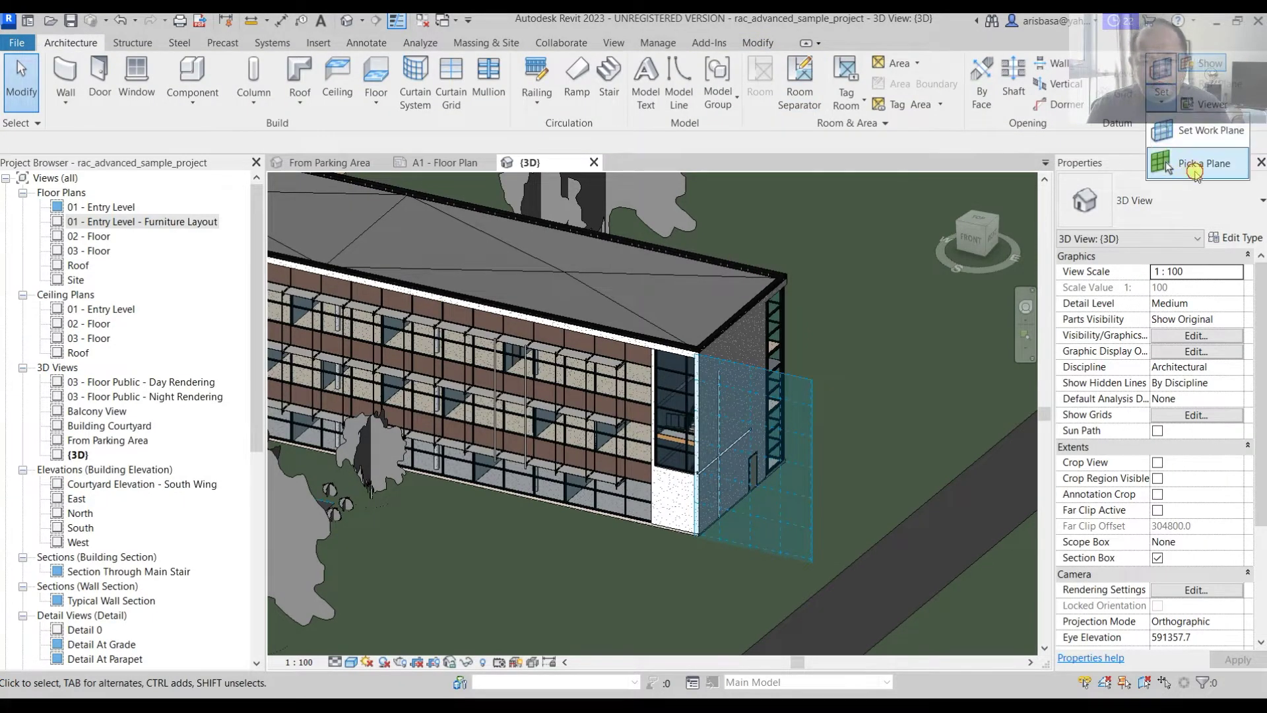
- Pick the Concrete Deck - Tapered Insulation roof as the new work plane, and deselect its grid
click(1164, 96)
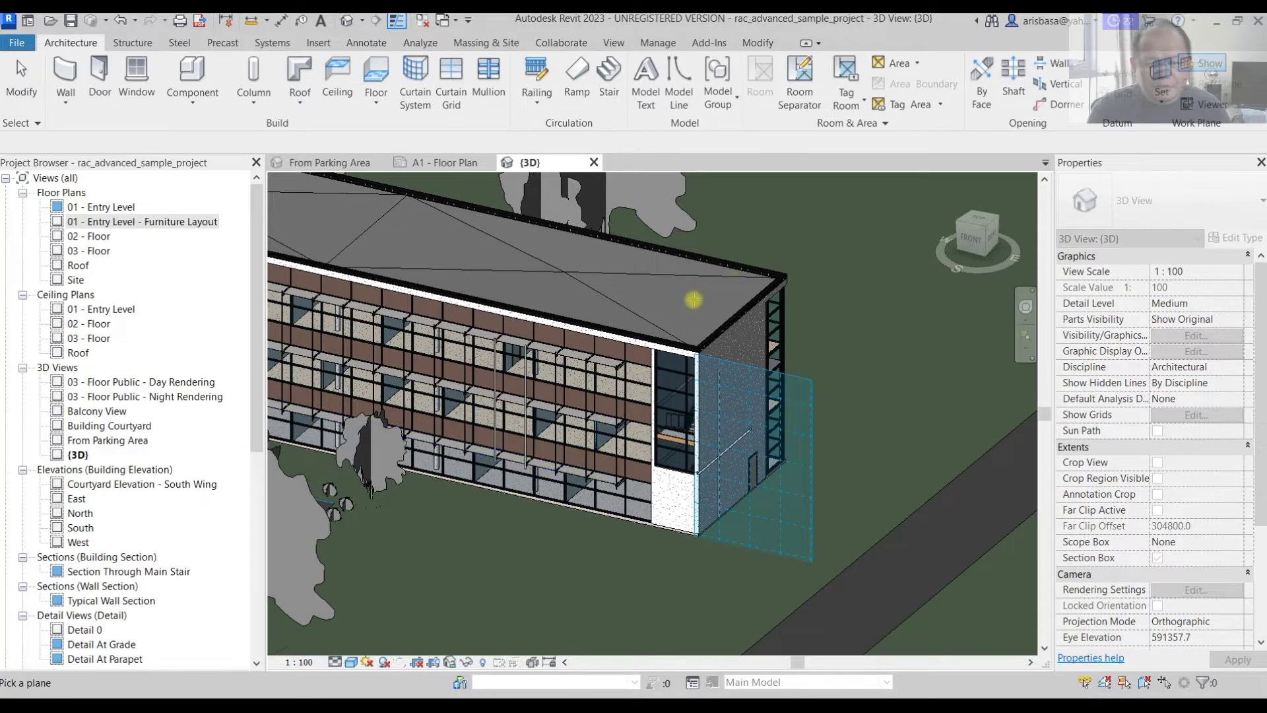
click(641, 276)
middle_drag(779, 404, 857, 513)
scroll(780, 498, down, 2)
middle_drag(774, 484, 770, 390)
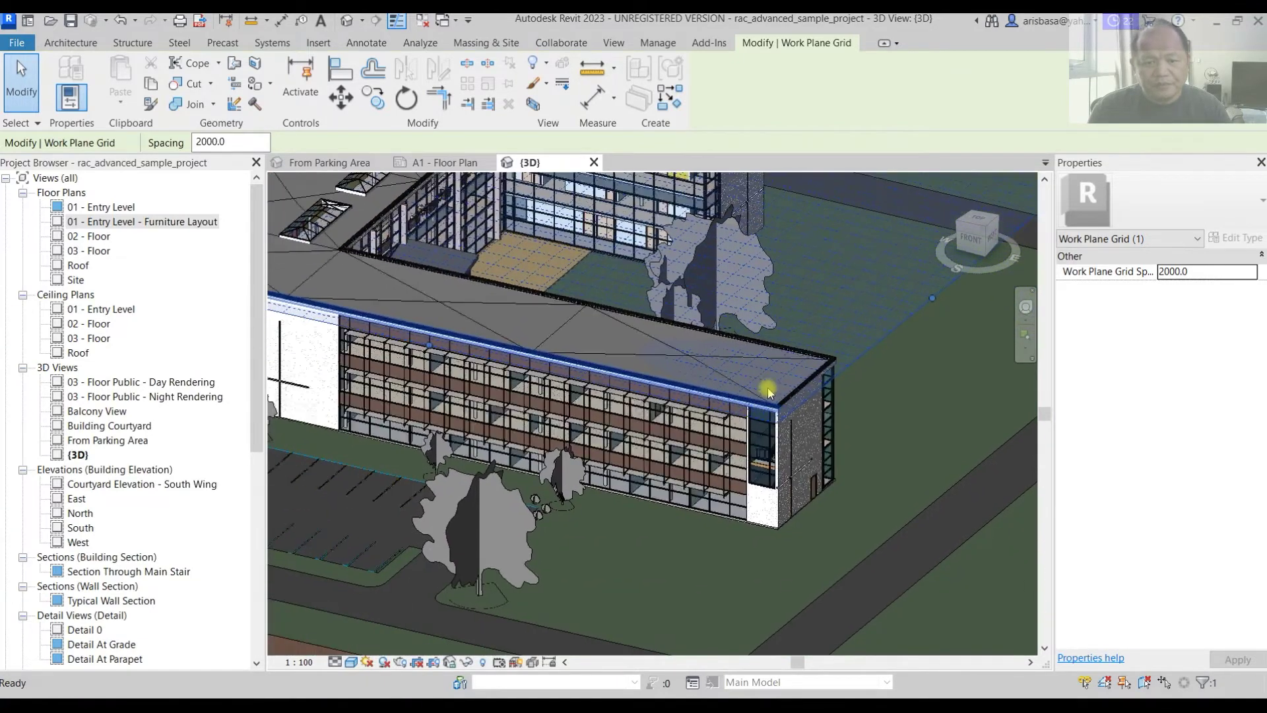
scroll(766, 390, up, 2)
scroll(766, 390, down, 4)
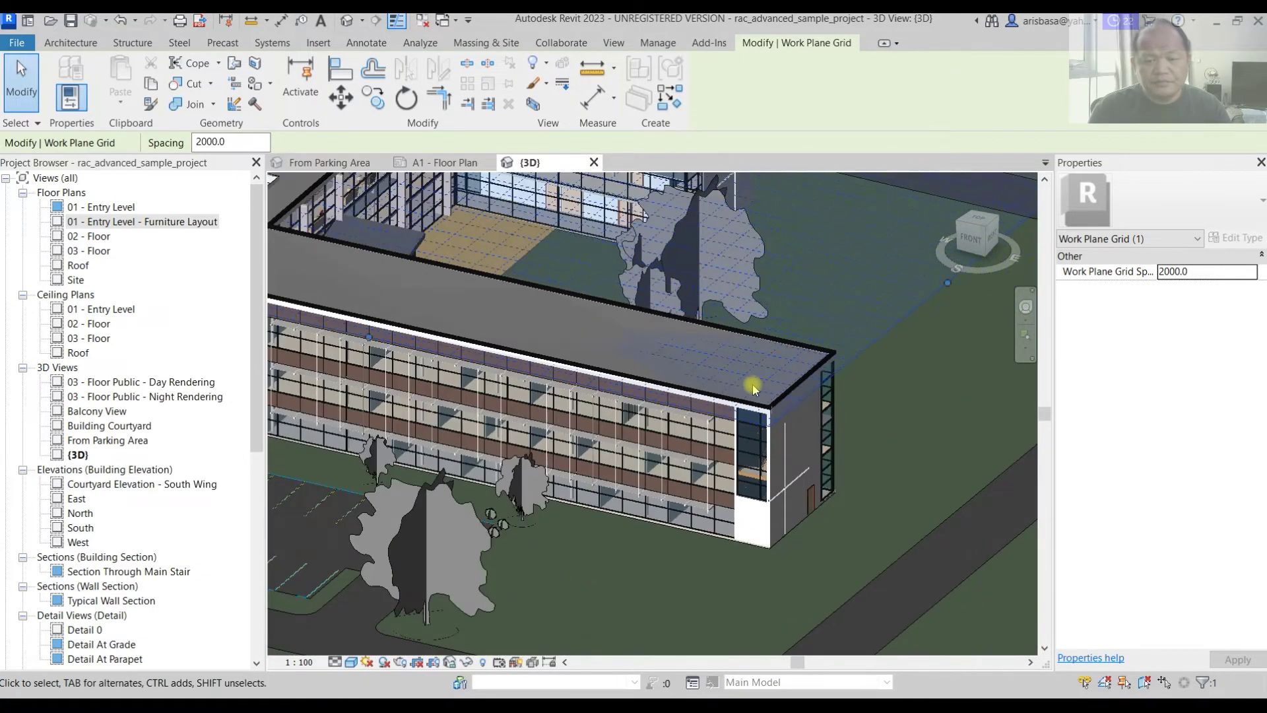
middle_drag(756, 407, 699, 343)
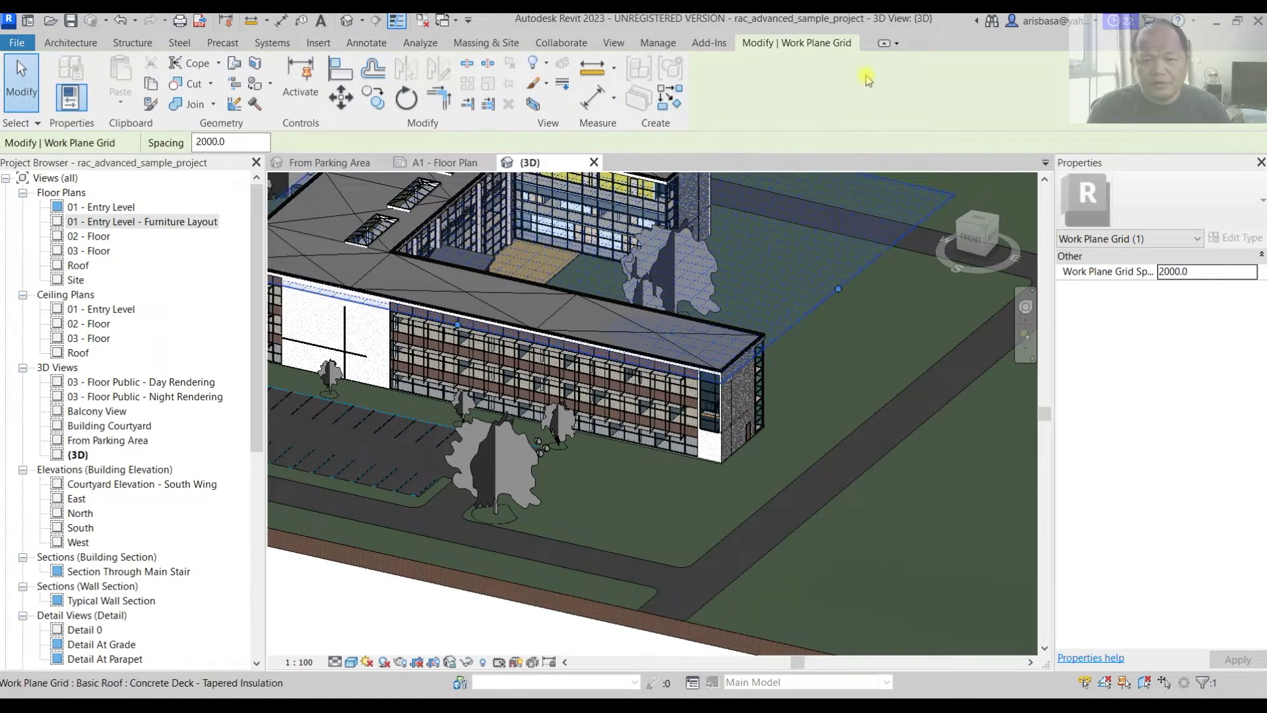
key(Escape)
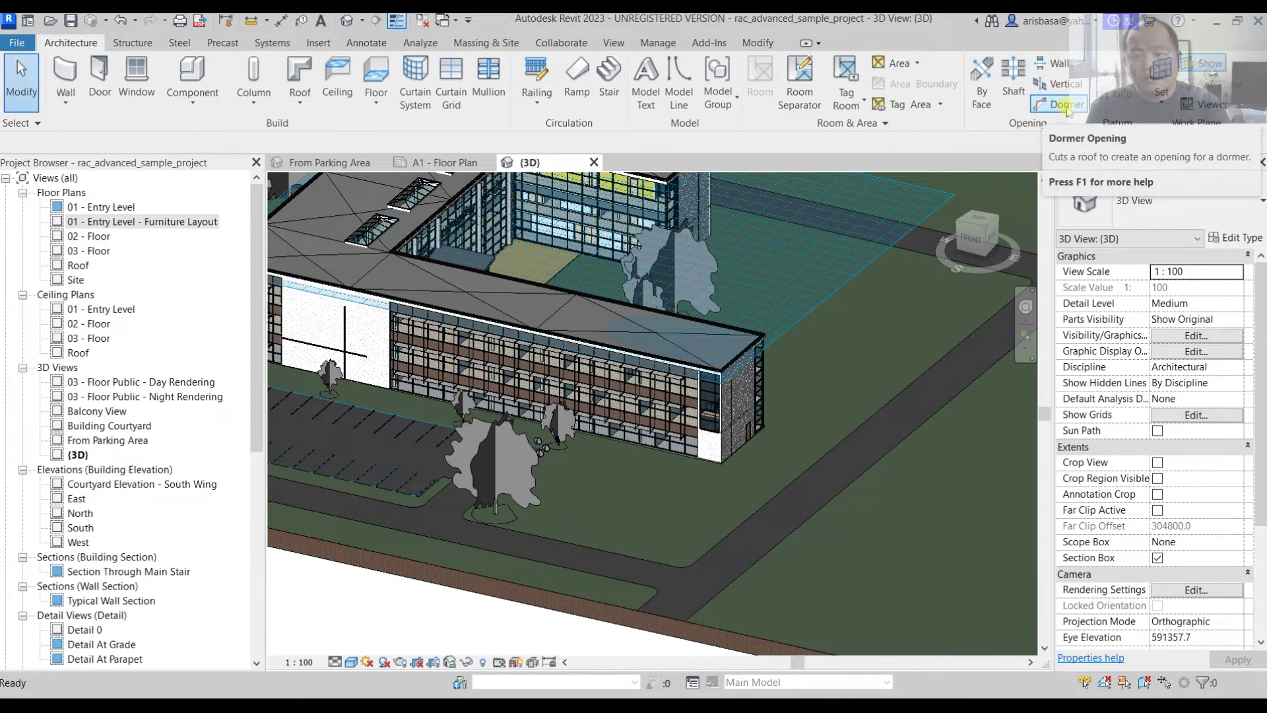
- Pick the outer face of the Exterior - Insulation on Masonry end wall as the new work plane
click(1161, 99)
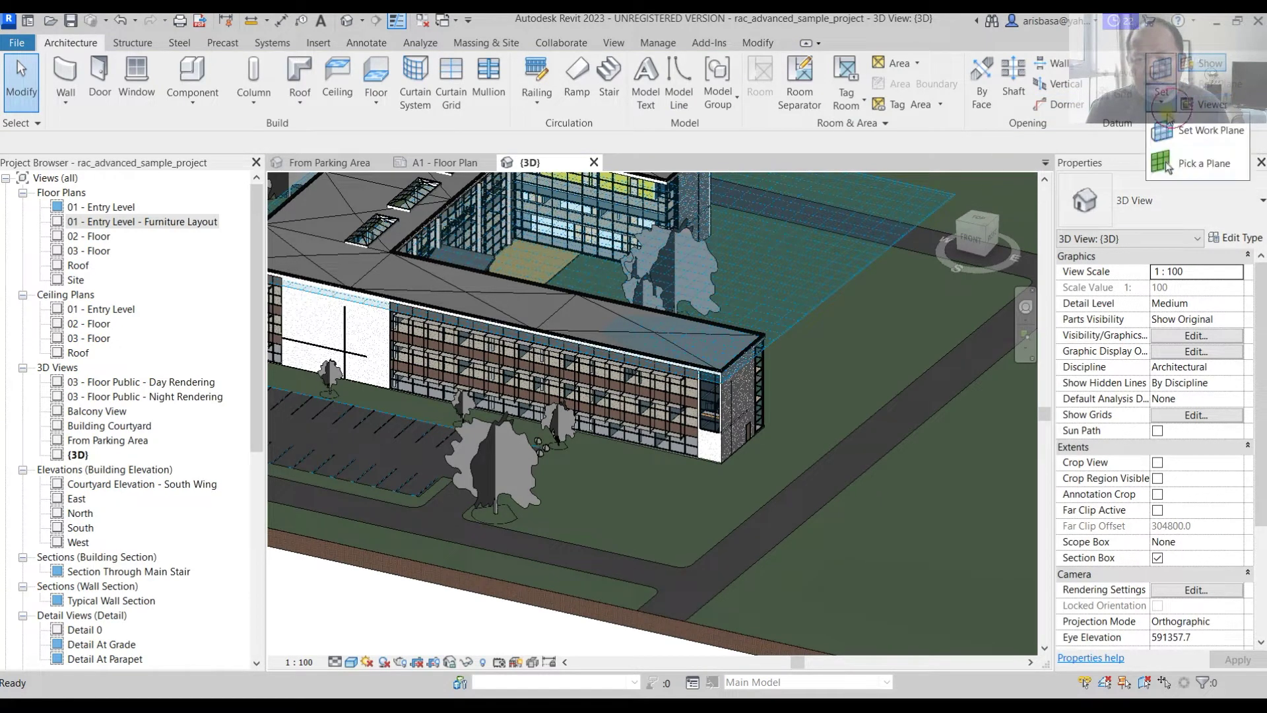
click(1196, 164)
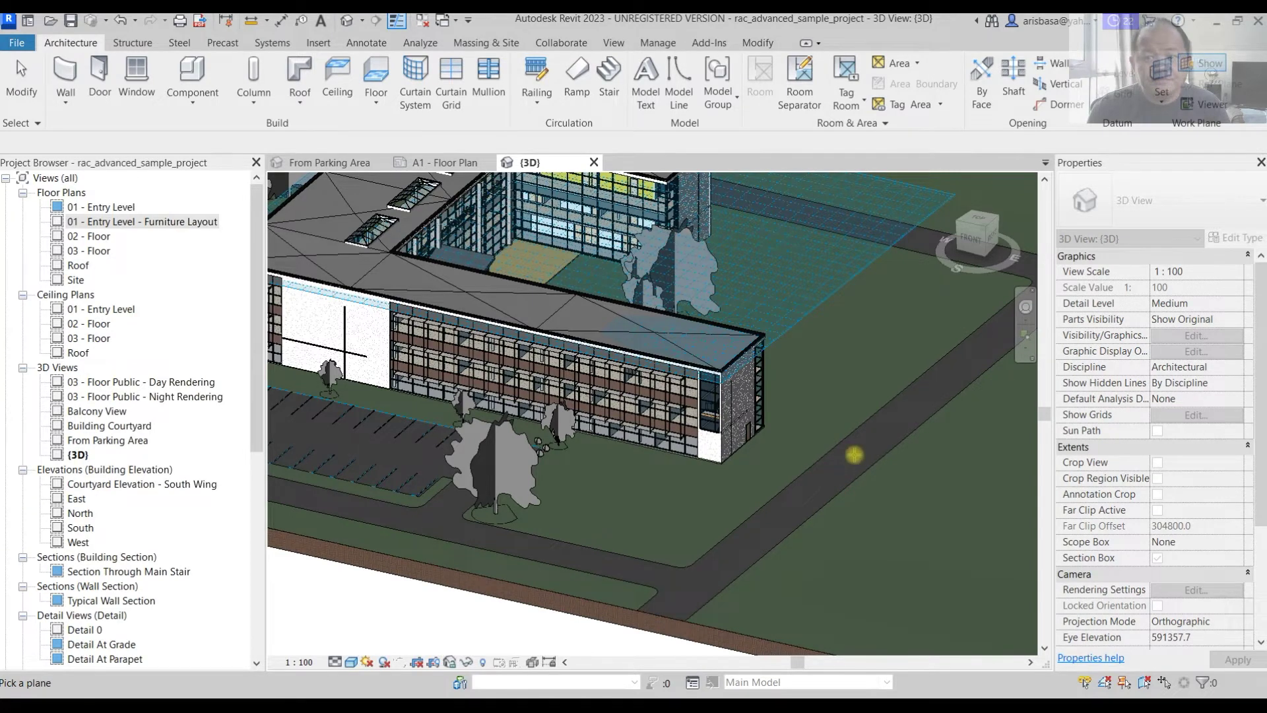
middle_drag(854, 449, 816, 382)
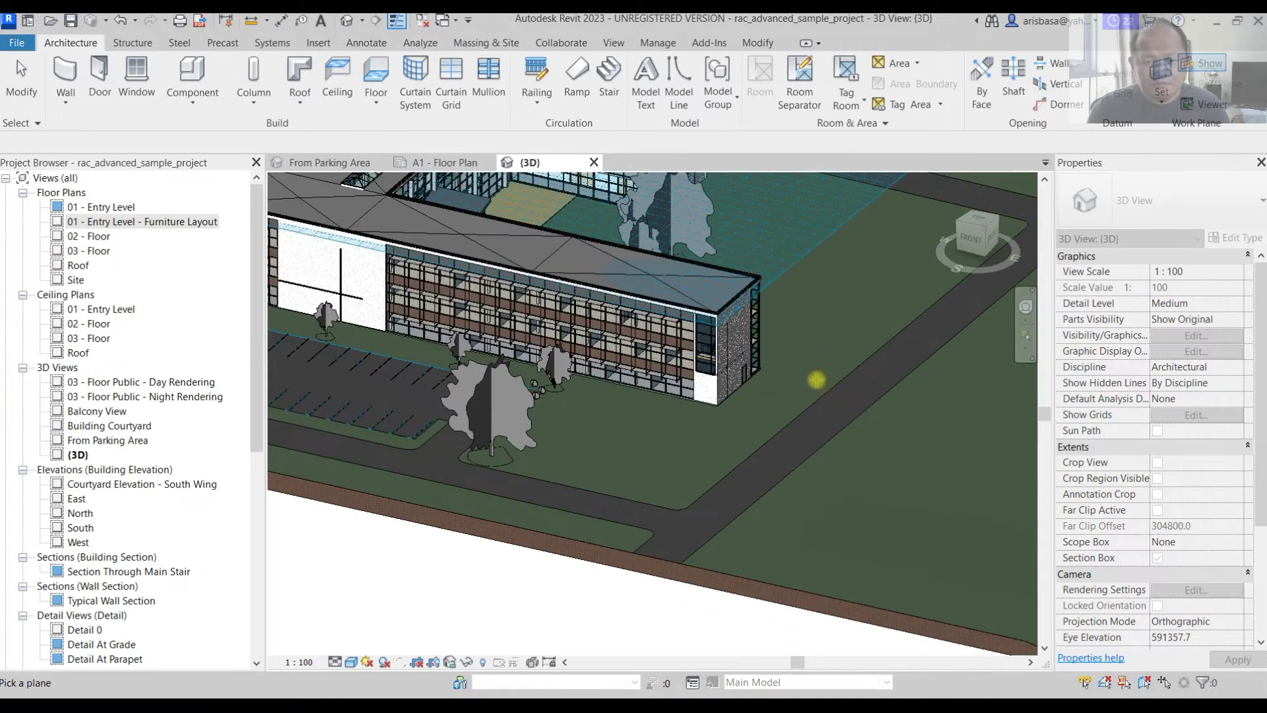
scroll(681, 422, up, 3)
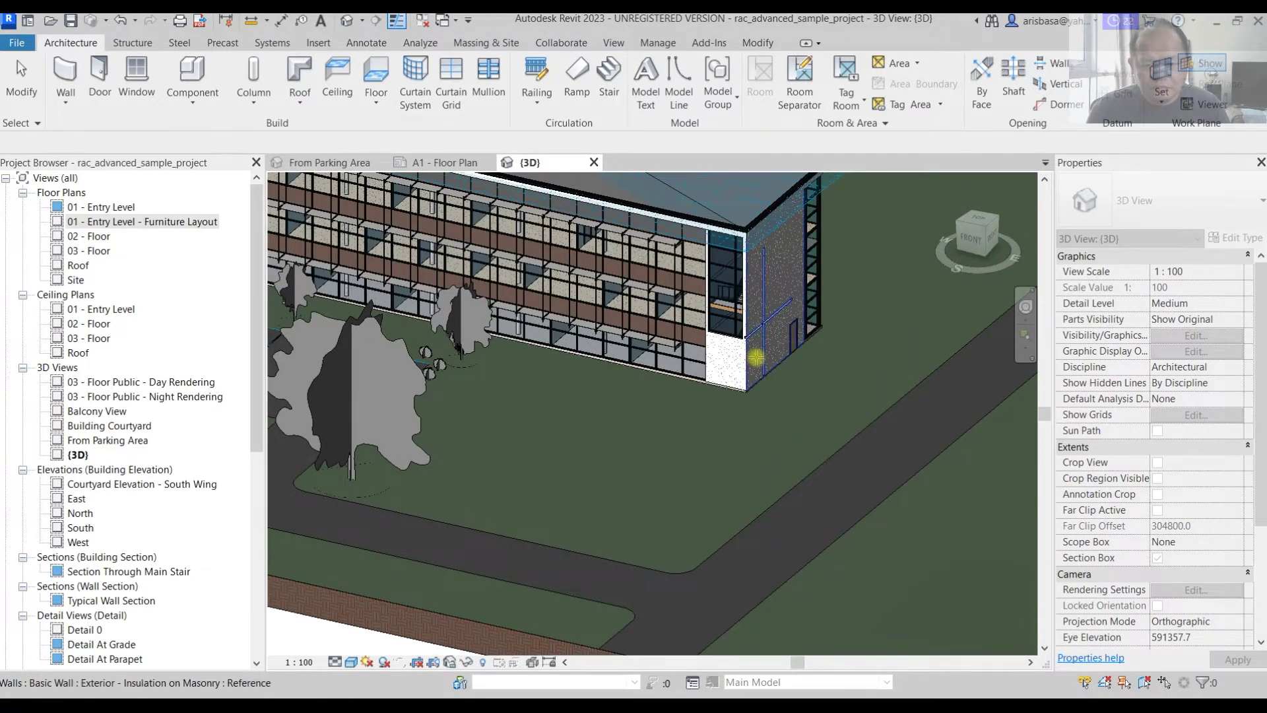
scroll(756, 356, up, 2)
click(757, 356)
scroll(858, 373, down, 3)
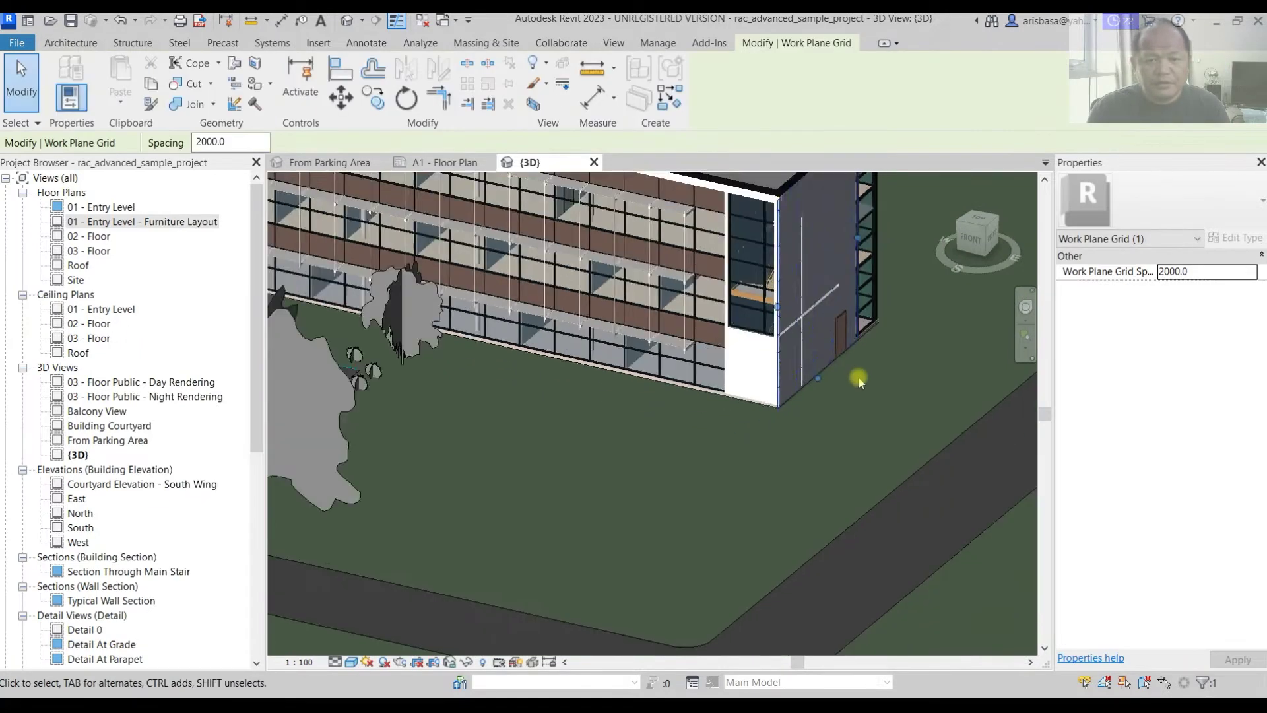
- Stretch the work plane grid beyond the end wall's front corner over the lawn, and deselect it
drag(745, 401, 572, 512)
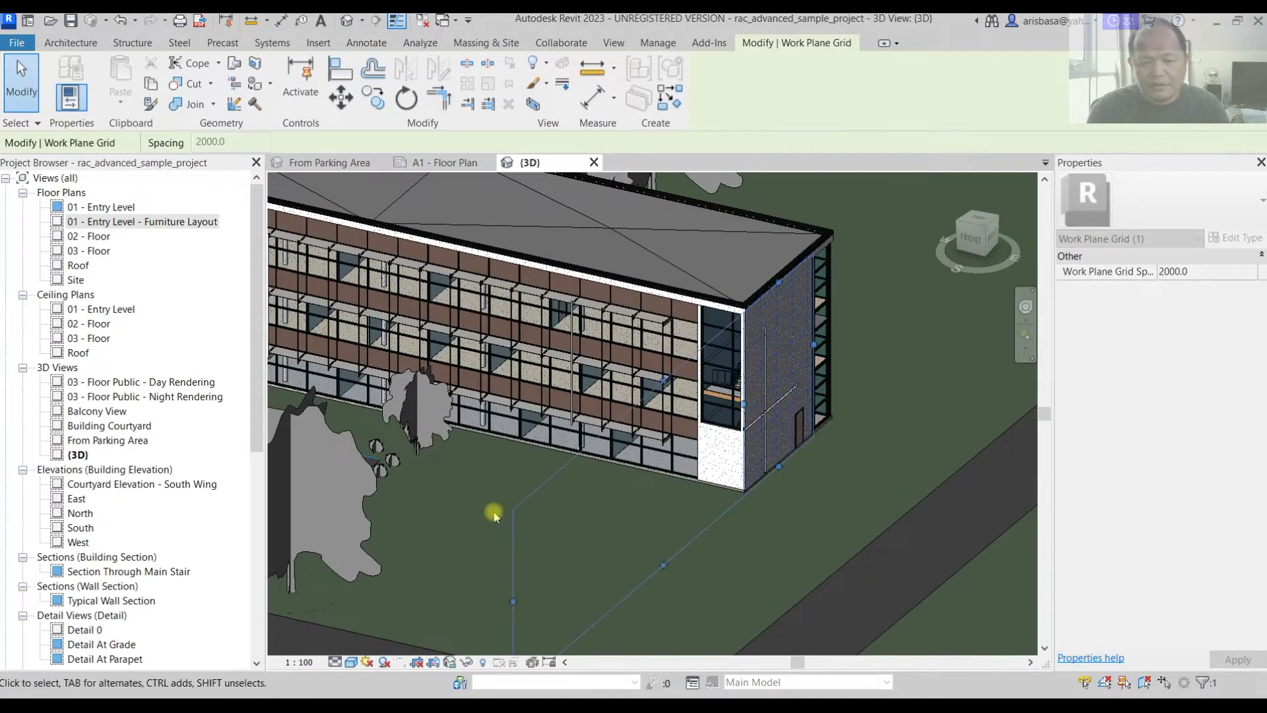
scroll(855, 426, down, 2)
key(Escape)
middle_drag(839, 417, 881, 407)
scroll(858, 464, down, 2)
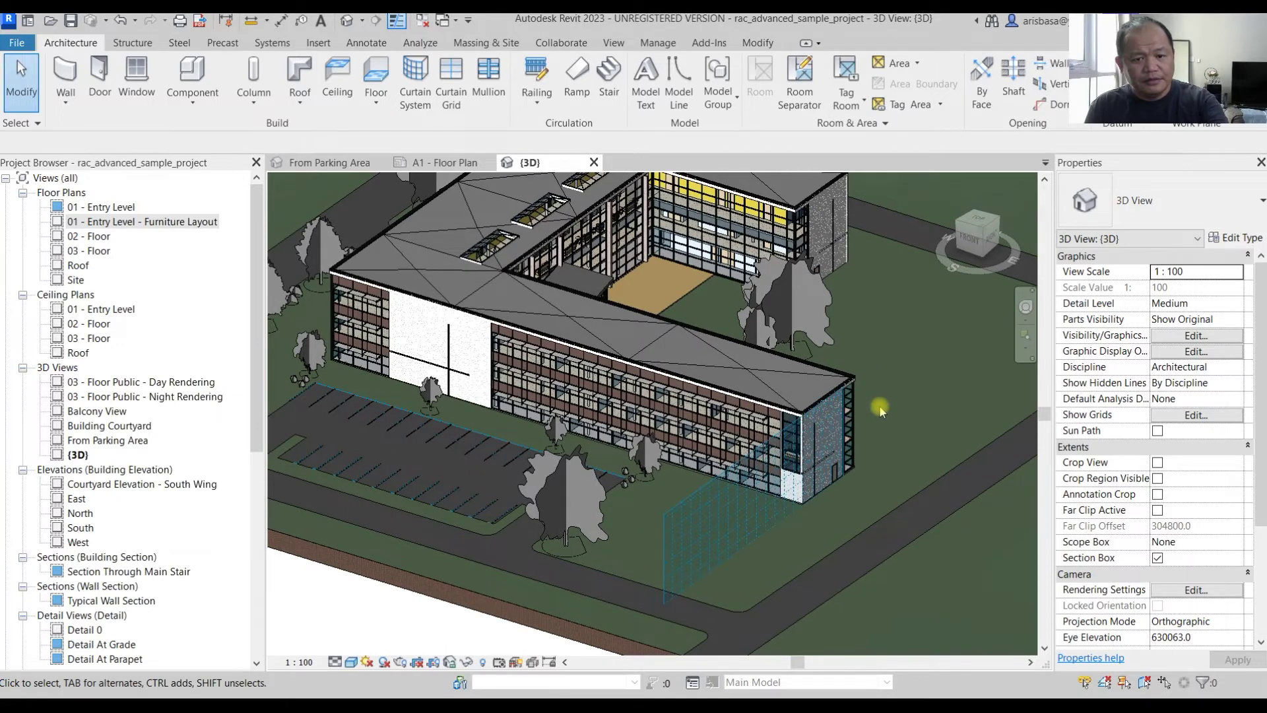
shift+middle_drag(906, 446, 894, 379)
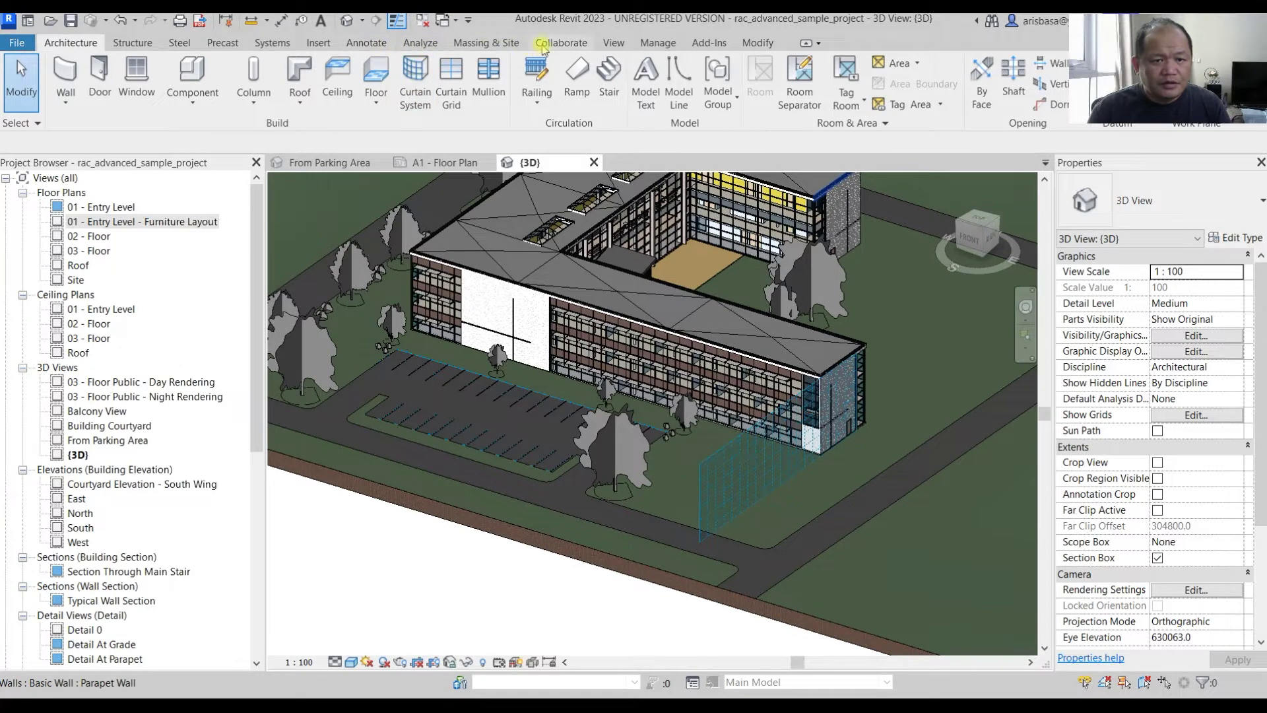
click(283, 43)
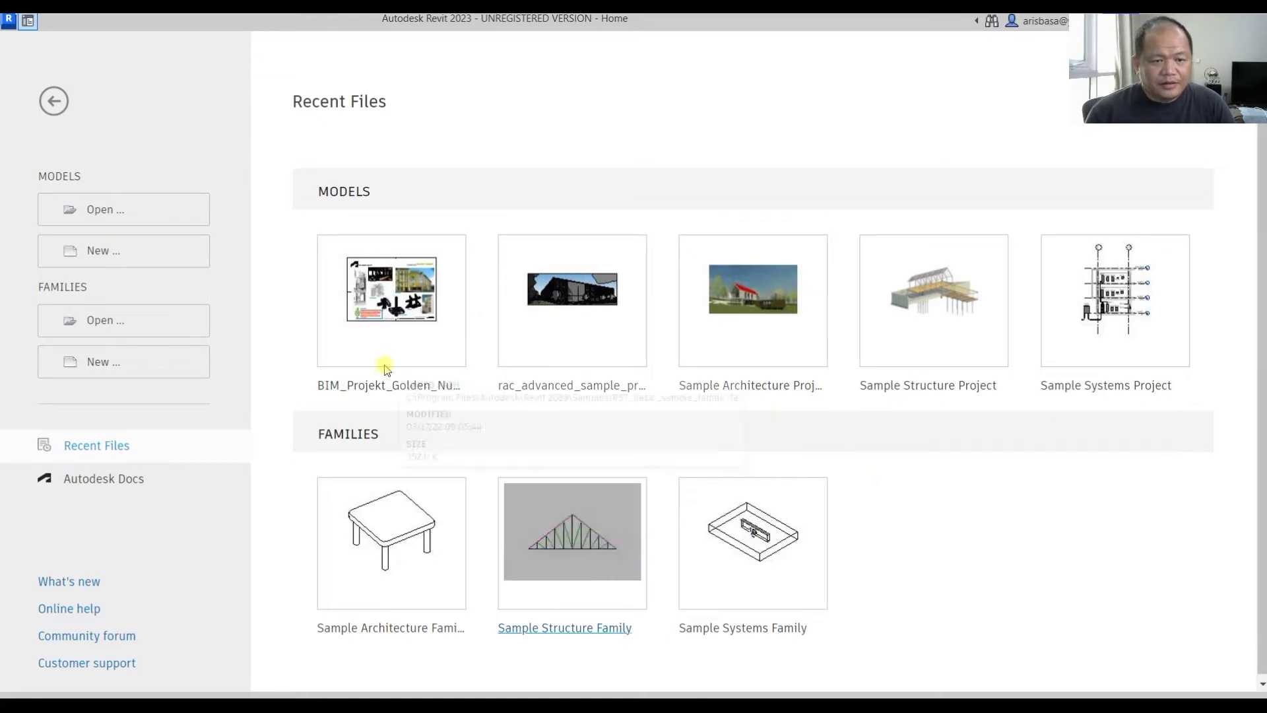
click(141, 257)
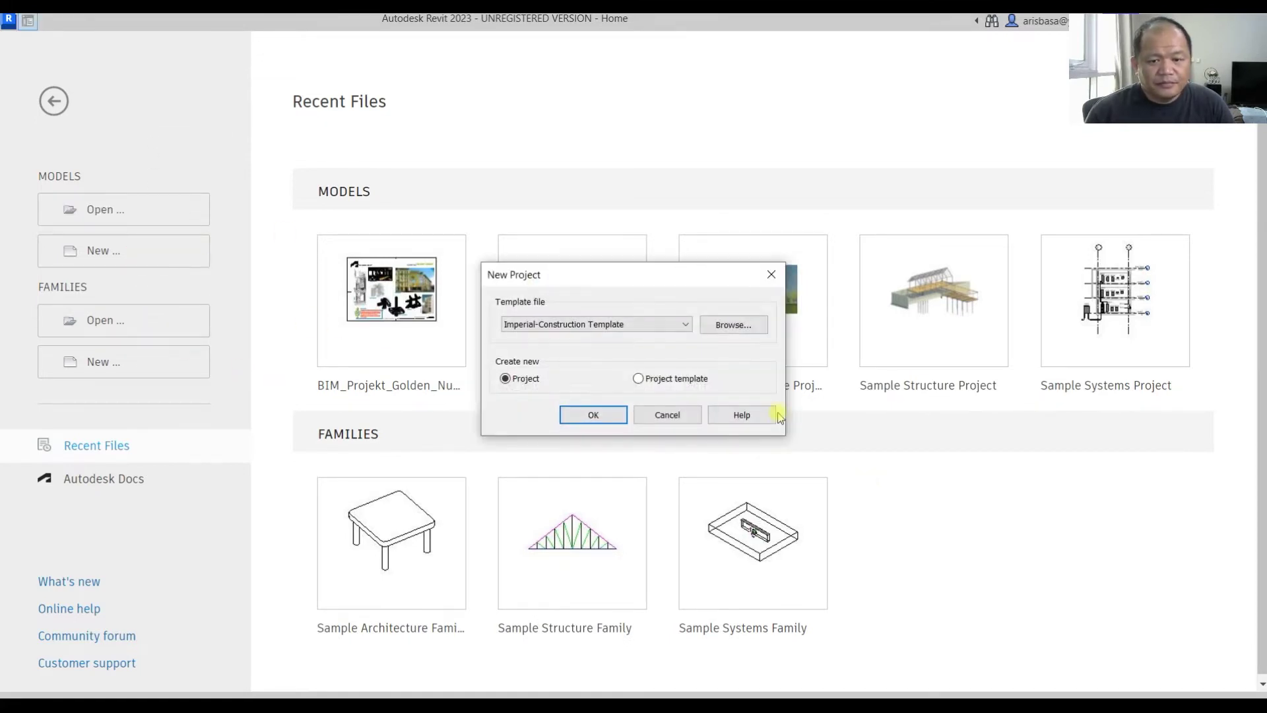
click(667, 415)
- Open the sample project BIM_Projekt_Golden_Nugget-Architektur_und_Ingenieurbau from the Samples folder and dismiss the trial offer
click(117, 213)
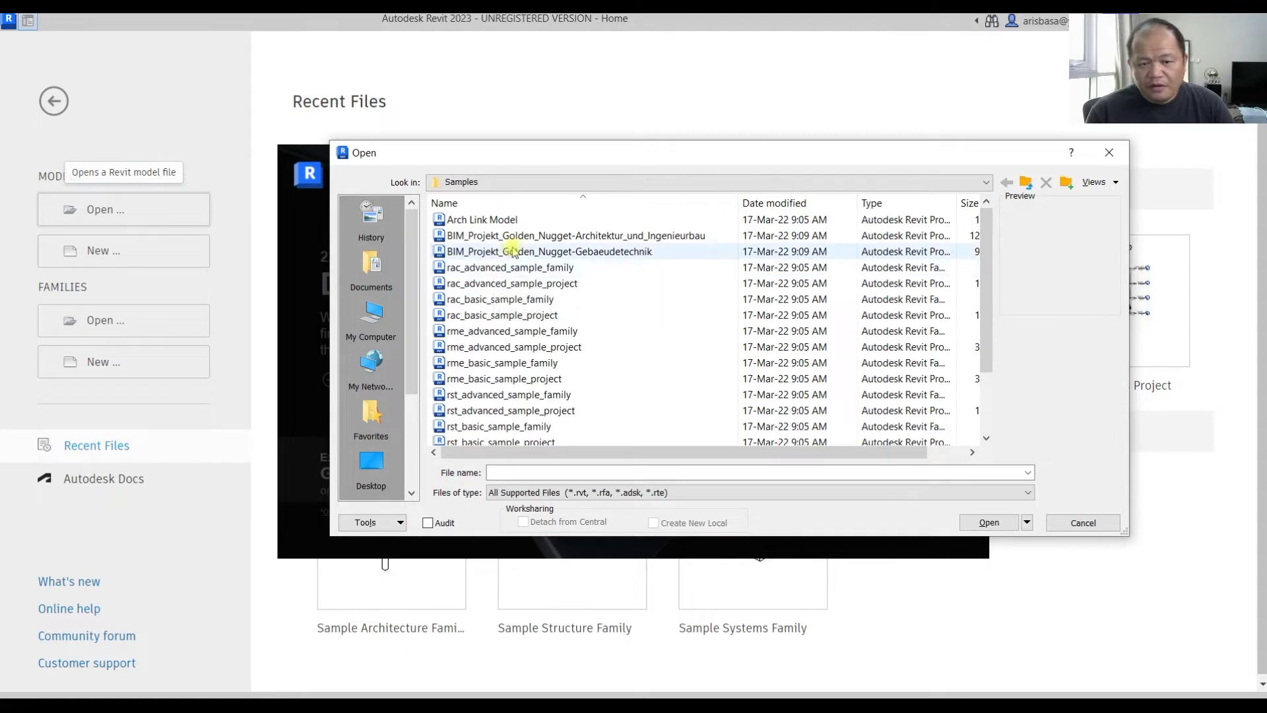
click(550, 236)
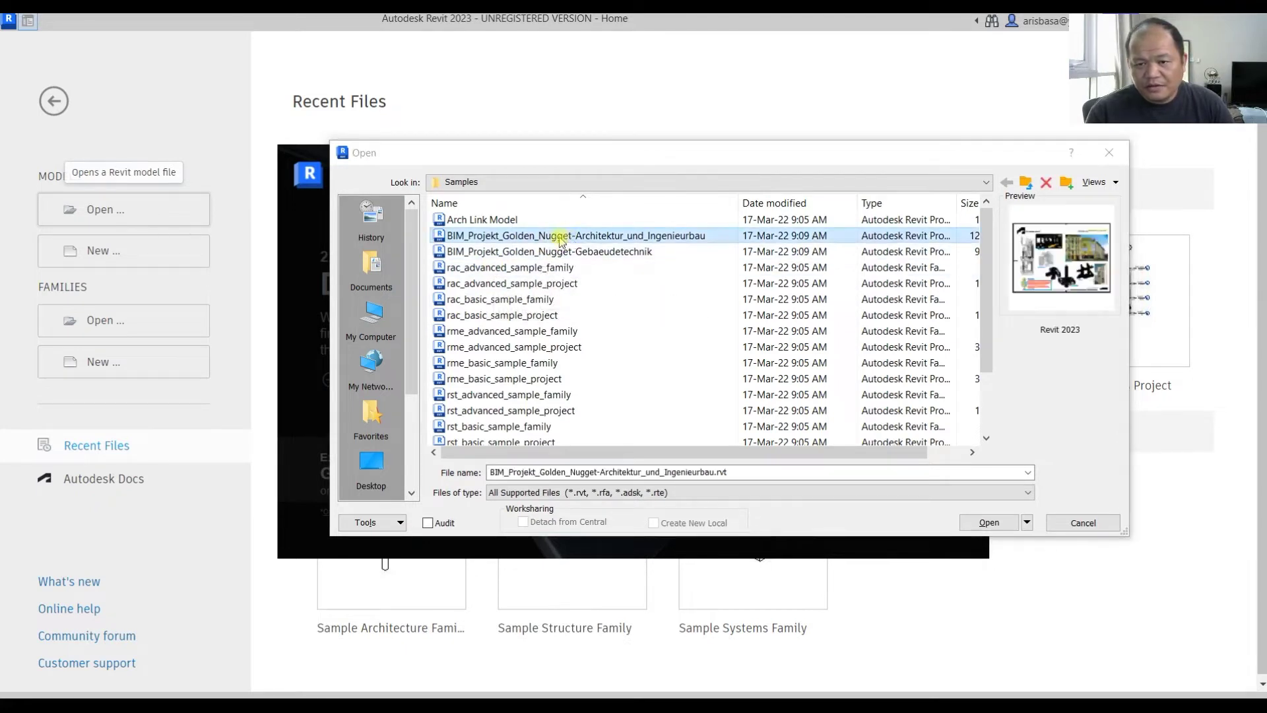
click(548, 254)
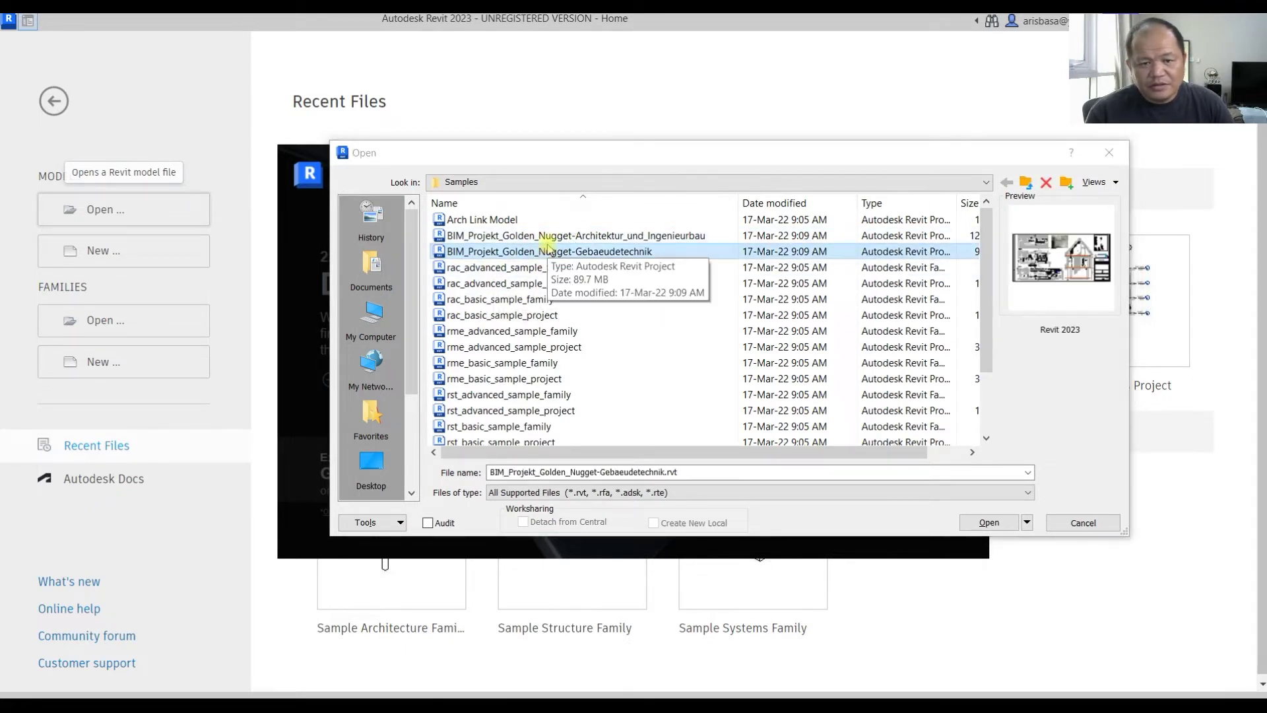
click(552, 236)
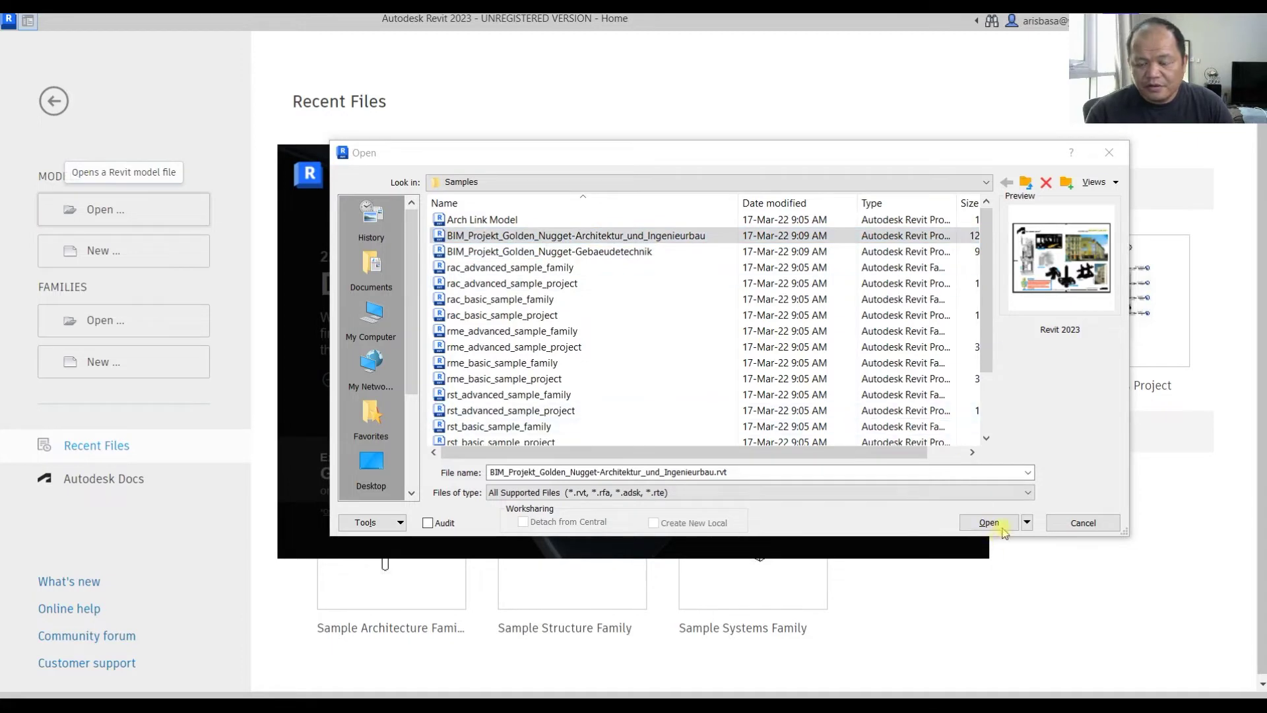
click(990, 522)
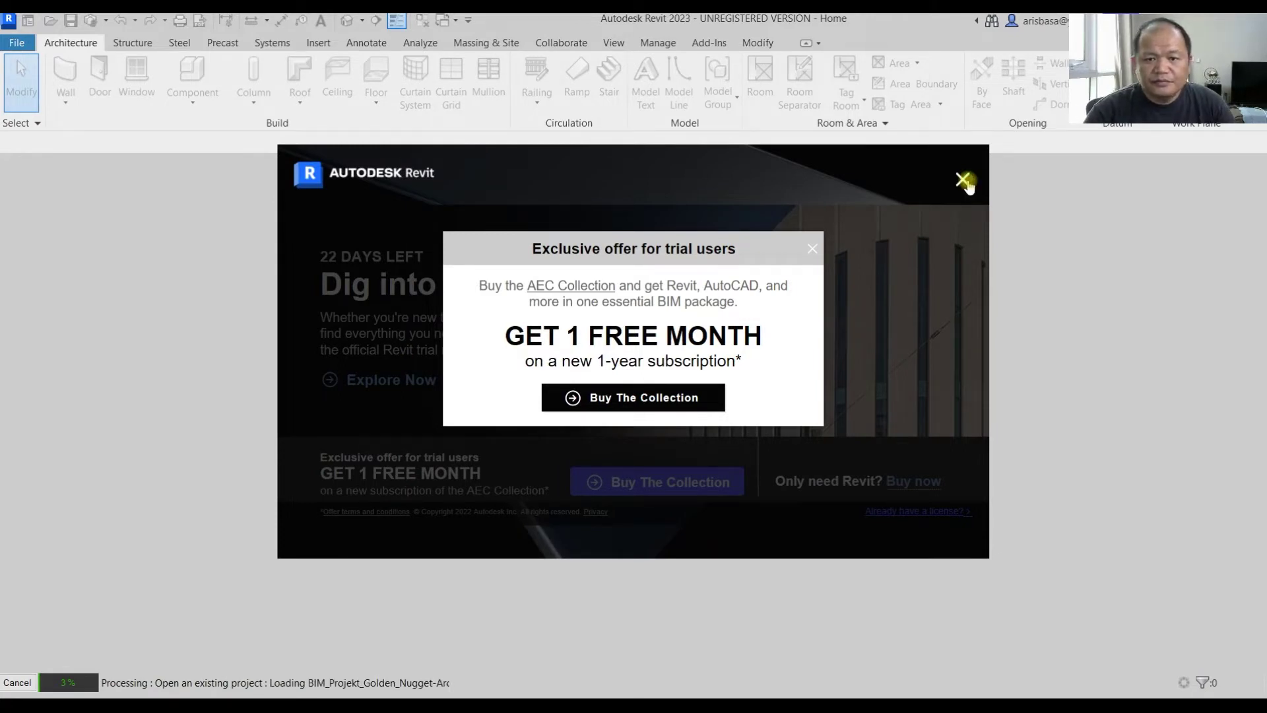
click(964, 181)
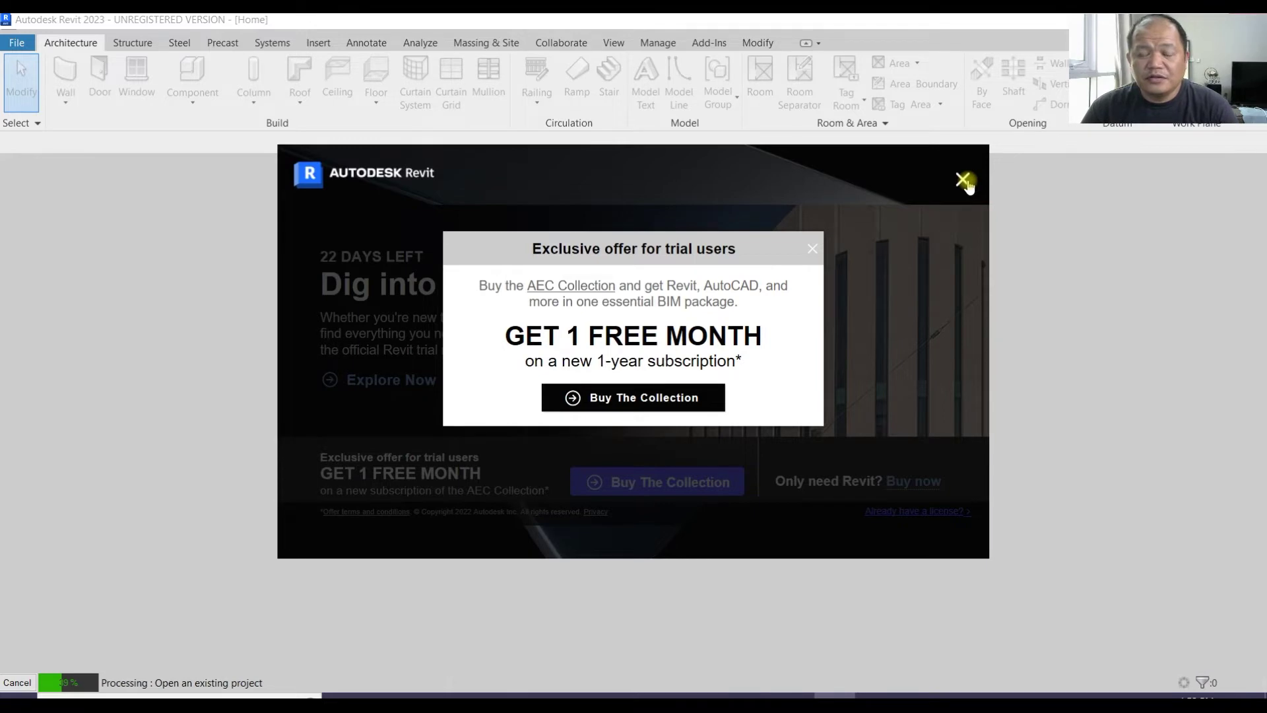
click(965, 182)
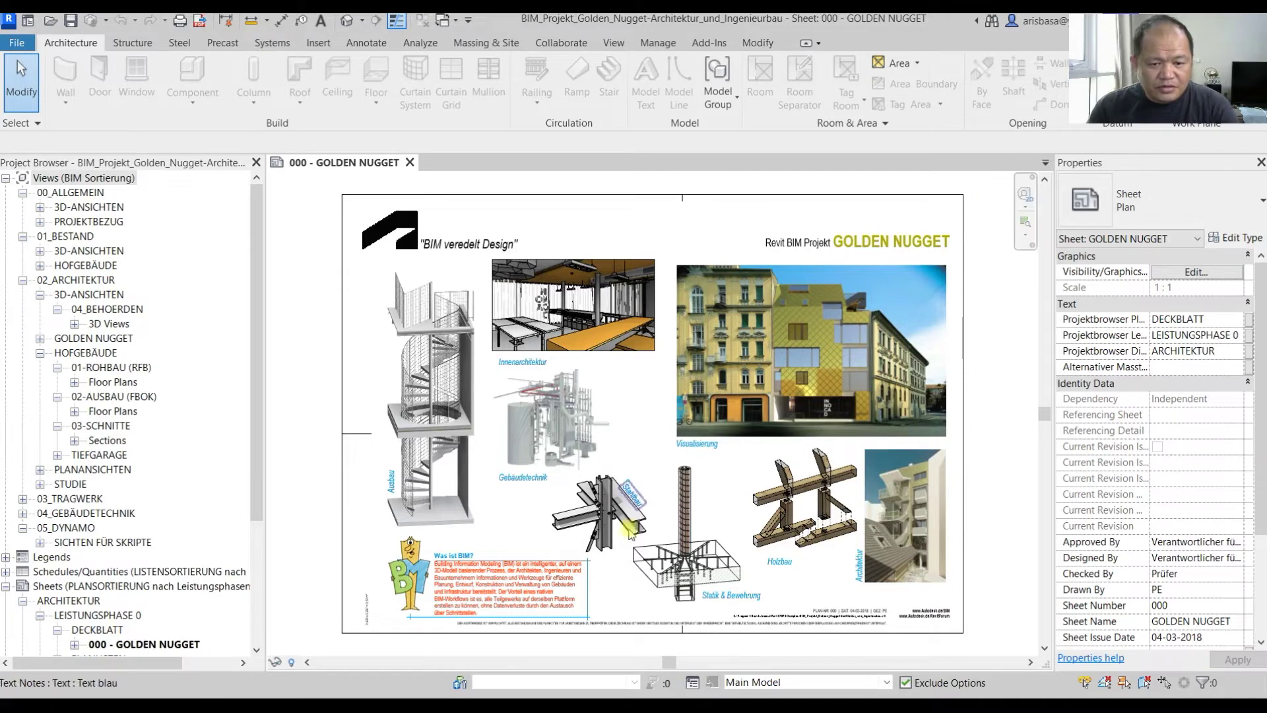
- Examine the views, images and text notes placed on the sheet 000 - GOLDEN NUGGET
middle_drag(851, 543, 763, 413)
scroll(759, 486, up, 6)
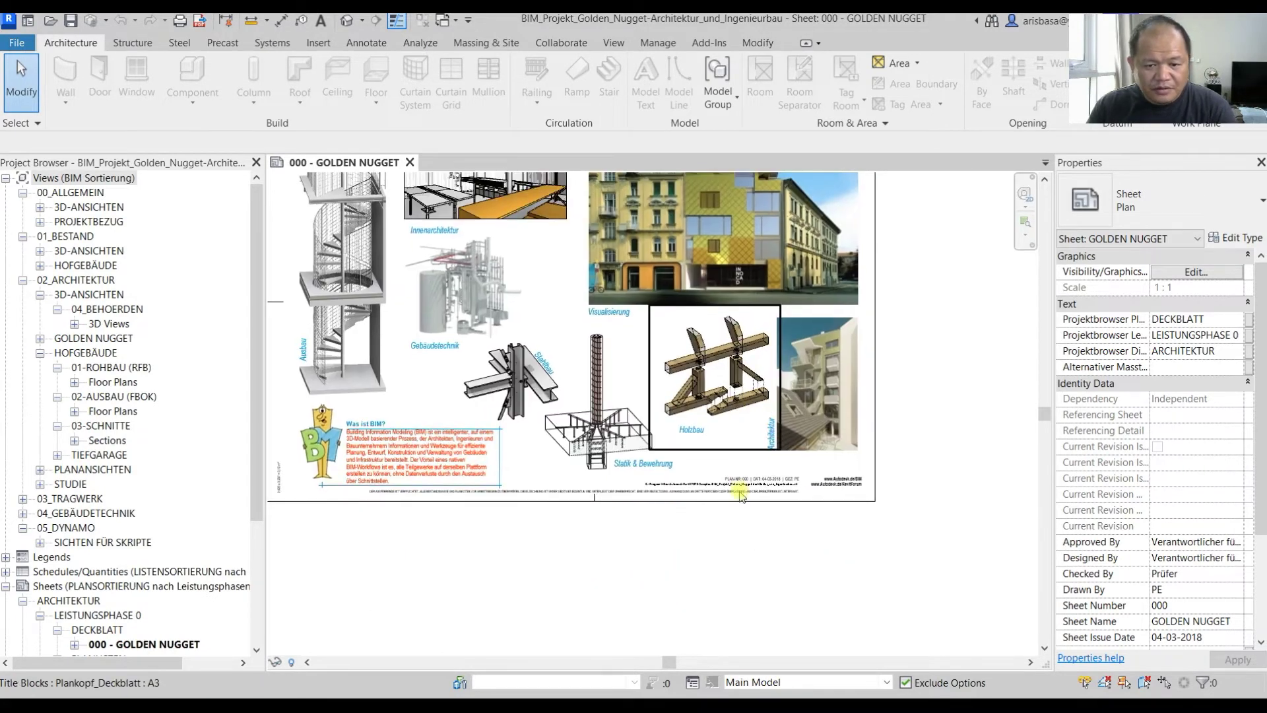
middle_drag(786, 513, 883, 541)
scroll(869, 560, down, 4)
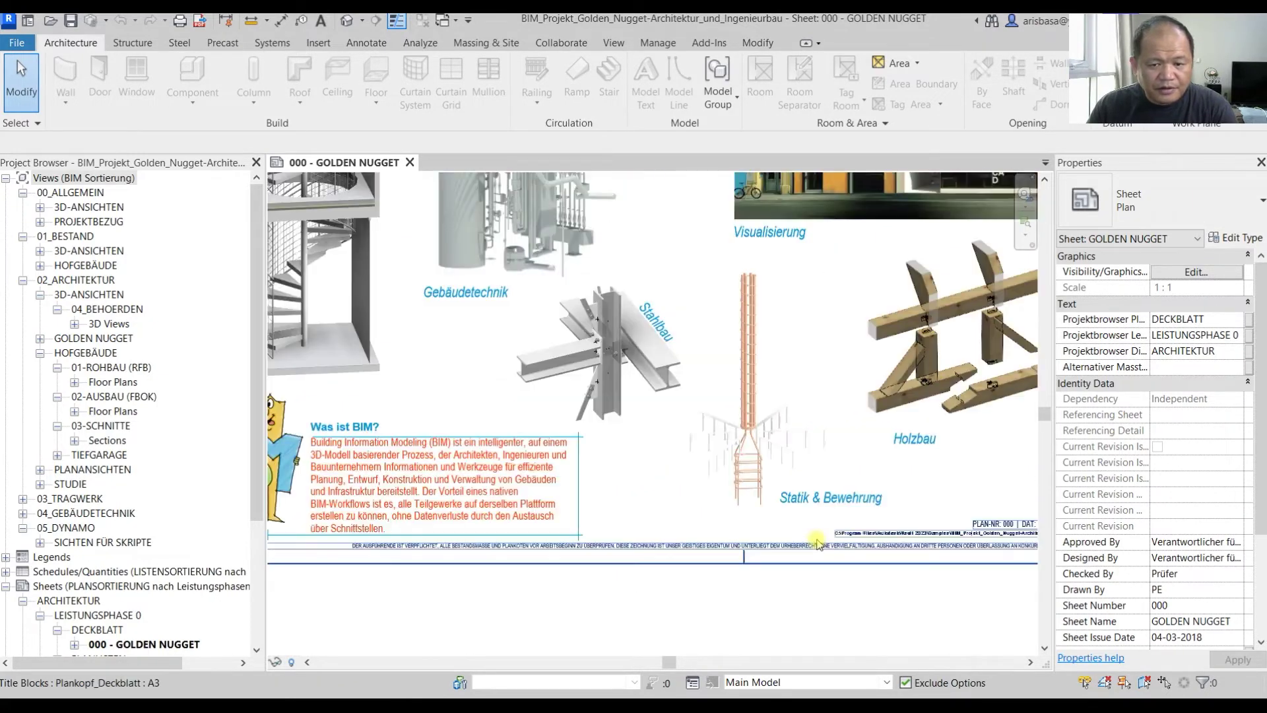
scroll(786, 581, down, 3)
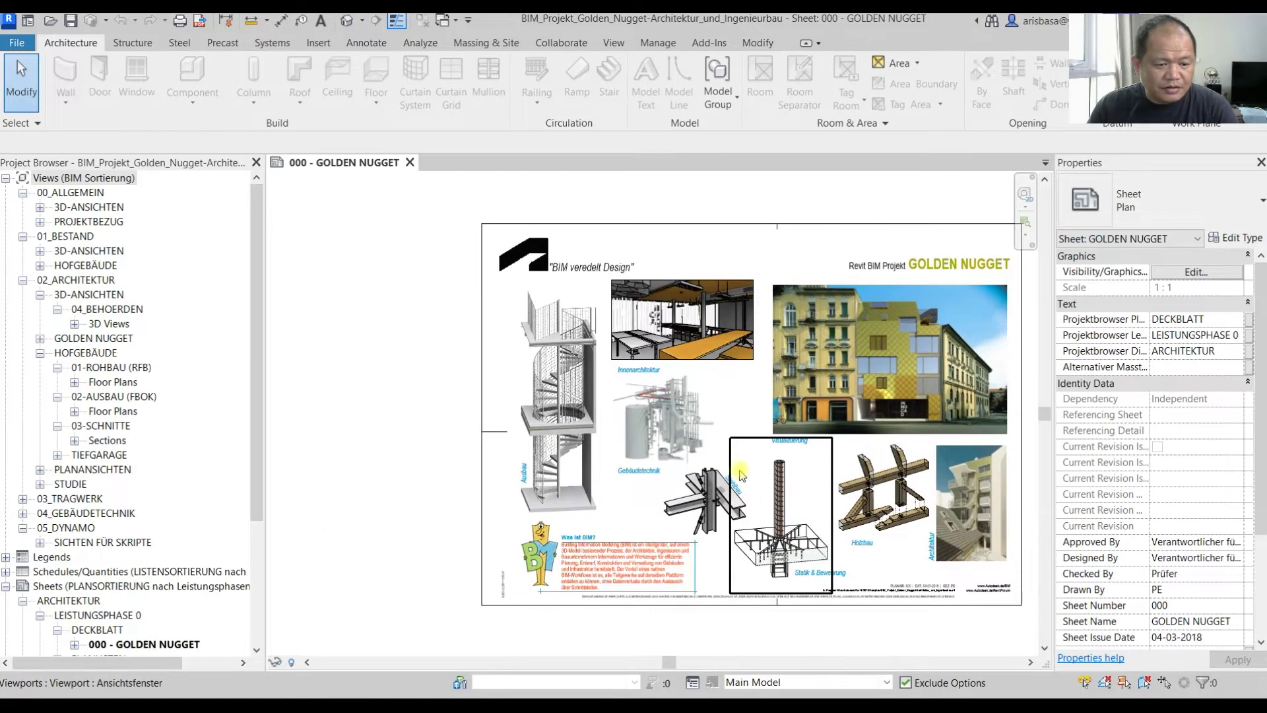
middle_drag(719, 417, 661, 404)
scroll(897, 414, up, 1)
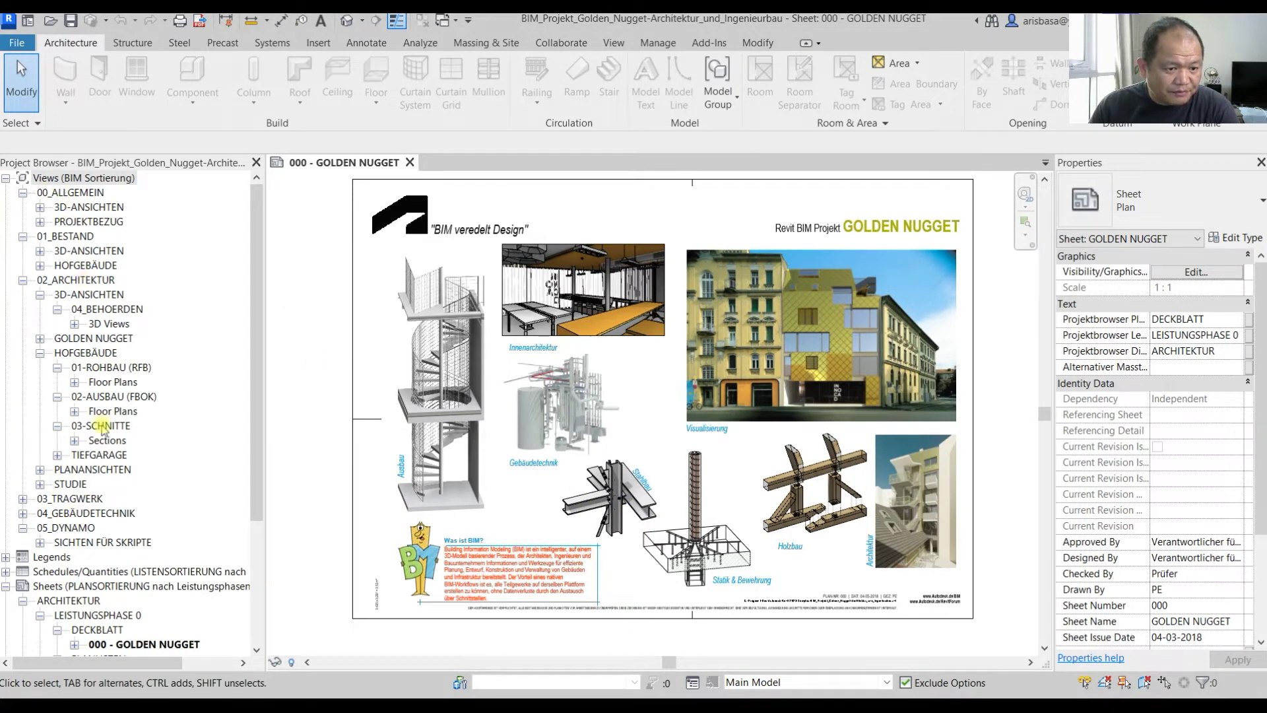
- Open the floor plan HG_Technik_Bodenplatte OK under HOFGEBÄUDE, 01-ROHBAU (RFB)
drag(257, 248, 258, 192)
click(84, 178)
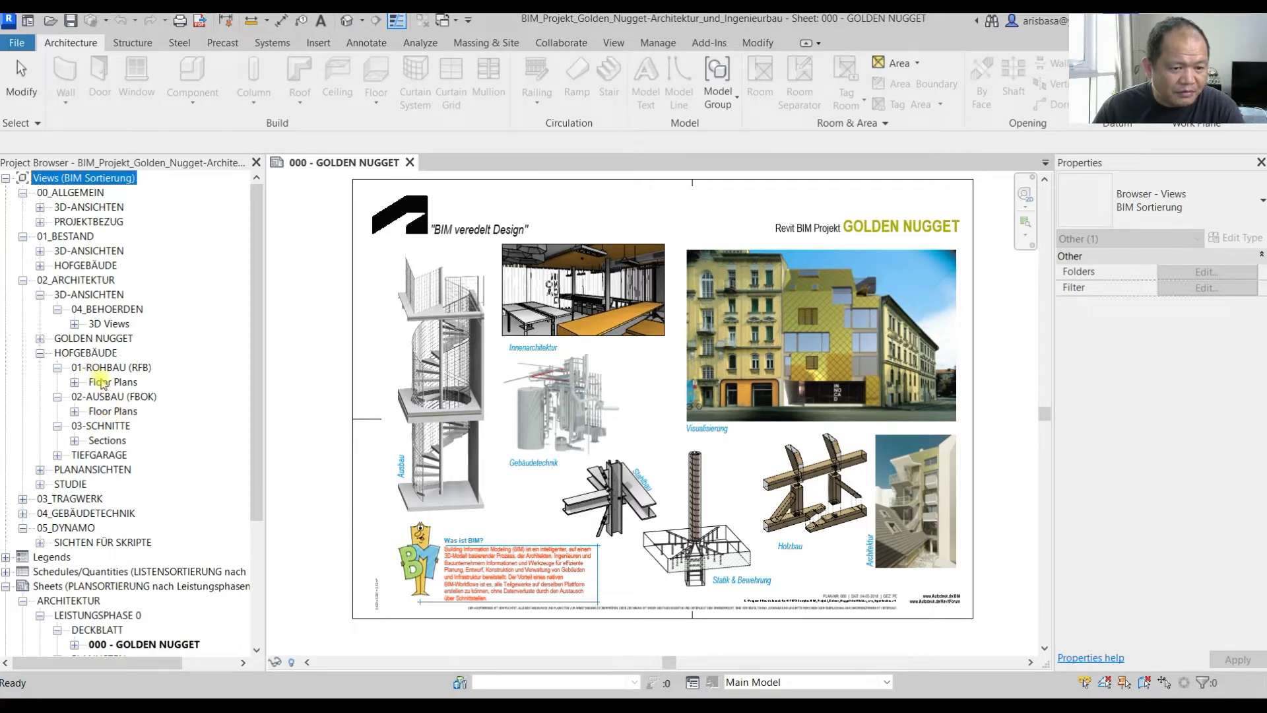
double_click(108, 383)
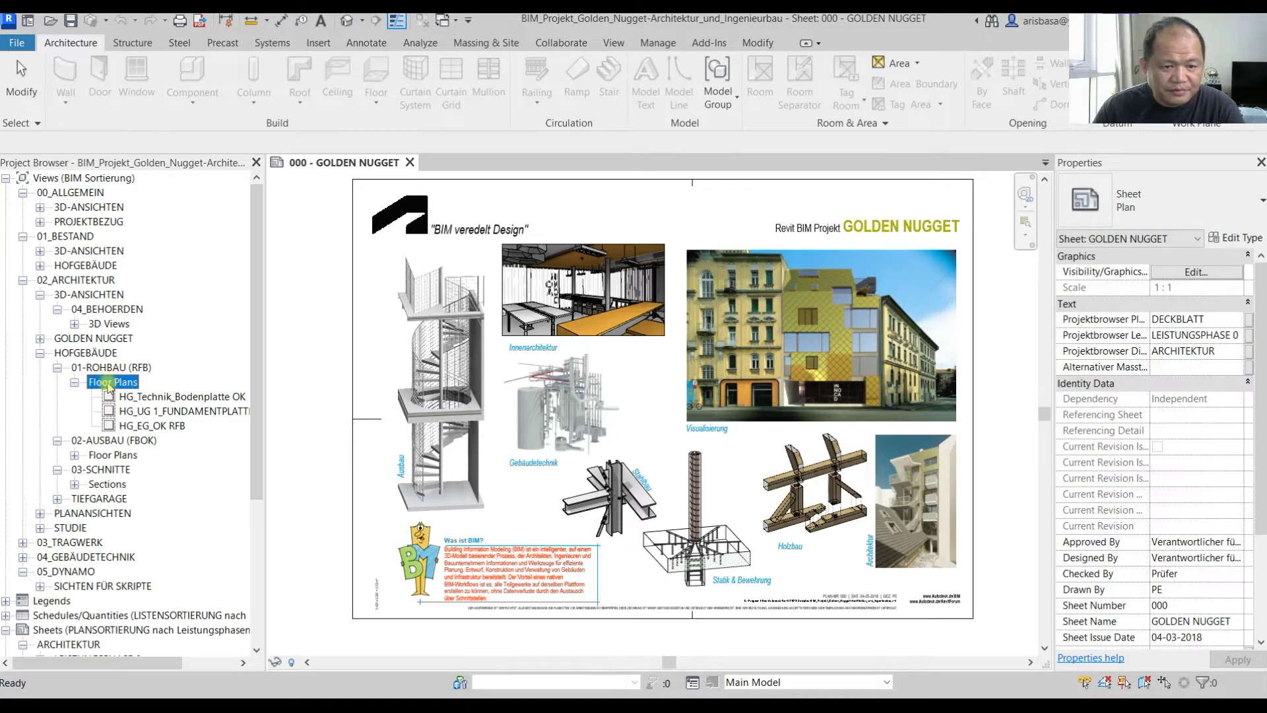
click(168, 398)
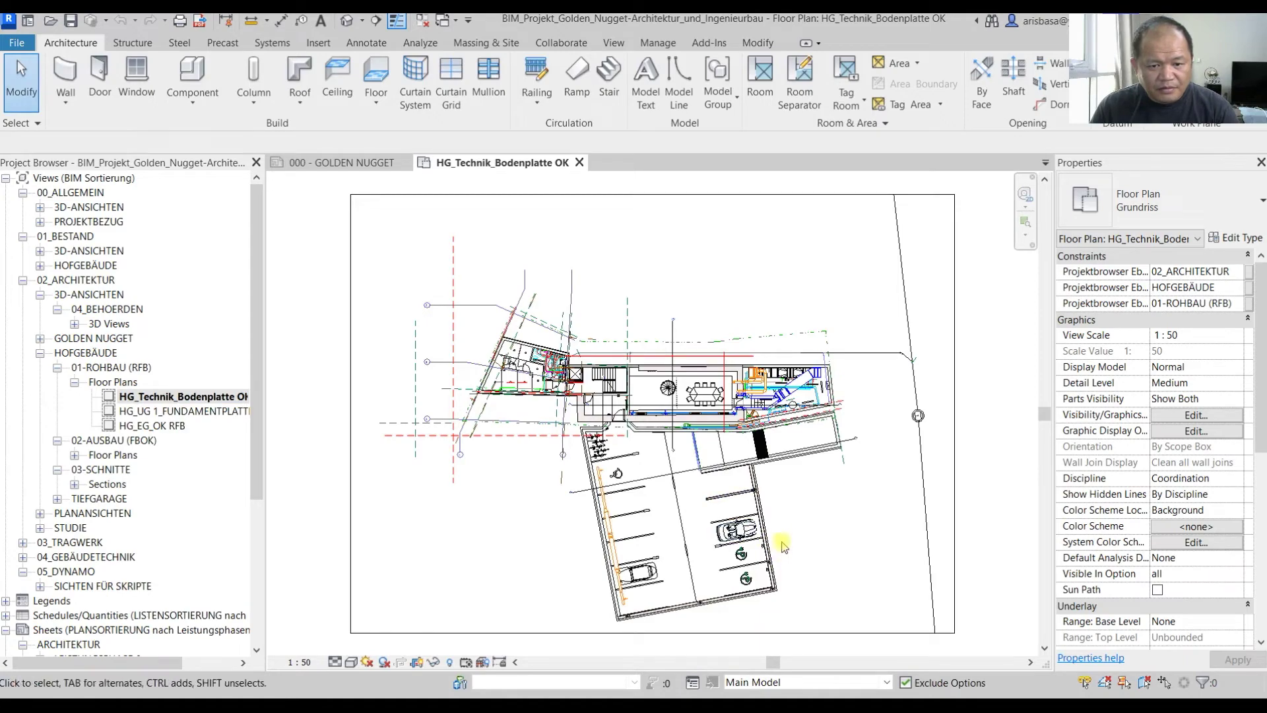
- Examine the HG_Technik_Bodenplatte OK plan around the lift shaft, stairs, meeting room and parking area
middle_drag(783, 538, 778, 505)
scroll(563, 348, up, 5)
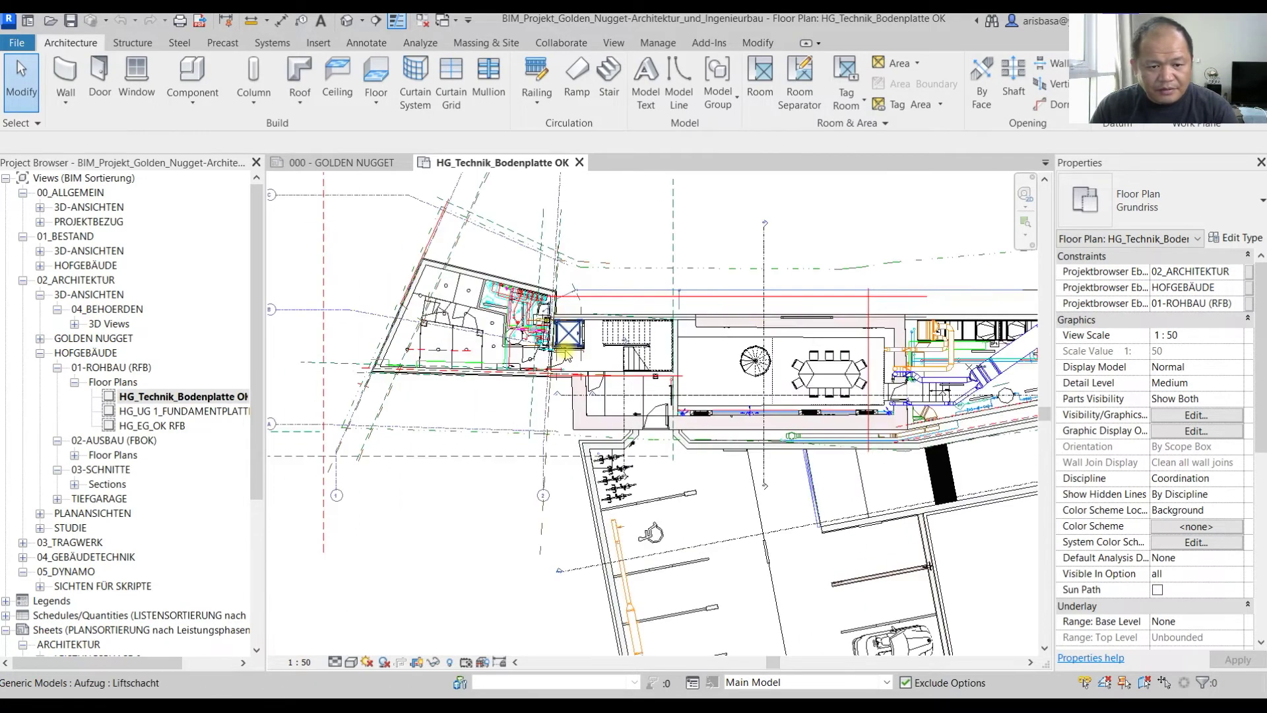
middle_drag(505, 458, 385, 384)
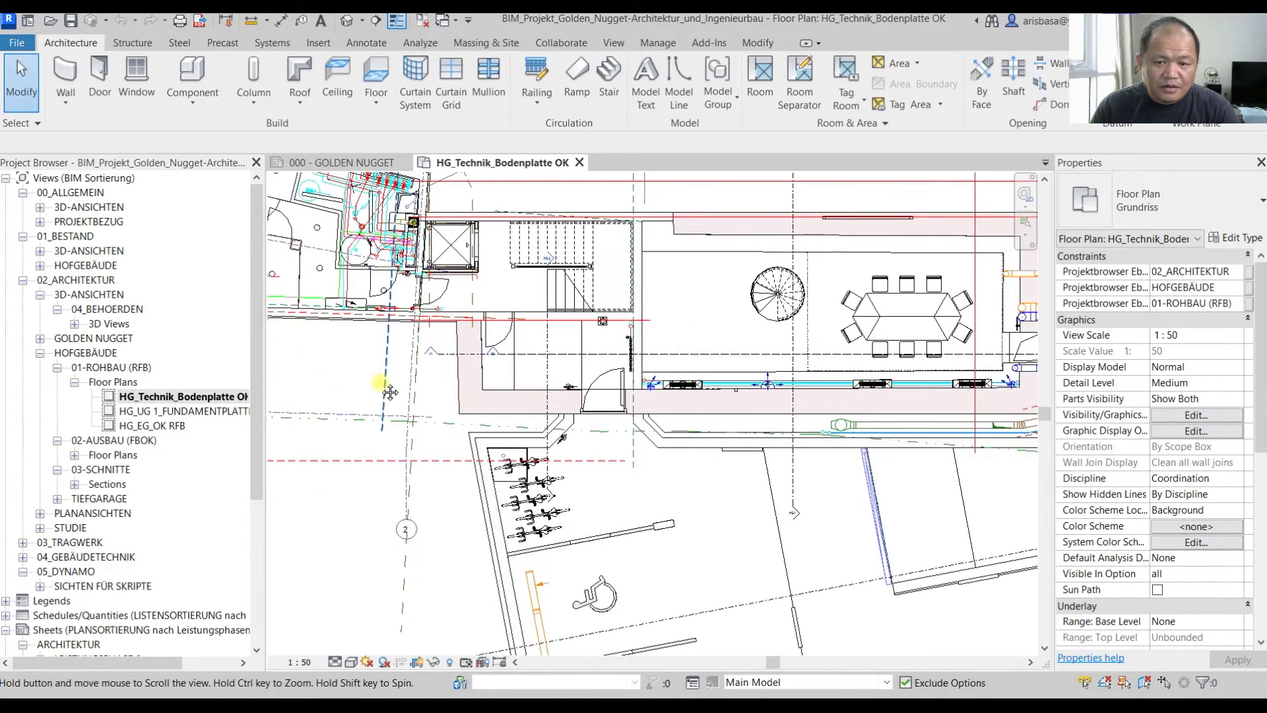
scroll(589, 484, down, 2)
middle_drag(494, 526, 489, 387)
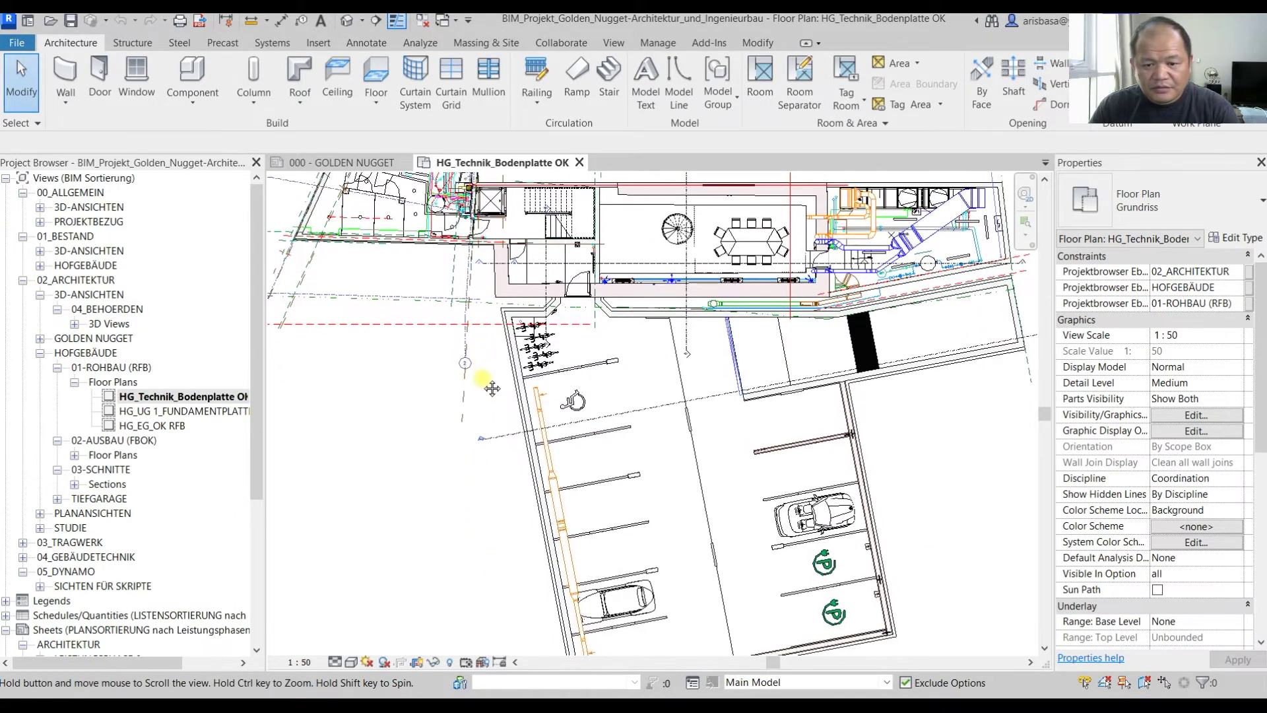
scroll(485, 386, down, 1)
middle_drag(495, 443, 515, 512)
middle_drag(707, 539, 731, 452)
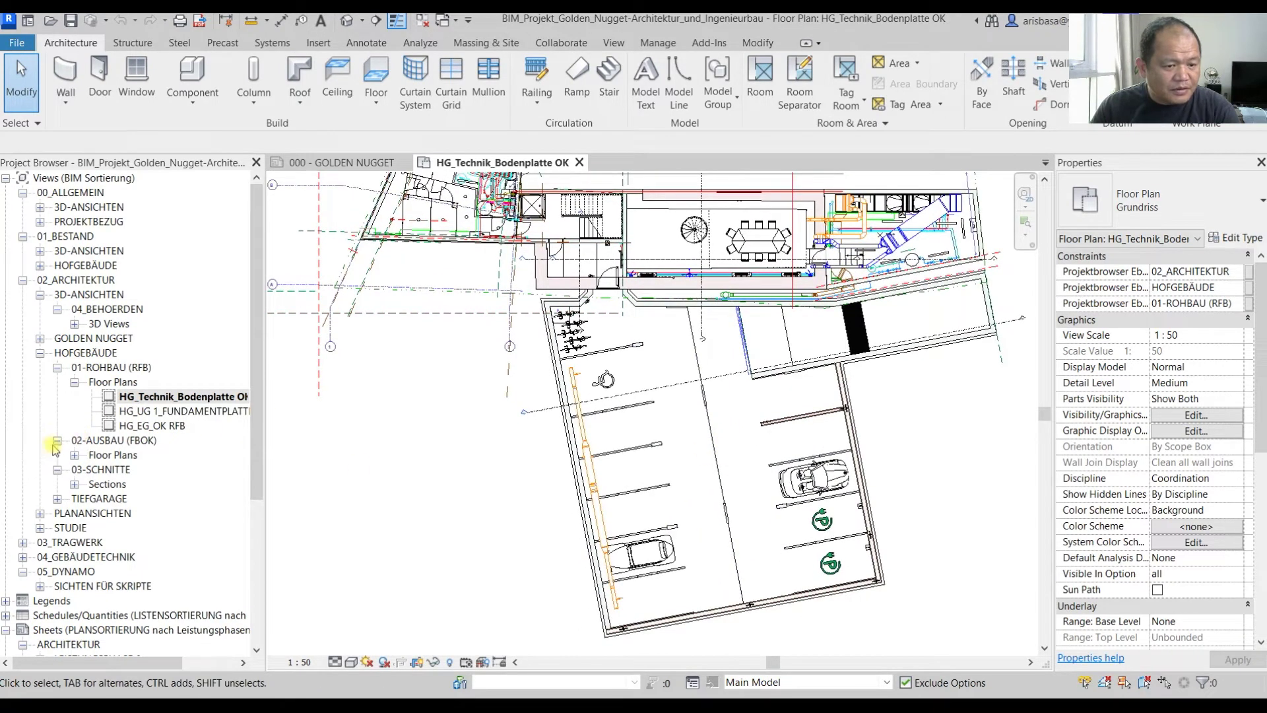
- Open the floor plan HG_UG 1_OK FFB under 02-AUSBAU (FBOK)
click(75, 455)
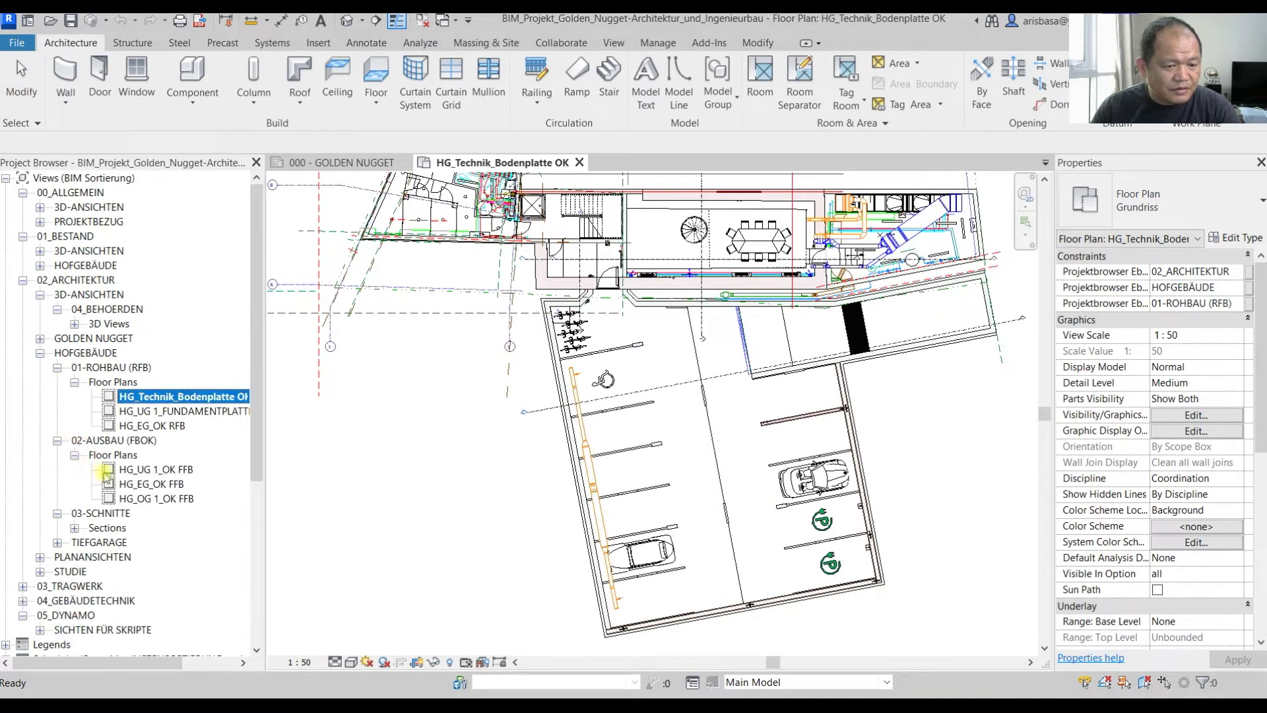
click(163, 470)
double_click(162, 470)
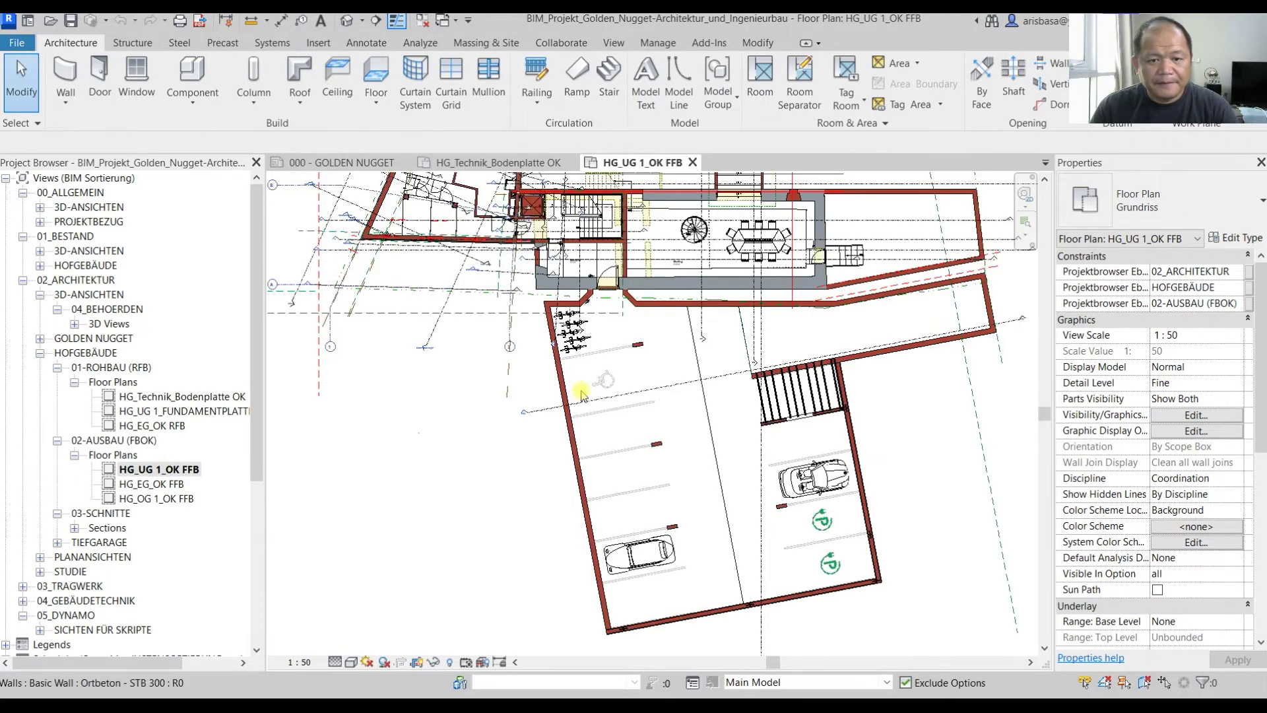
- Examine the HG_UG 1_OK FFB plan's walls, spiral stair, meeting room and parking area
middle_drag(528, 403, 561, 503)
scroll(560, 503, down, 1)
scroll(664, 407, down, 4)
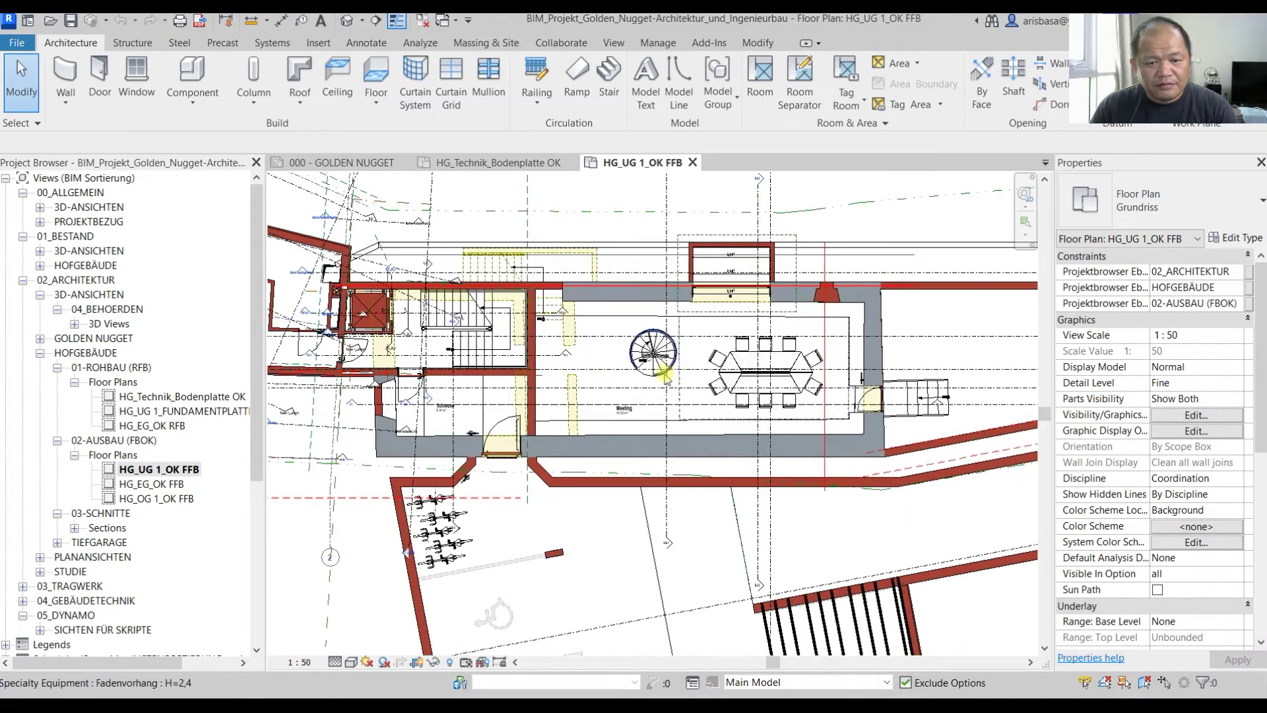
middle_drag(654, 428, 664, 371)
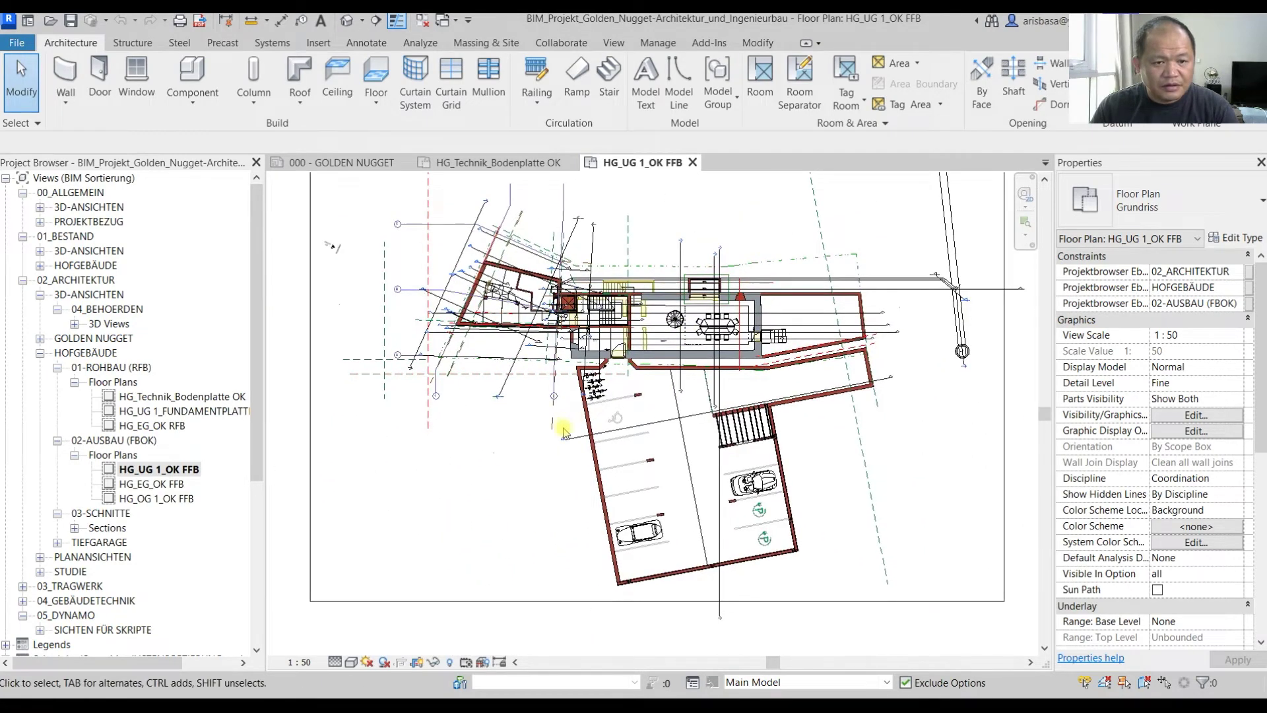
middle_drag(518, 456, 514, 473)
middle_drag(591, 469, 600, 507)
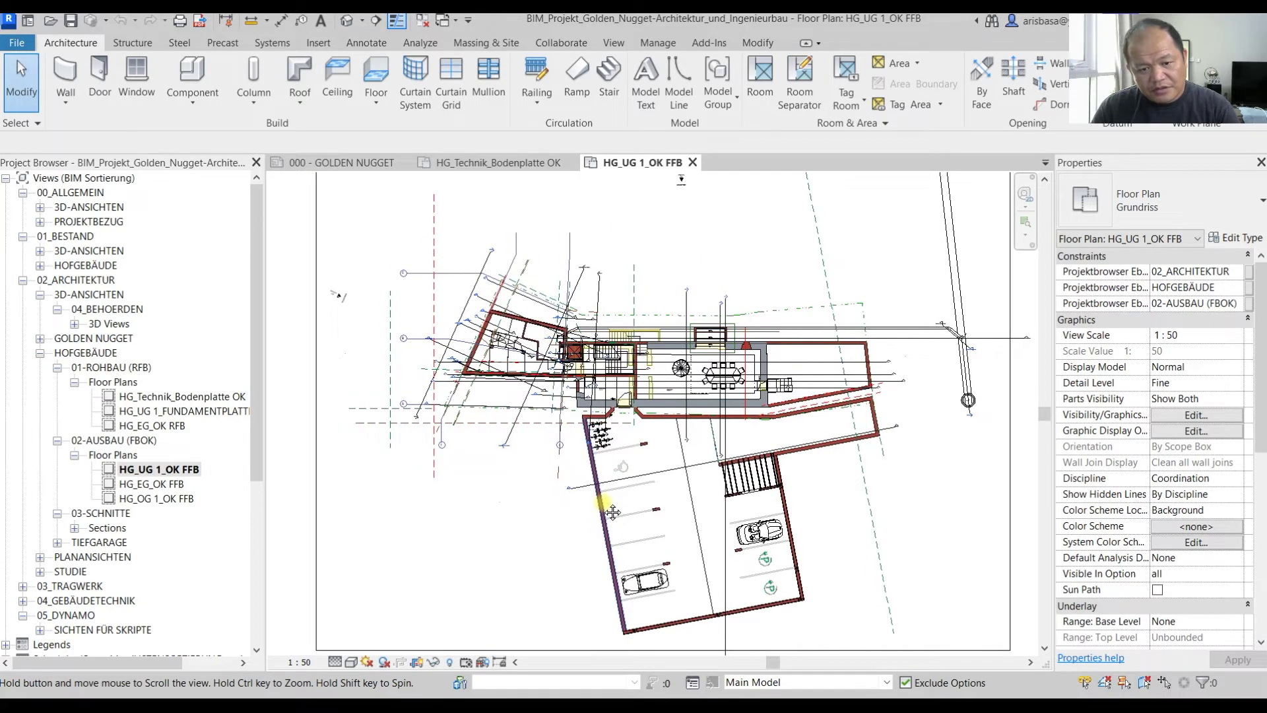
scroll(665, 518, up, 3)
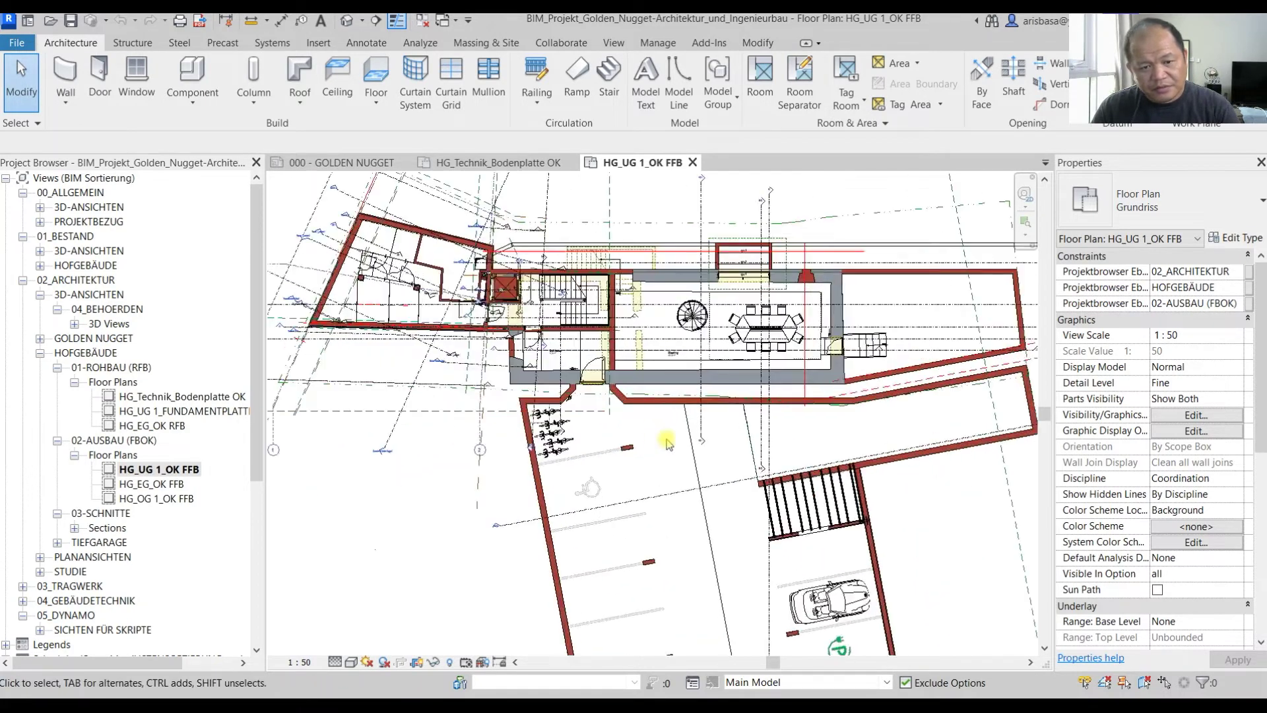
- Open the default 3D view of the project
click(346, 21)
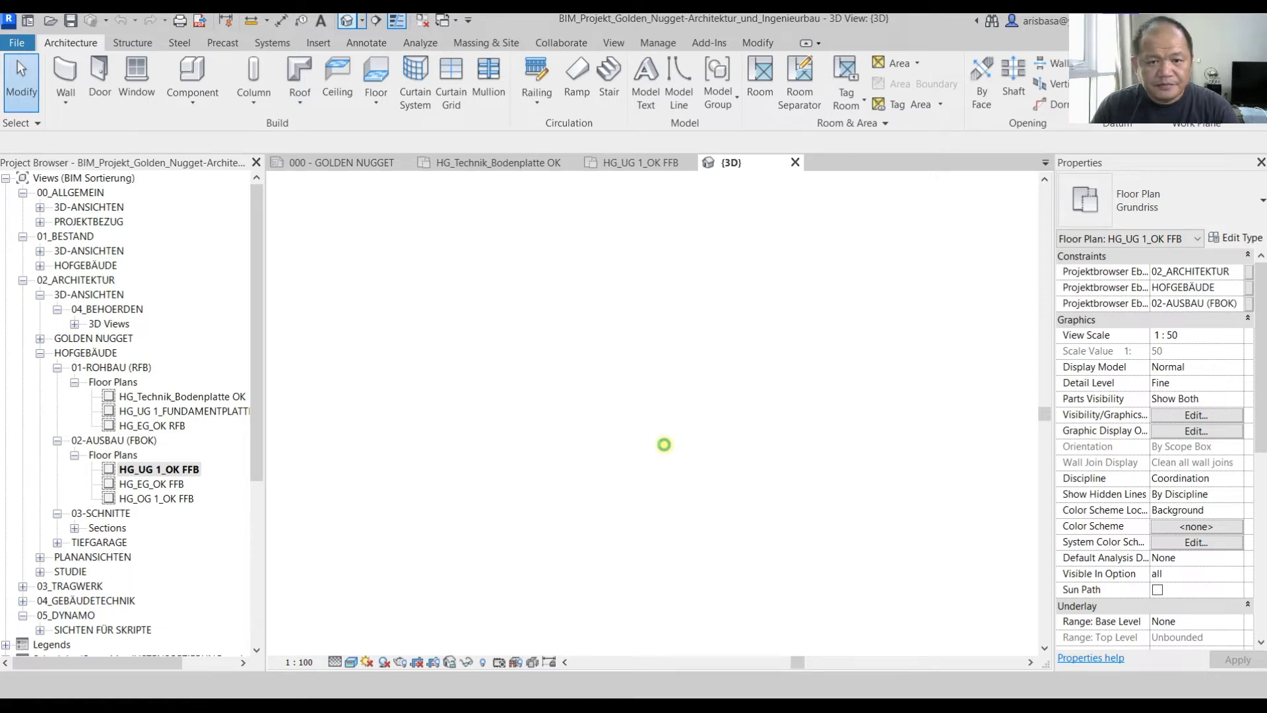
- Examine the Golden Nugget building in 3D from all sides, including the tower, pitched-roof house and parking deck
scroll(677, 464, up, 3)
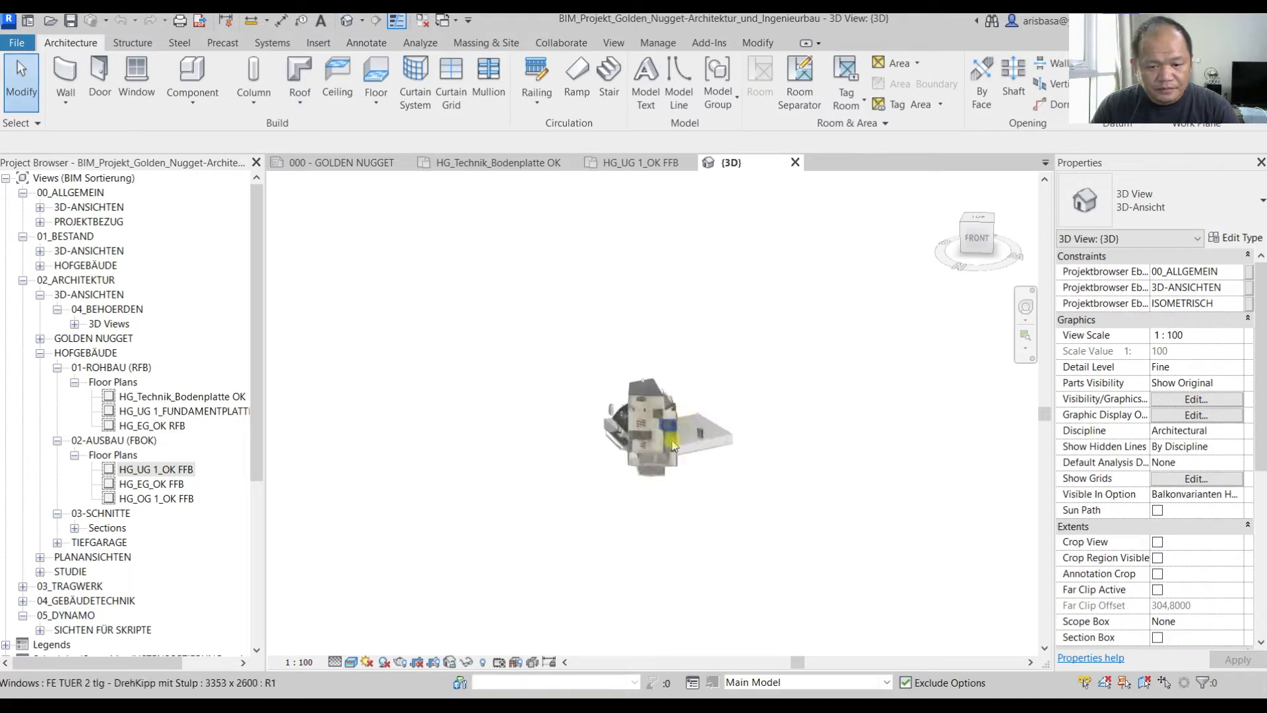
scroll(678, 464, up, 5)
shift+middle_drag(729, 517, 871, 509)
scroll(648, 578, down, 5)
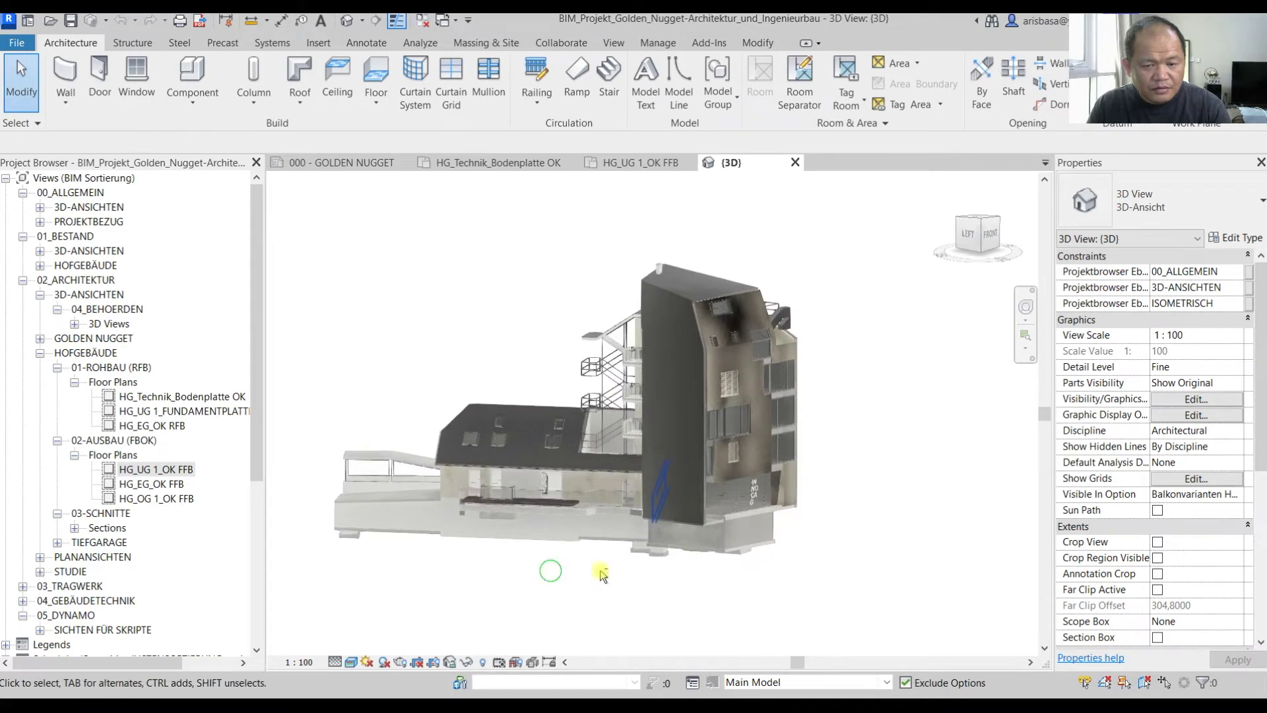
shift+middle_drag(601, 573, 806, 586)
scroll(553, 495, up, 5)
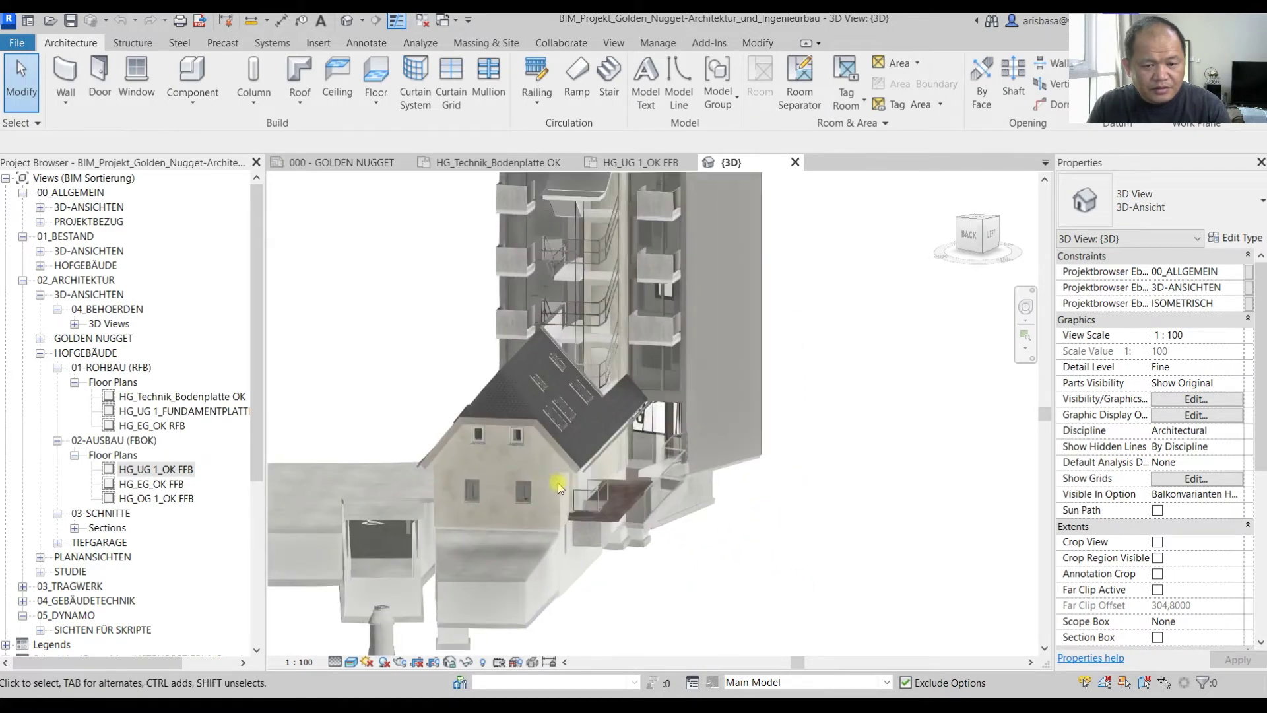
scroll(647, 584, down, 2)
shift+middle_drag(687, 588, 690, 521)
scroll(690, 521, down, 3)
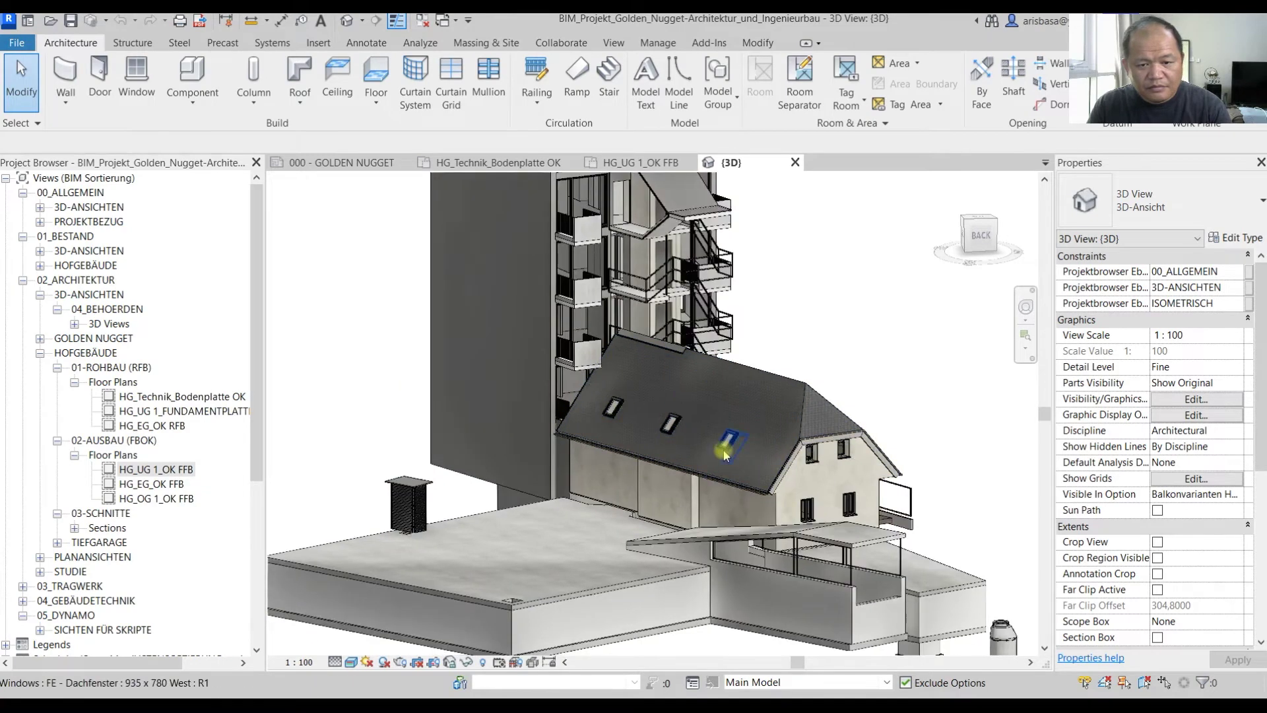
shift+middle_drag(729, 502, 635, 515)
middle_drag(728, 507, 656, 395)
shift+middle_drag(815, 488, 769, 339)
middle_drag(853, 548, 957, 512)
scroll(825, 584, down, 2)
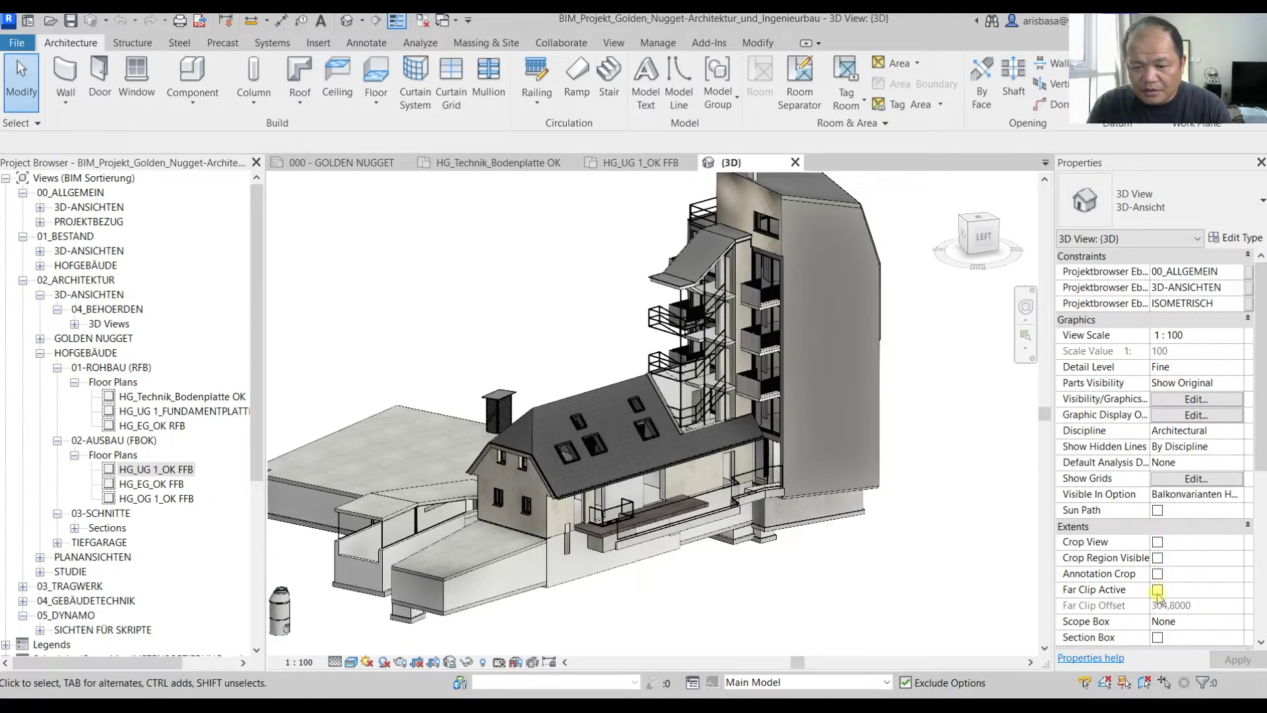
- Turn on the section box for the 3D view and bring its outline into sight around the building
click(1158, 643)
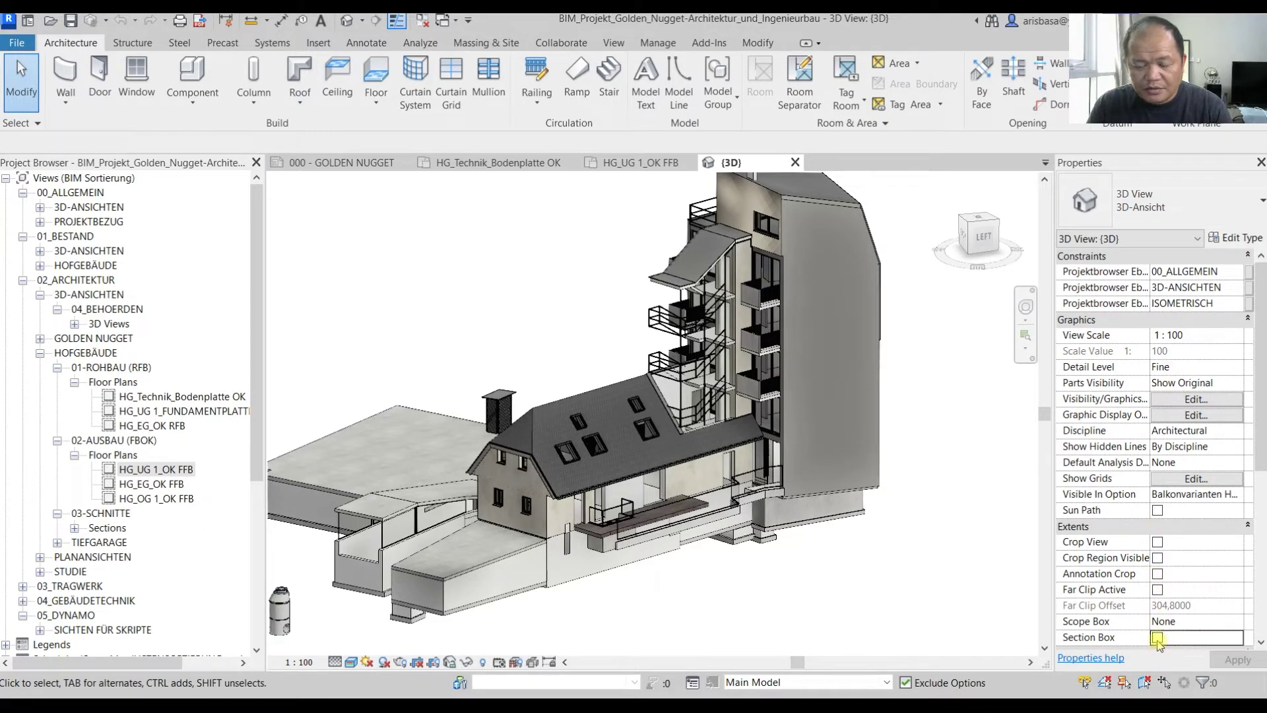
click(1157, 638)
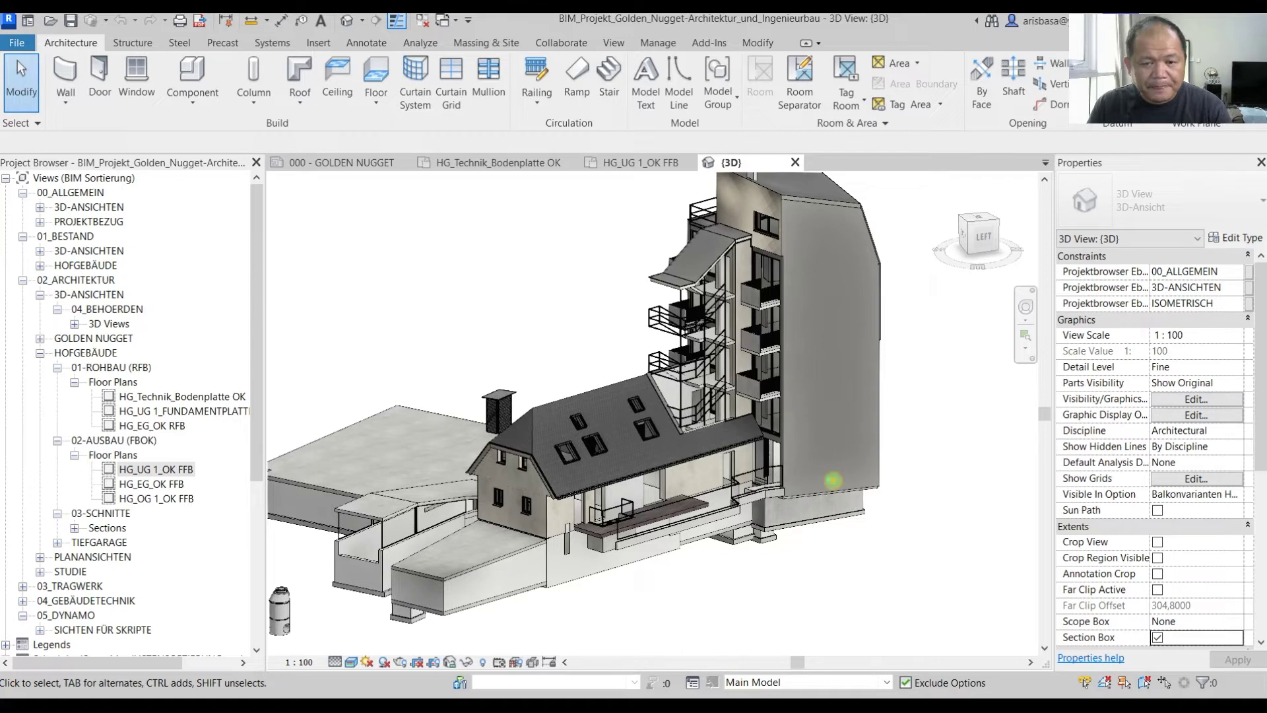
scroll(847, 480, down, 5)
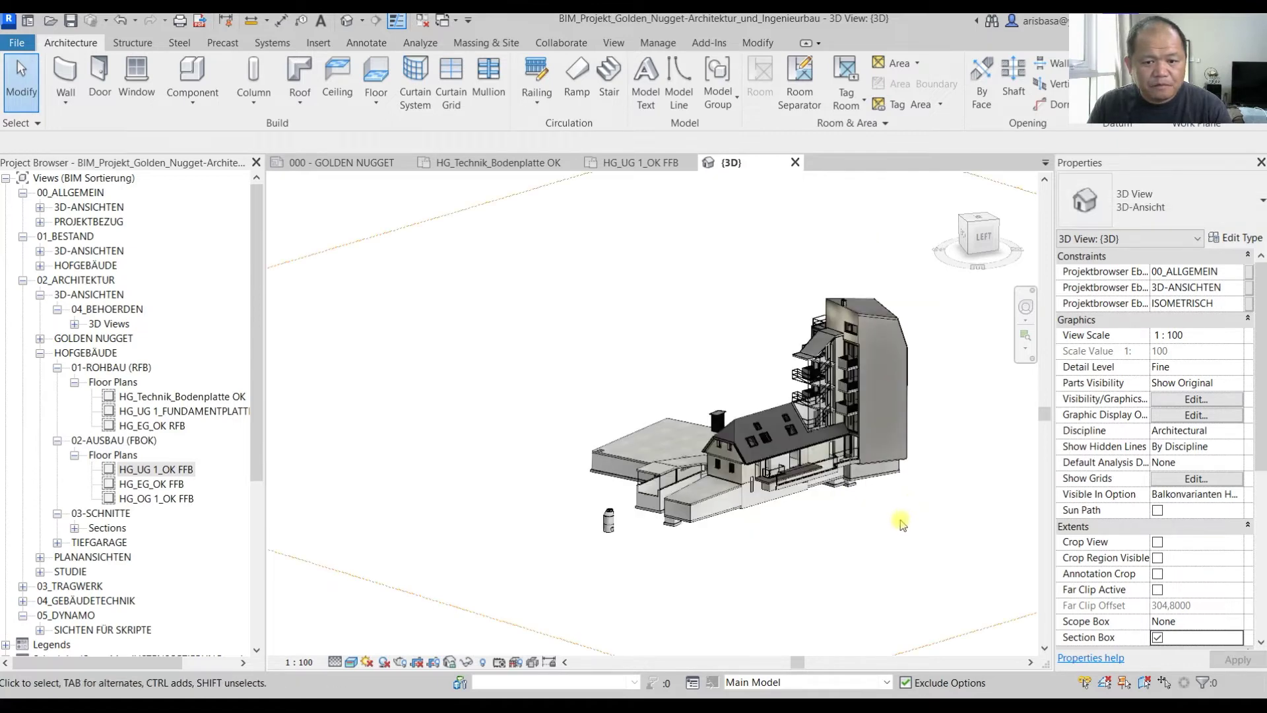
middle_drag(891, 543, 623, 528)
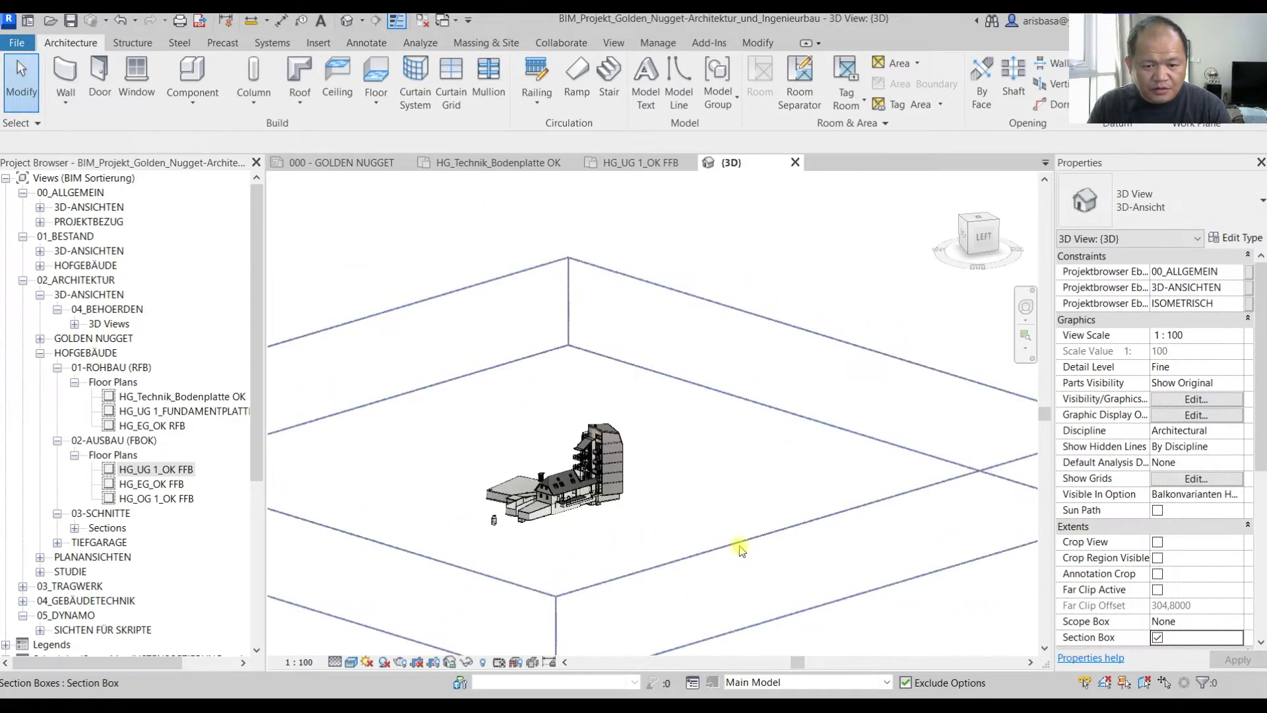
- Select the section box and move its left-side face inward until it cuts through the tower and exposes its floors
click(740, 547)
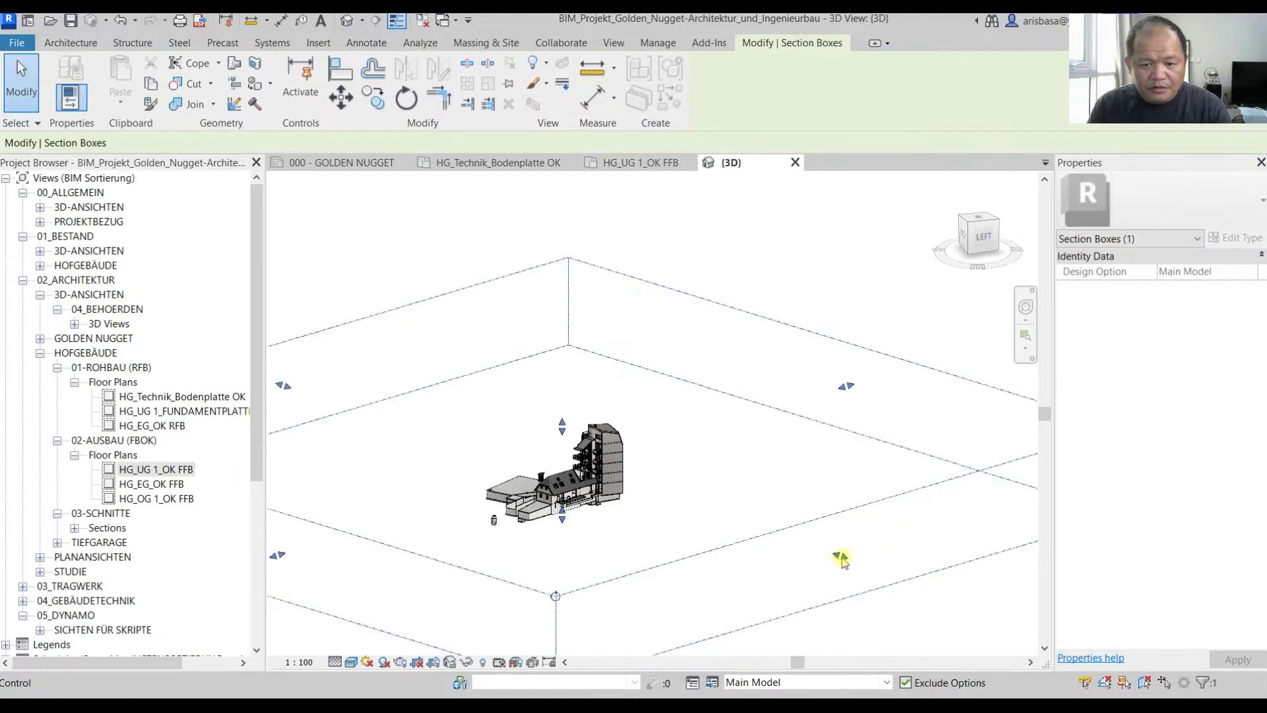
drag(839, 557, 728, 509)
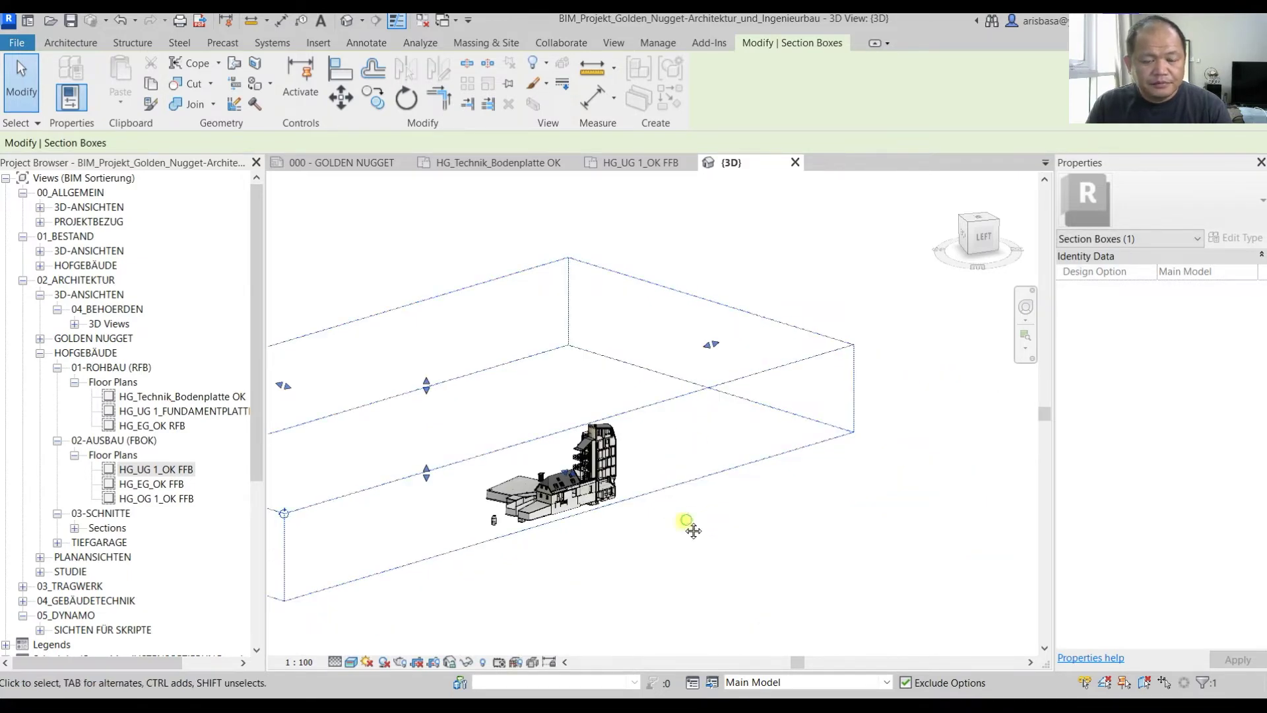
middle_drag(688, 521, 577, 555)
scroll(509, 537, up, 4)
middle_drag(656, 538, 516, 492)
scroll(682, 566, up, 5)
scroll(776, 466, down, 6)
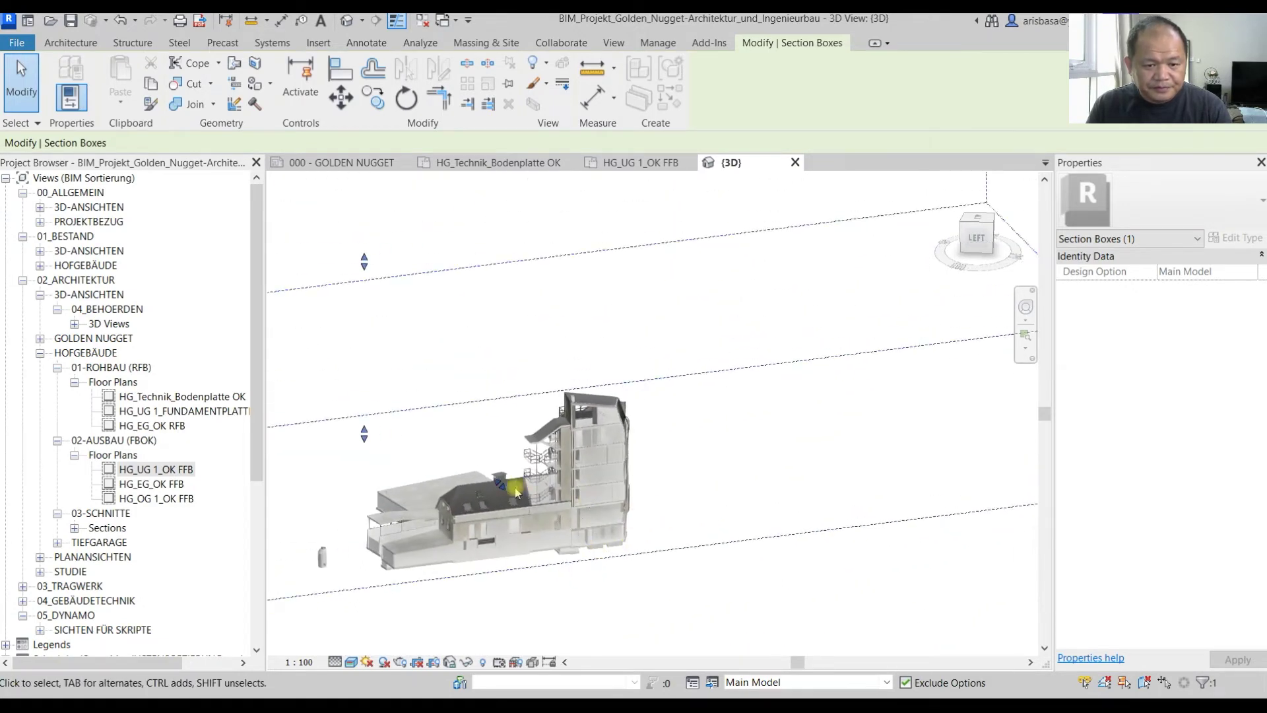
scroll(517, 492, up, 6)
middle_drag(482, 483, 484, 495)
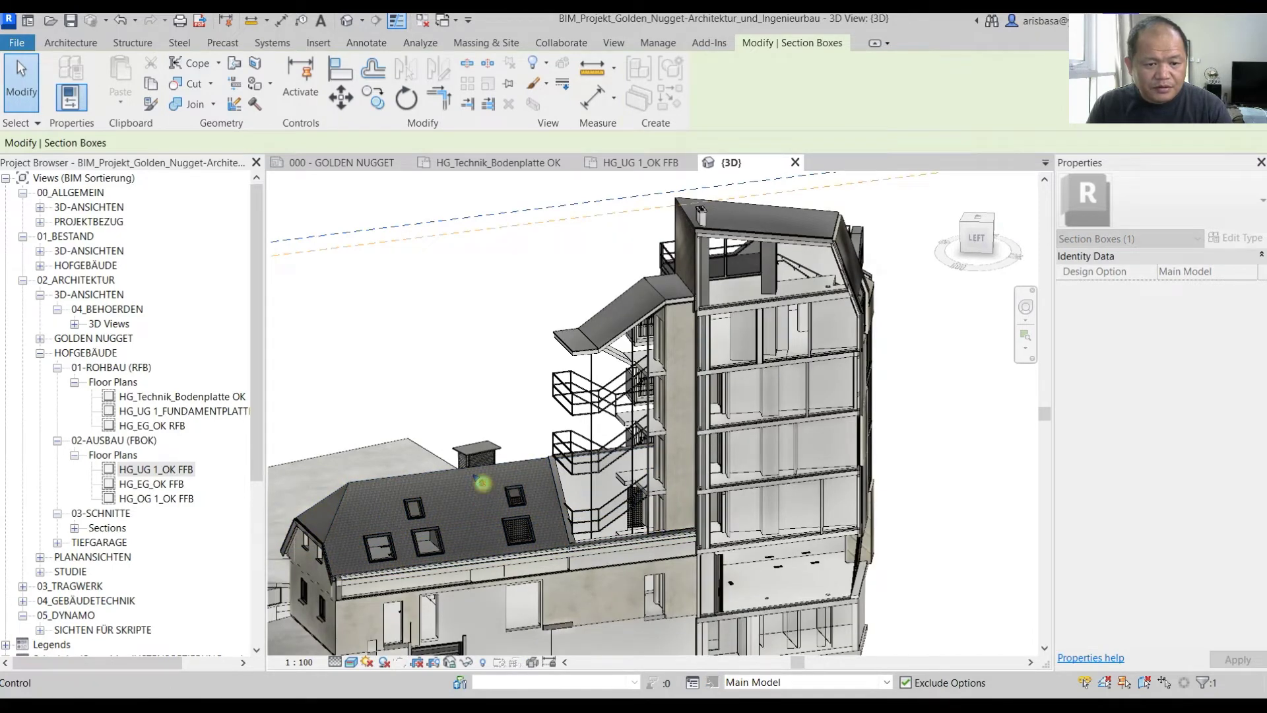
middle_drag(483, 487, 484, 488)
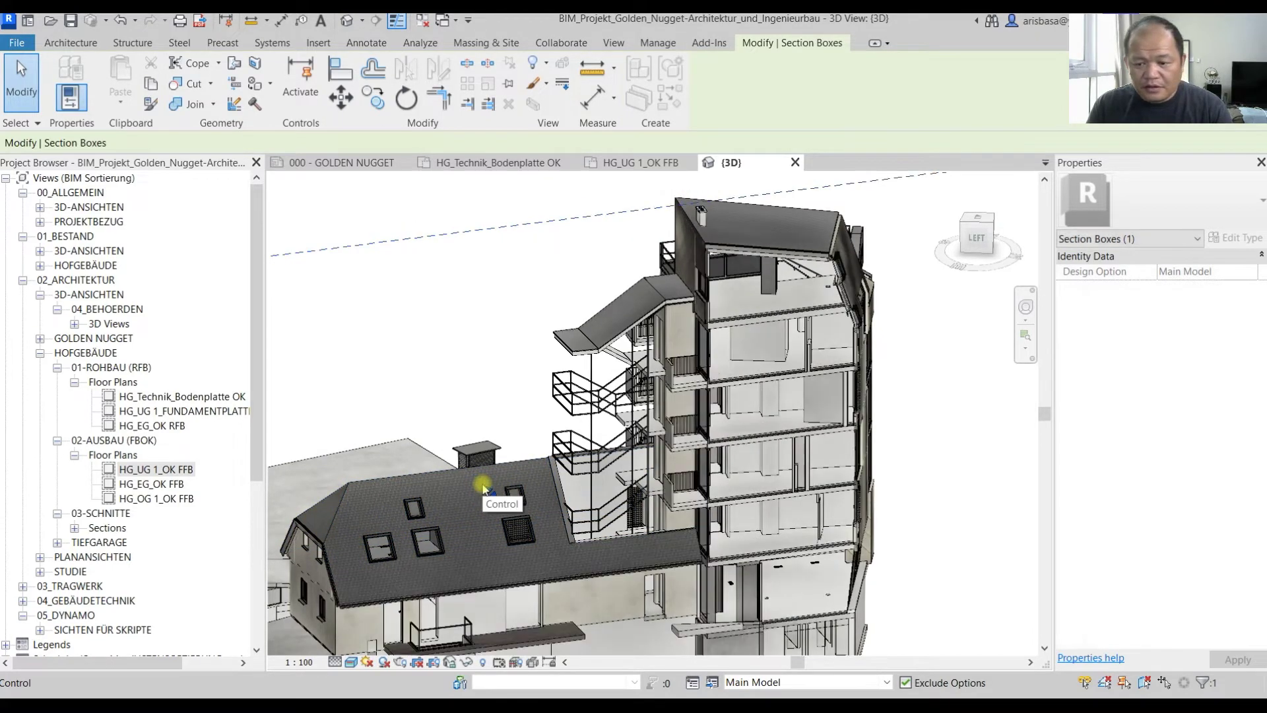
drag(494, 499, 536, 513)
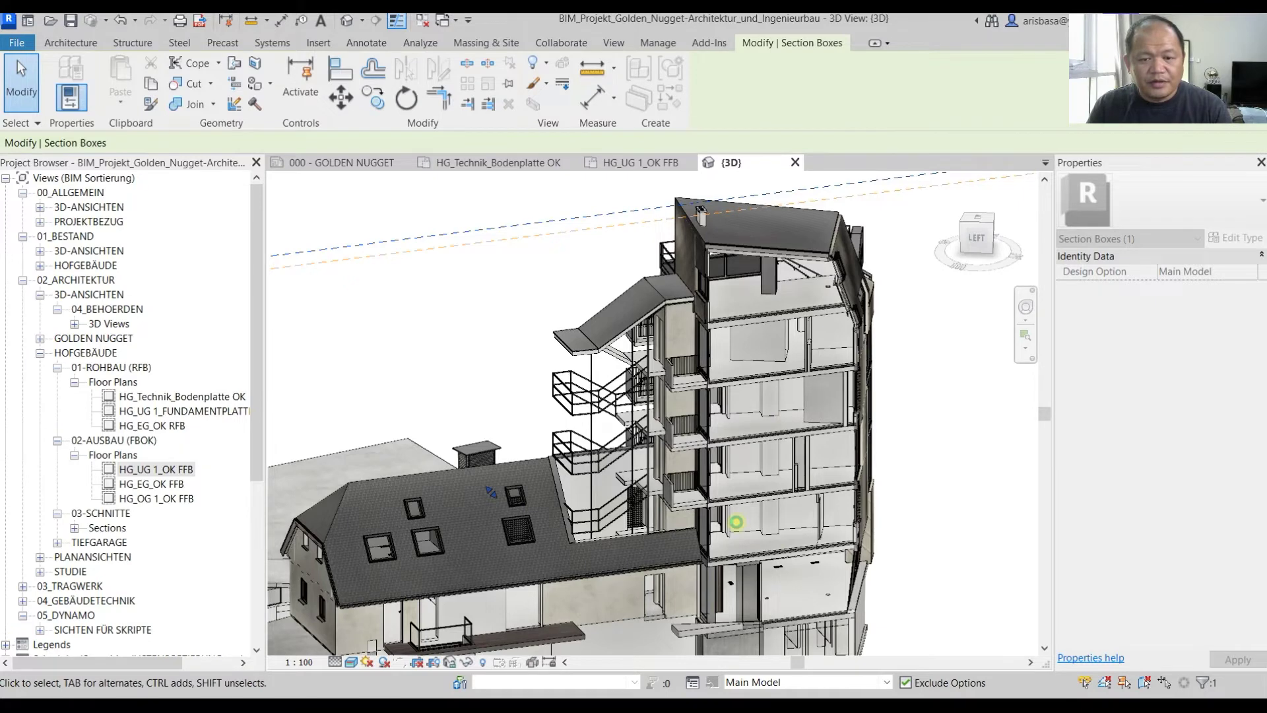
- Move the section box's front face inward to just in front of the tower
middle_drag(736, 522, 646, 457)
scroll(738, 566, down, 8)
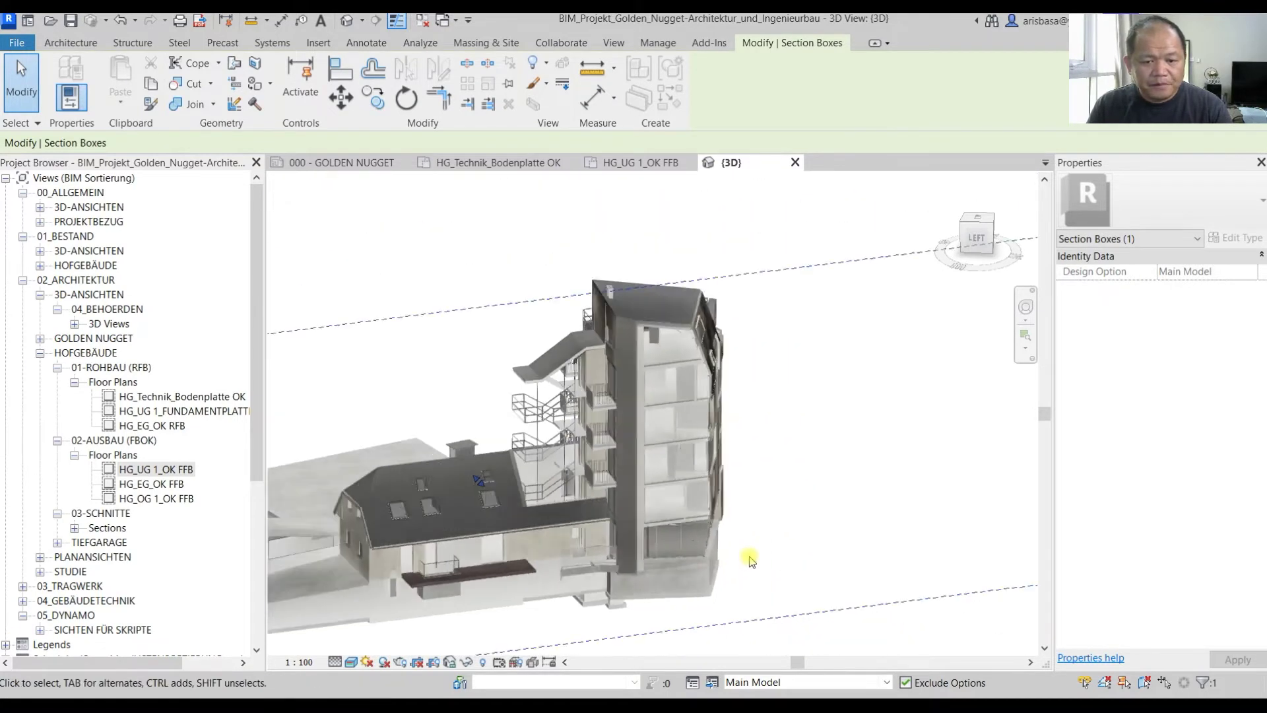
shift+middle_drag(724, 552, 652, 569)
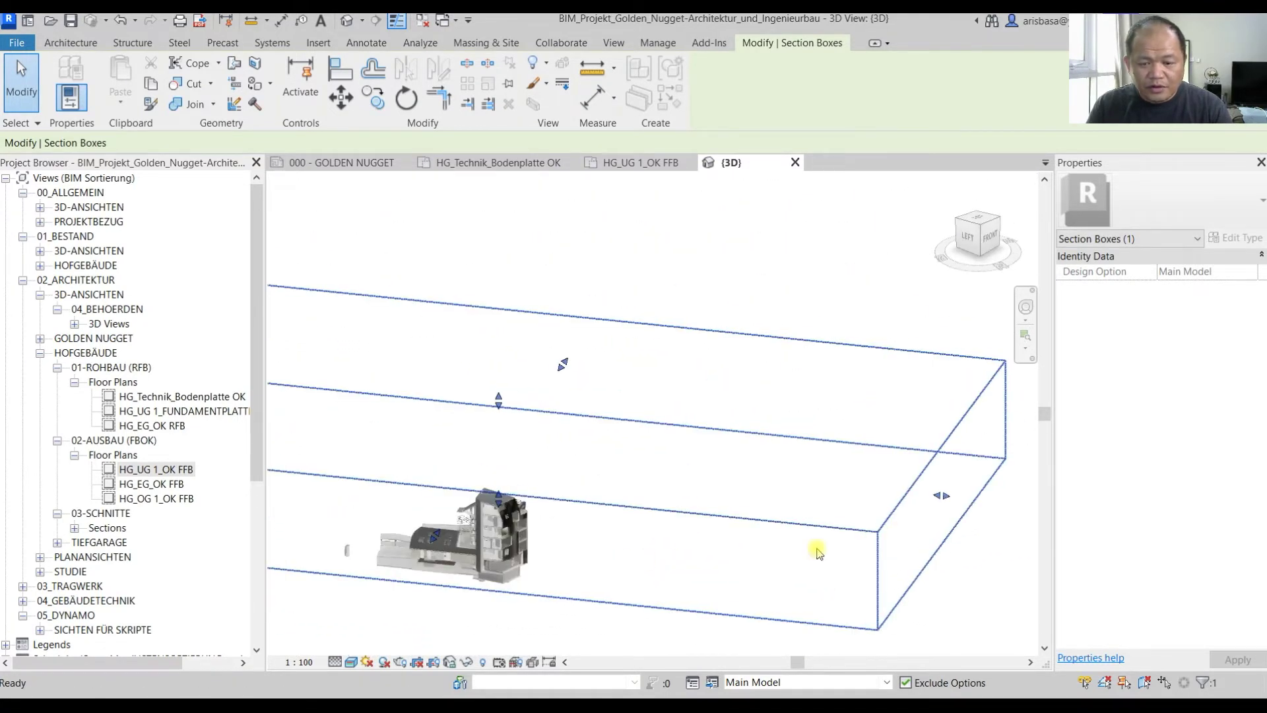
drag(942, 495, 507, 580)
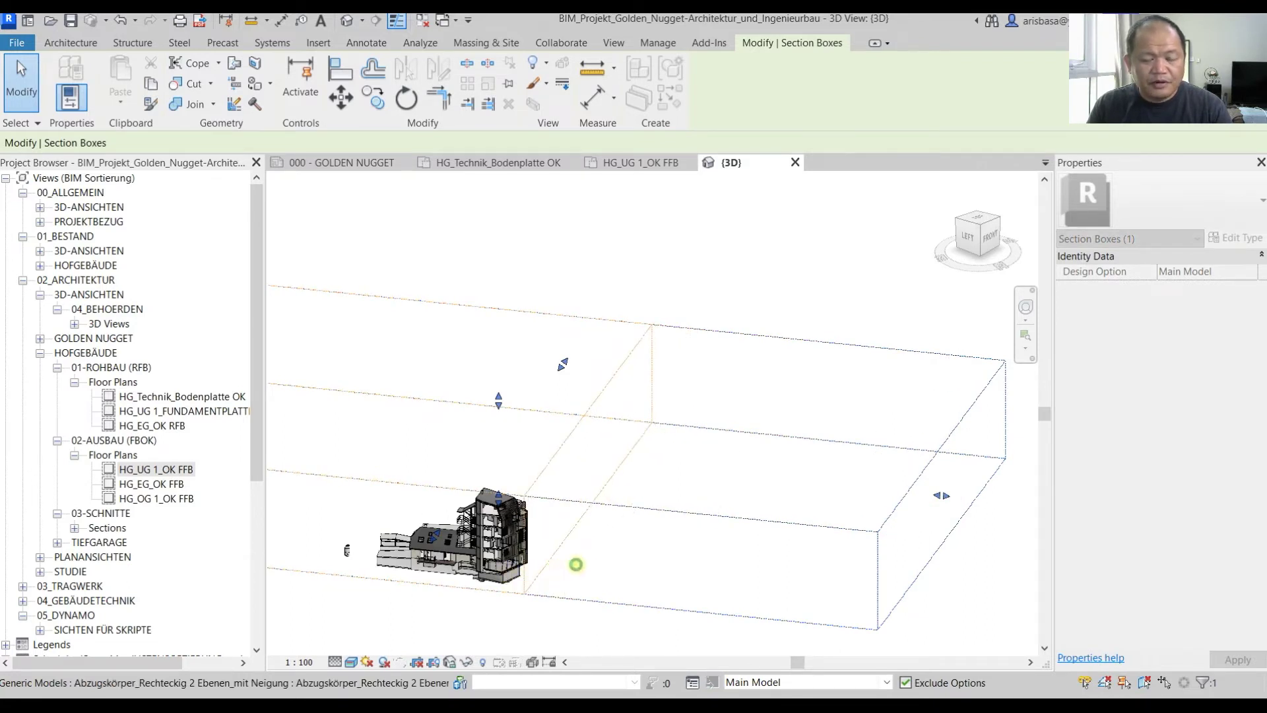
- Examine the sectioned tower's floors, the facade, the outside stairs and the adjoining pitched-roof house
scroll(586, 553, up, 6)
middle_drag(623, 548, 920, 546)
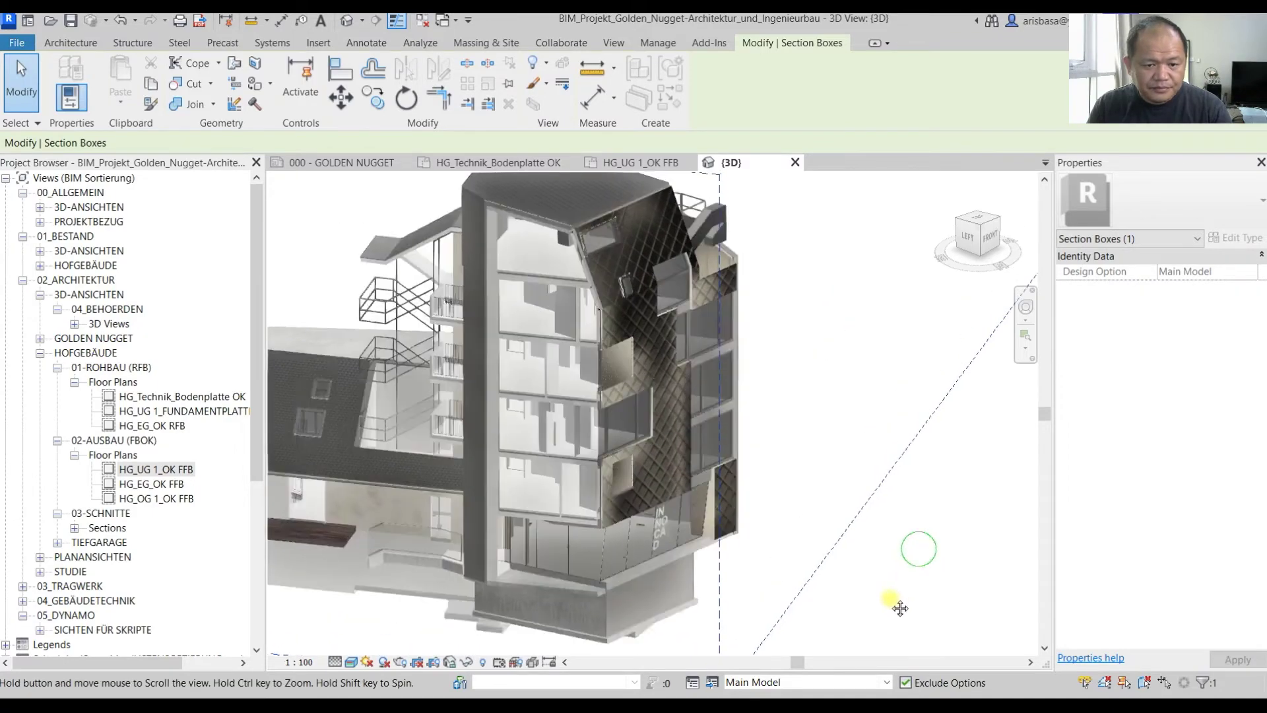
scroll(706, 594, up, 6)
shift+middle_drag(663, 557, 785, 515)
scroll(755, 517, down, 4)
scroll(724, 586, up, 3)
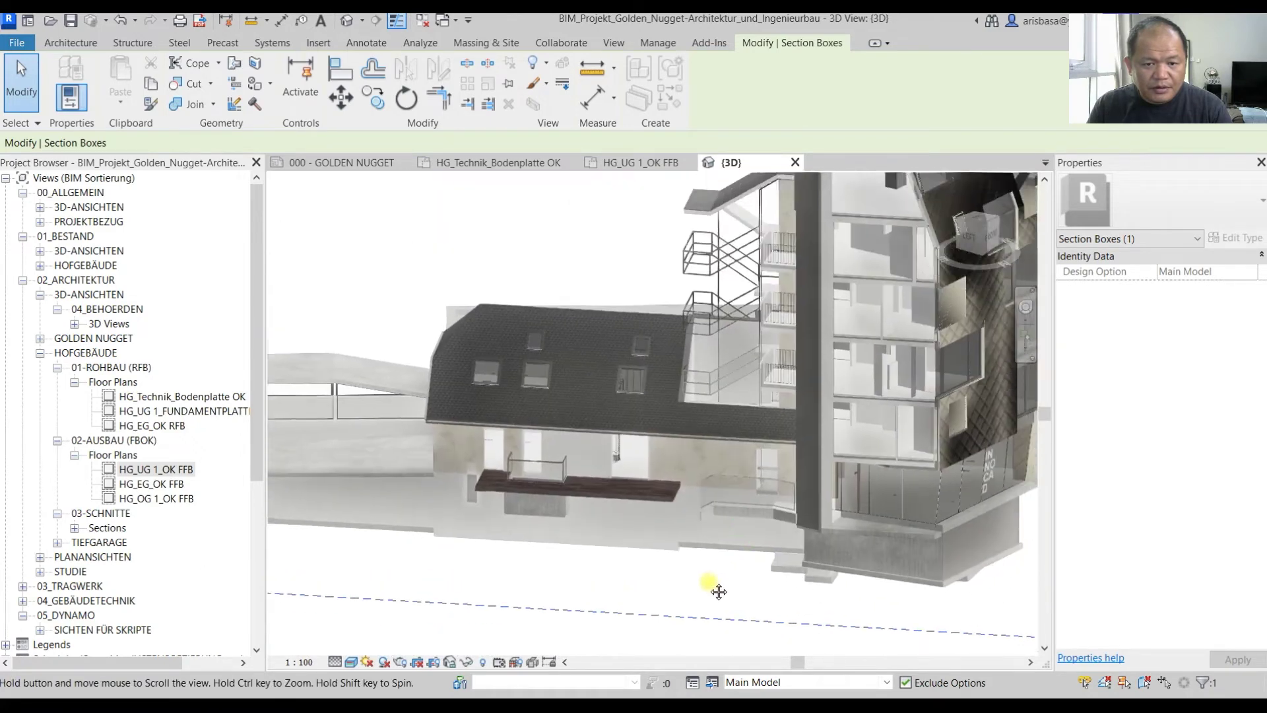
scroll(806, 354, up, 2)
scroll(779, 462, down, 3)
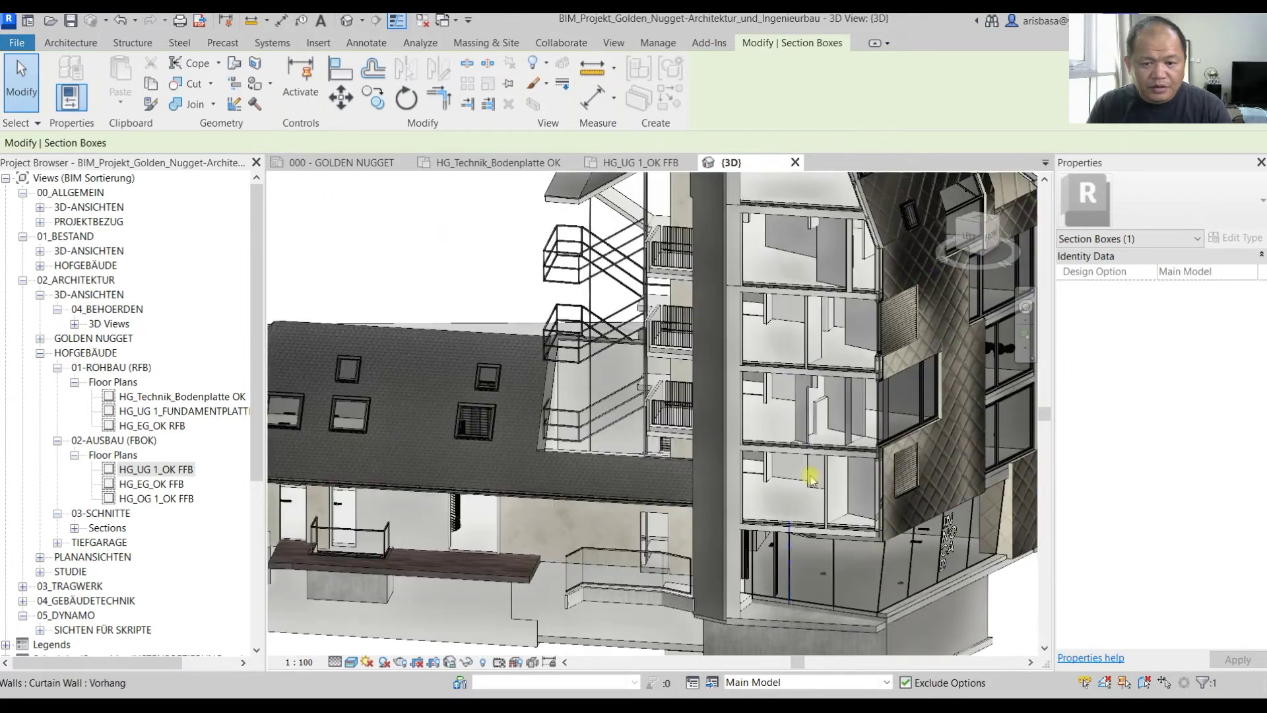
shift+middle_drag(744, 518, 790, 525)
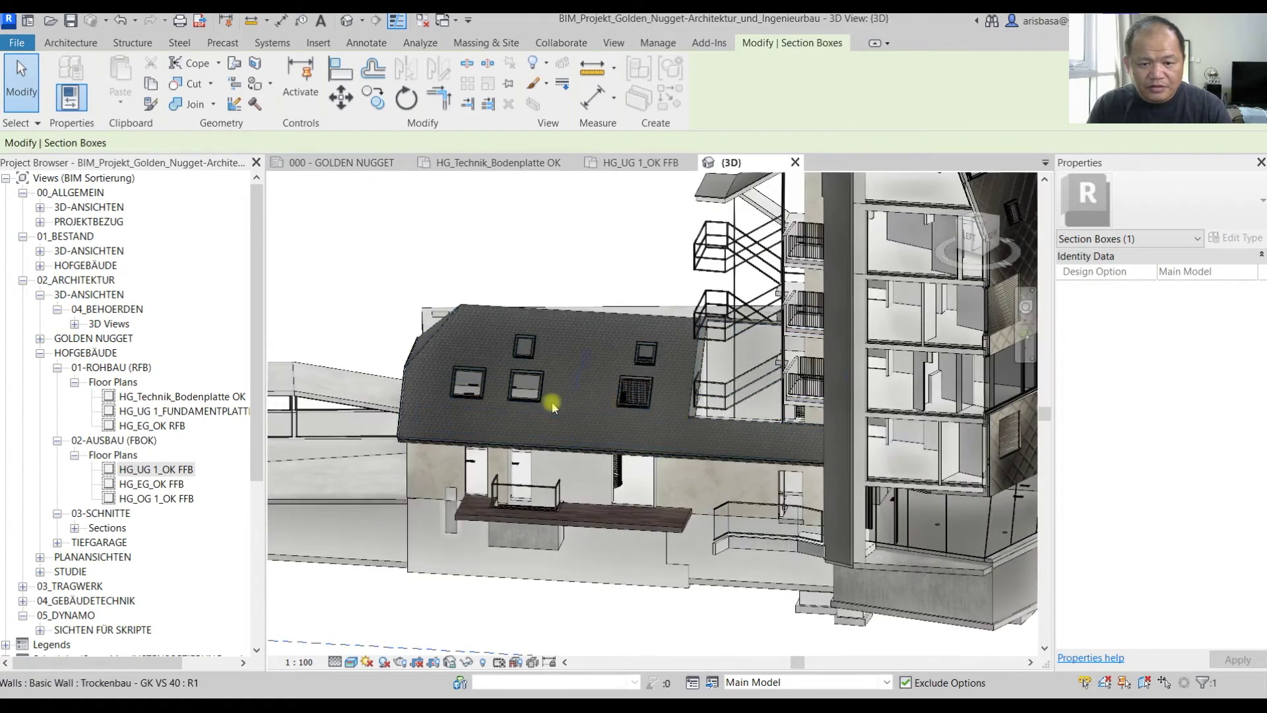
middle_drag(574, 511, 548, 593)
- Move the section box's right-side face inward to the outer edge of the parking deck
scroll(628, 439, down, 4)
shift+middle_drag(719, 555, 709, 414)
shift+middle_drag(578, 555, 898, 499)
scroll(668, 498, down, 1)
middle_drag(623, 505, 881, 519)
drag(419, 505, 899, 498)
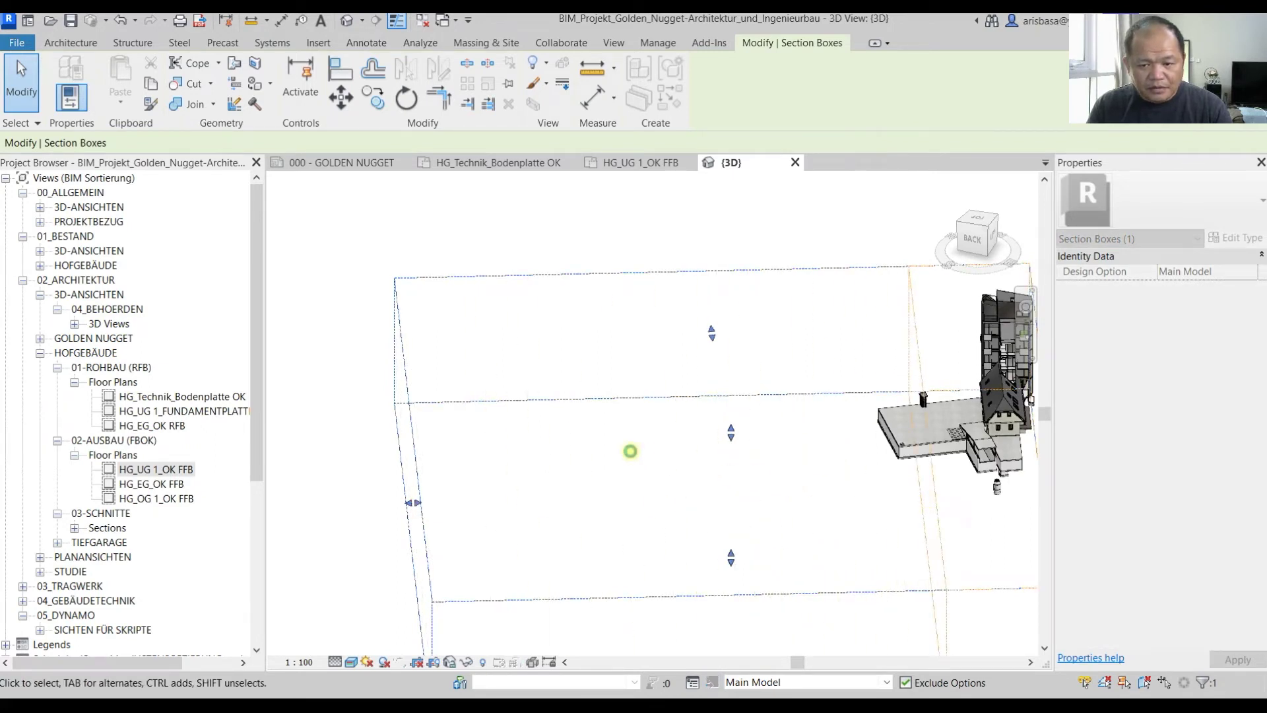
- Move the section box's back face inward to just behind the house and parking ramp
middle_drag(856, 527, 471, 433)
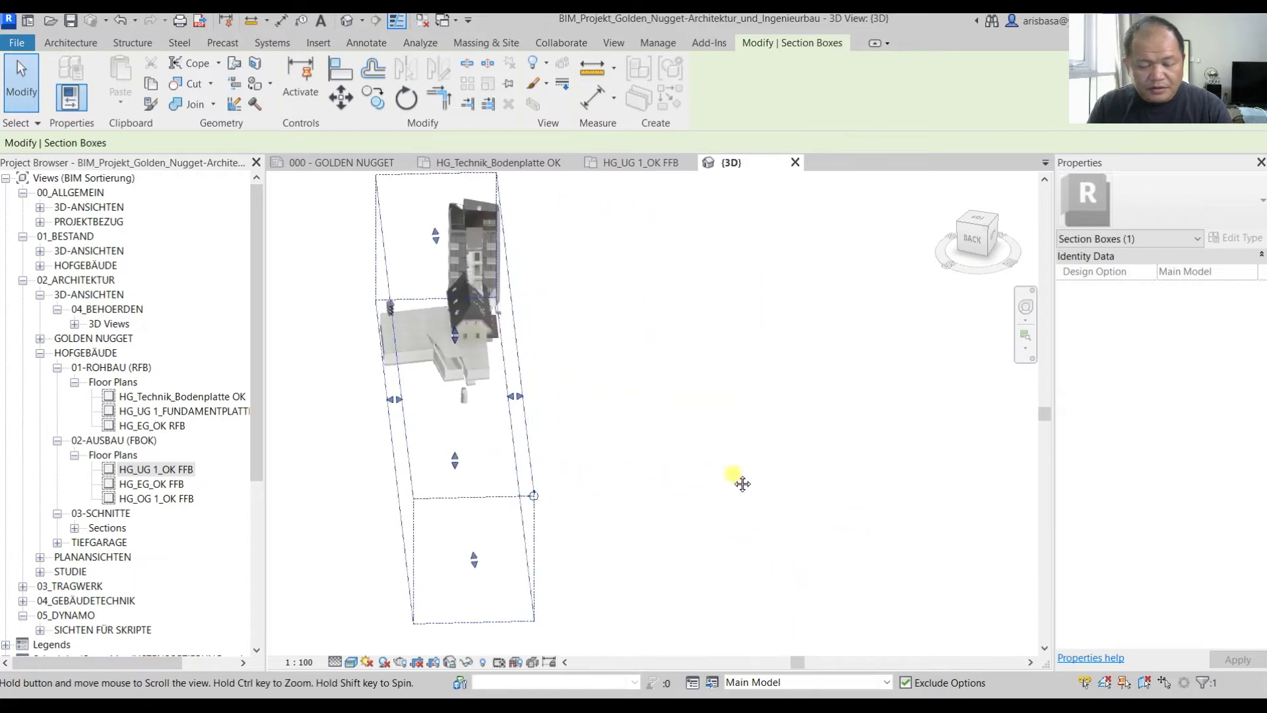
shift+middle_drag(713, 522, 772, 501)
drag(882, 461, 495, 461)
middle_drag(495, 461, 753, 502)
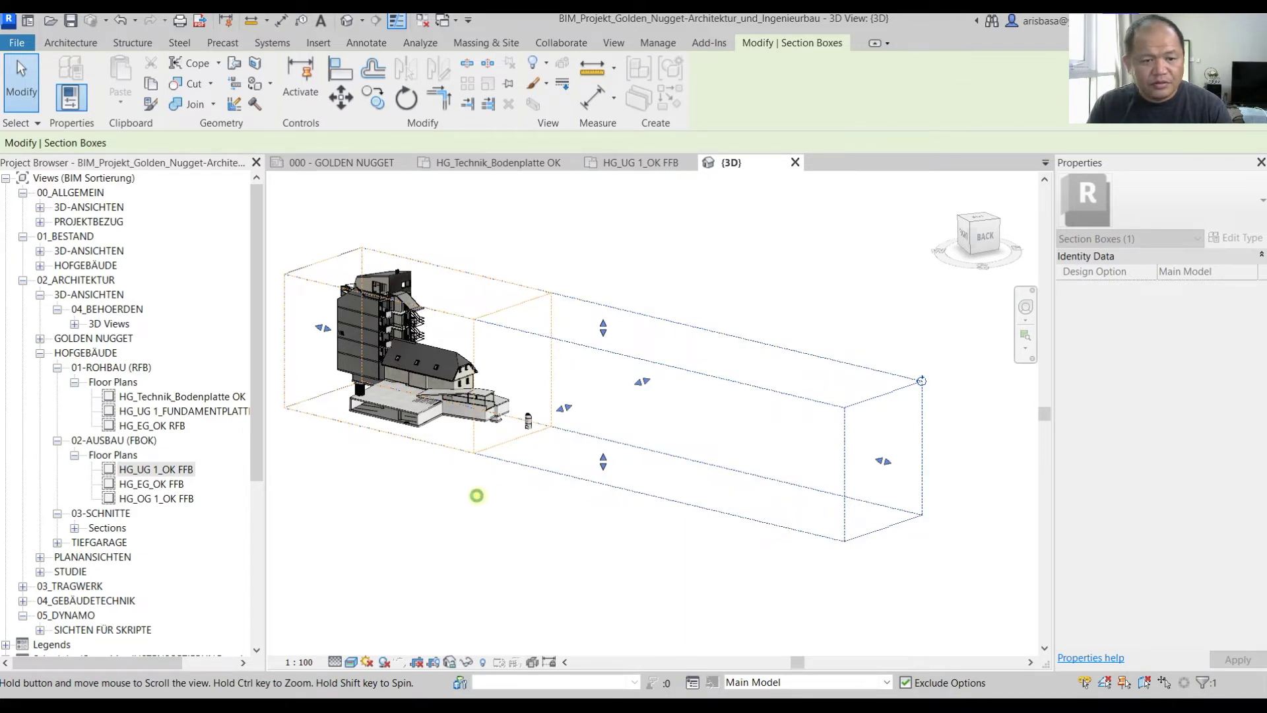
- Examine the sectioned building's parking level, roof windows, terrace and tower from the back and left sides
middle_drag(515, 501, 553, 505)
scroll(720, 466, up, 3)
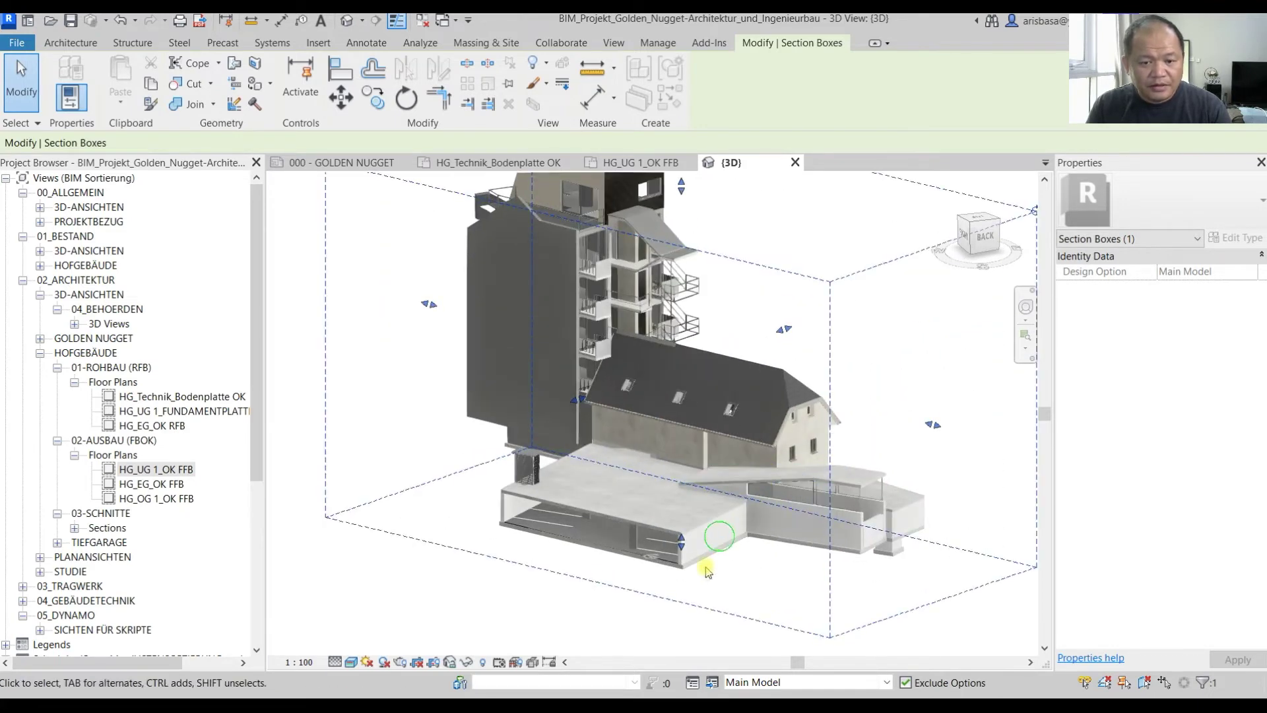
scroll(656, 495, up, 5)
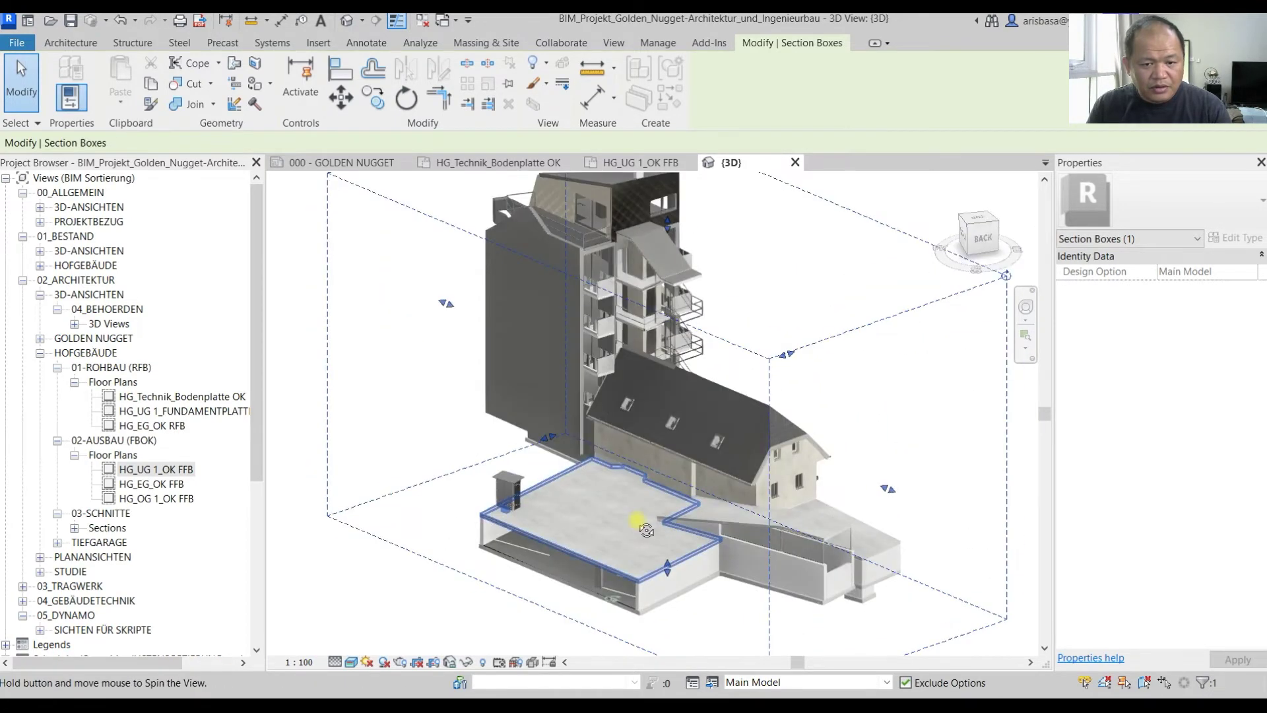
scroll(602, 412, up, 2)
shift+middle_drag(633, 442, 524, 362)
scroll(756, 441, up, 1)
scroll(756, 444, down, 5)
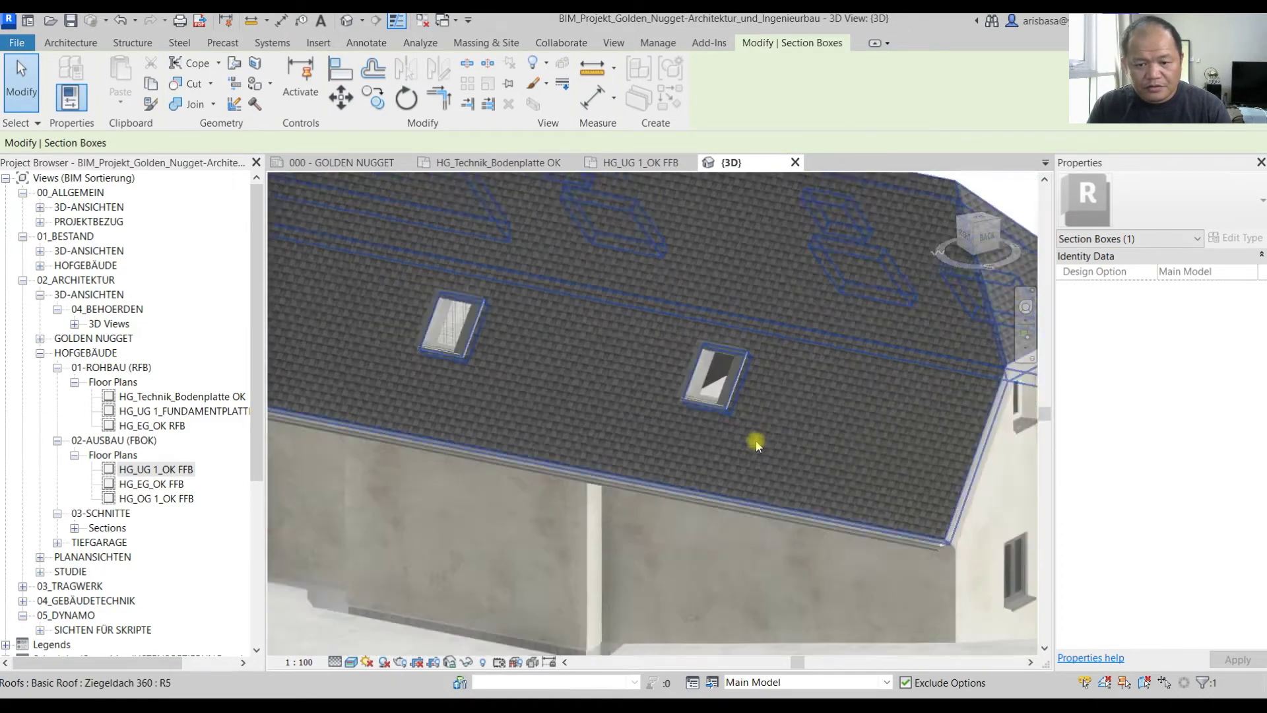
scroll(770, 383, down, 2)
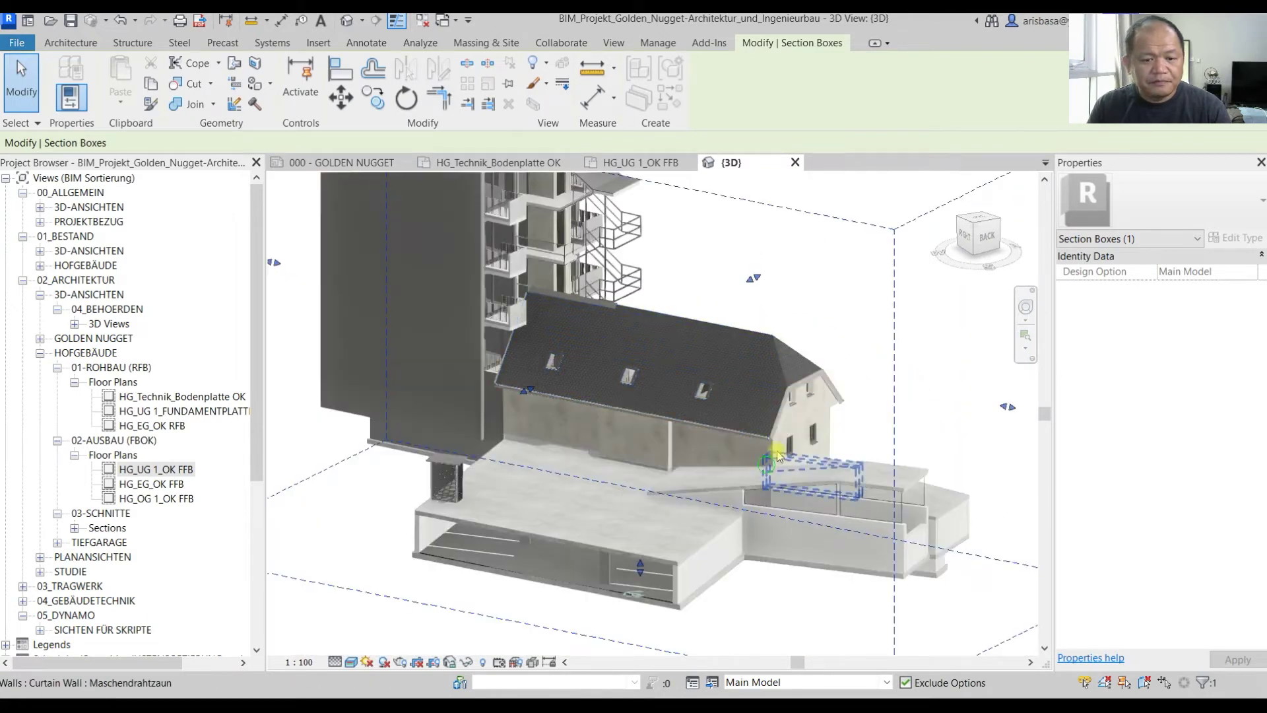
middle_drag(769, 453, 862, 392)
scroll(704, 499, up, 5)
shift+middle_drag(701, 501, 523, 546)
scroll(693, 509, down, 2)
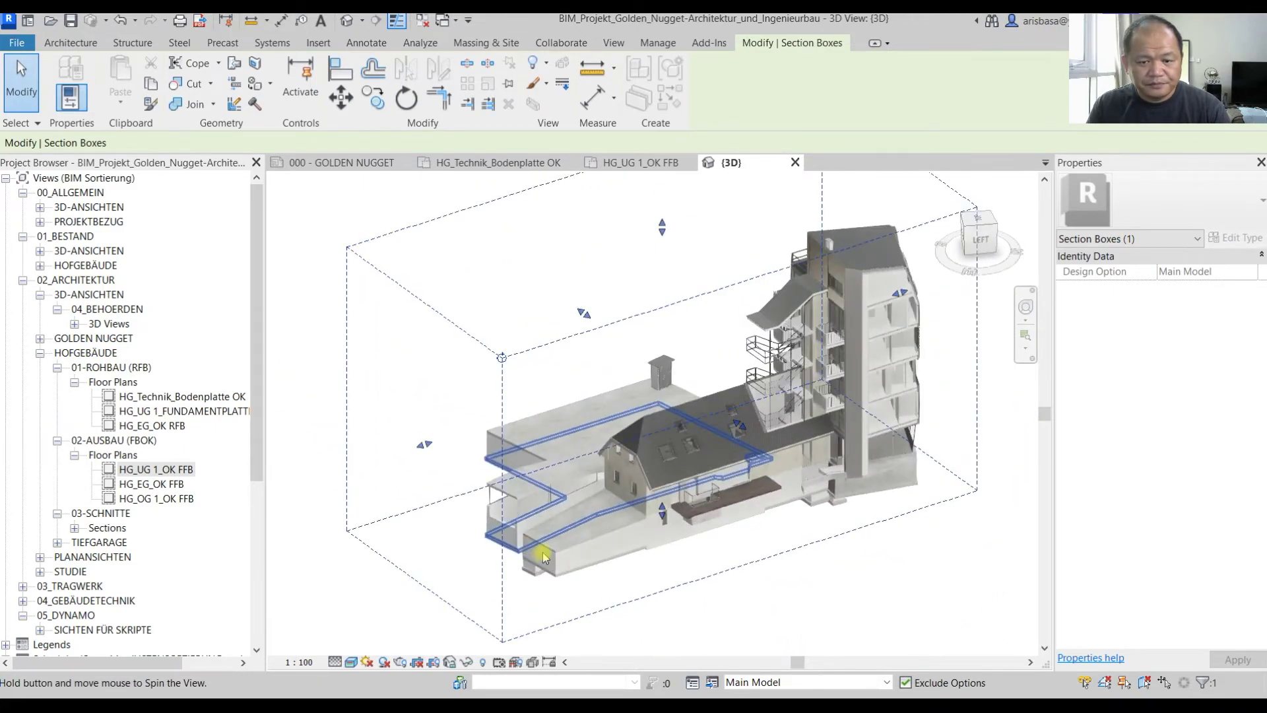
scroll(831, 543, up, 4)
scroll(841, 542, down, 4)
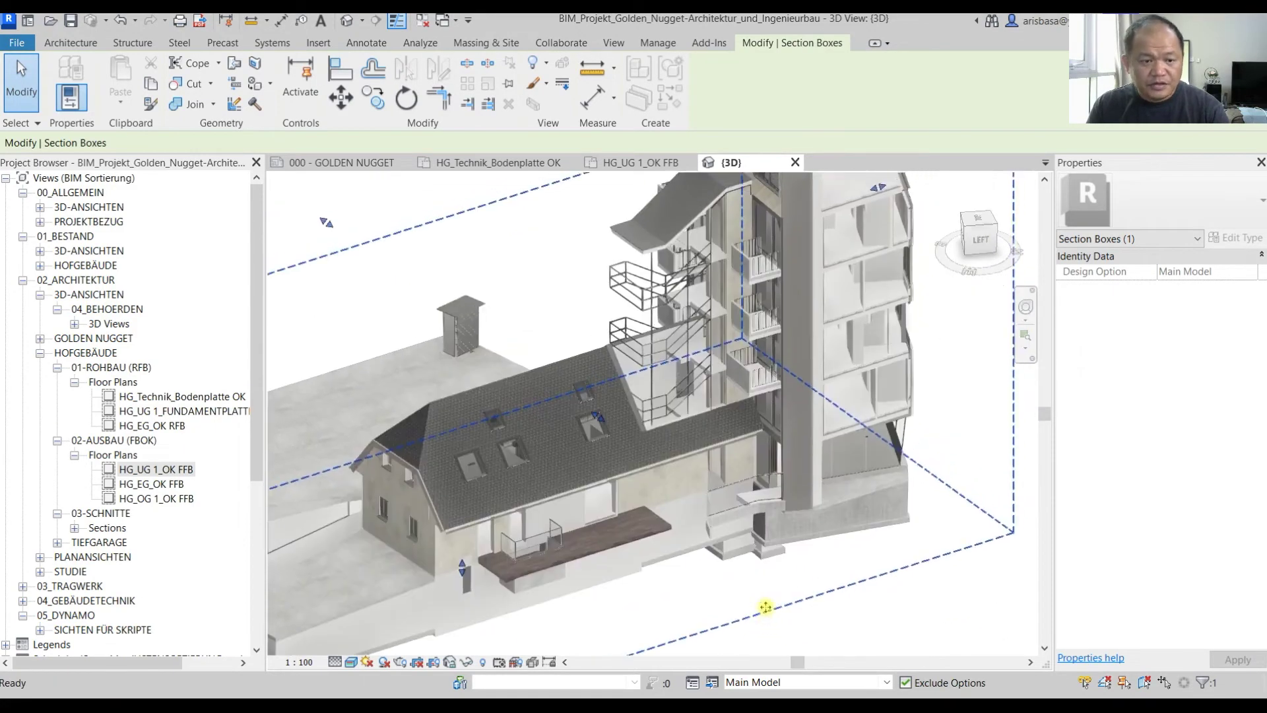
scroll(763, 614, up, 2)
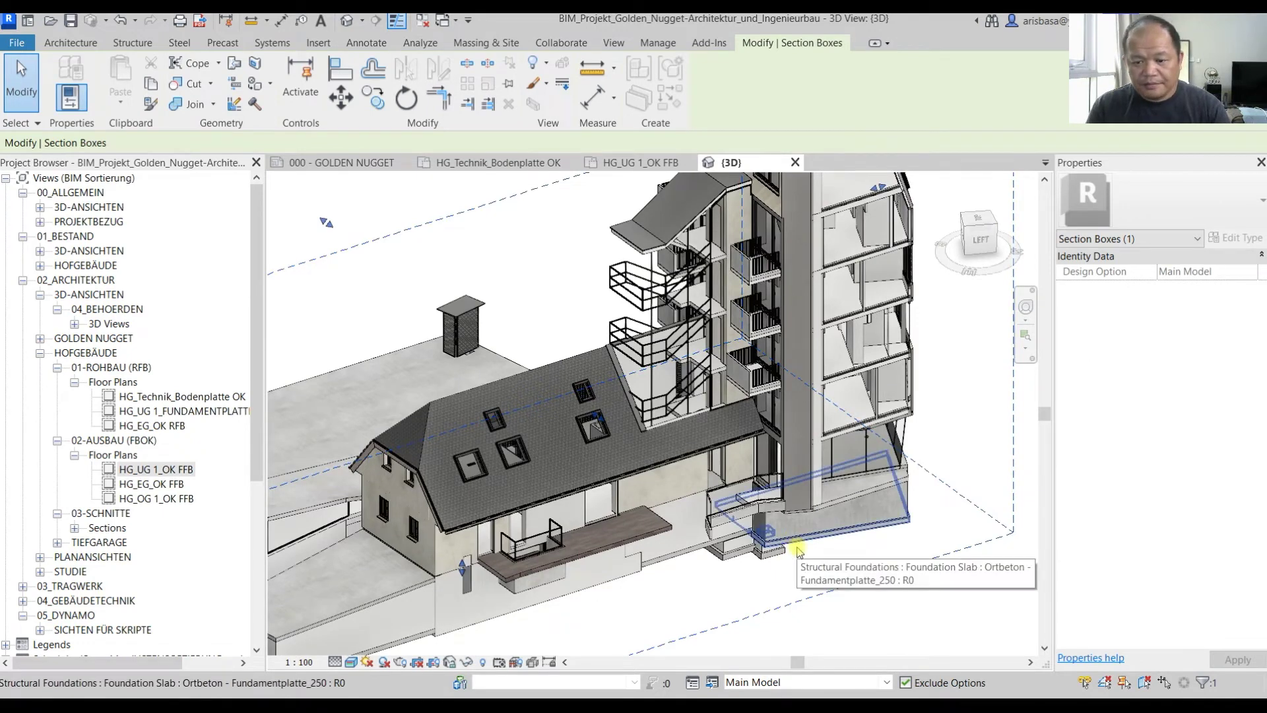
scroll(742, 607, down, 5)
scroll(742, 607, down, 3)
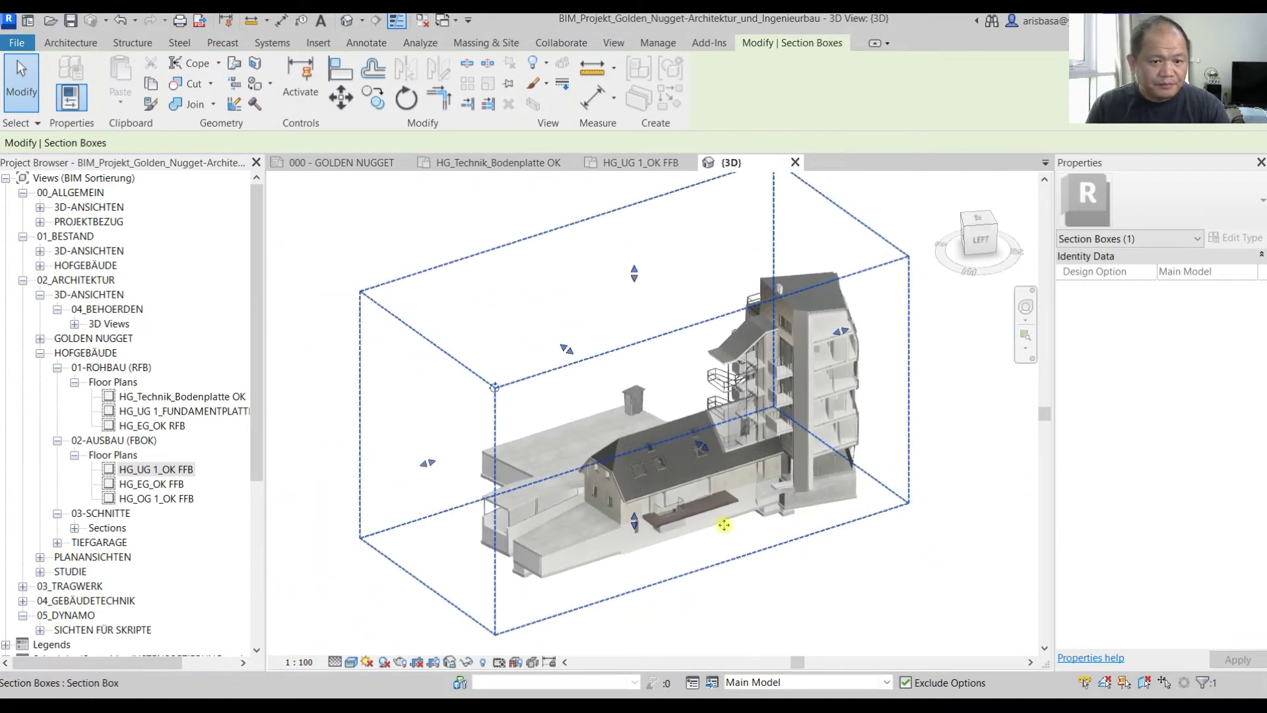
- Close the Golden Nugget architecture project without saving the changes
click(15, 43)
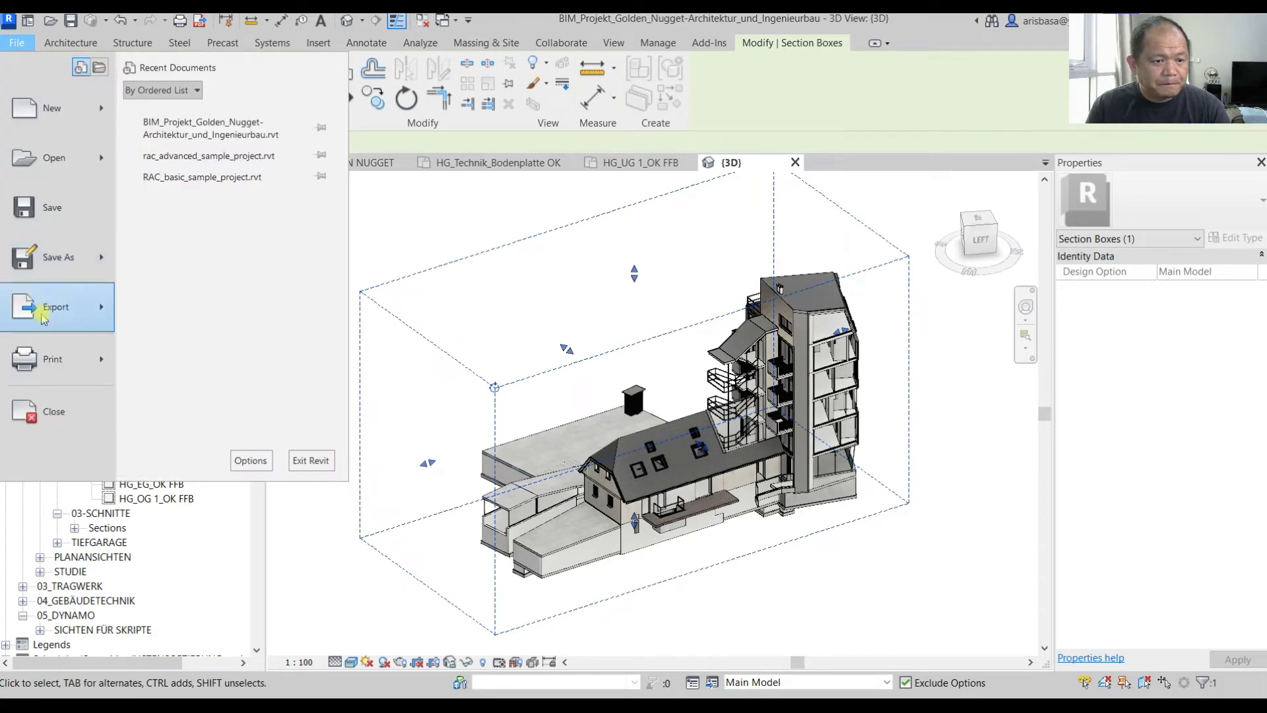
click(58, 424)
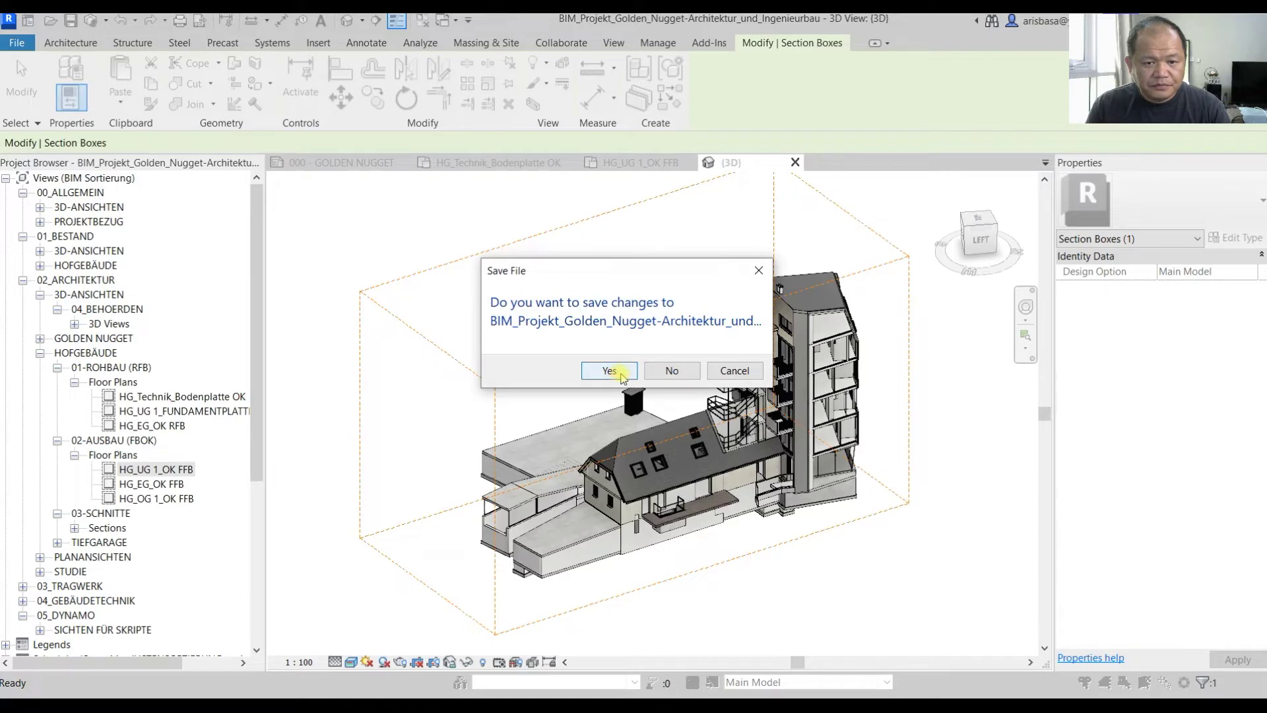
click(669, 371)
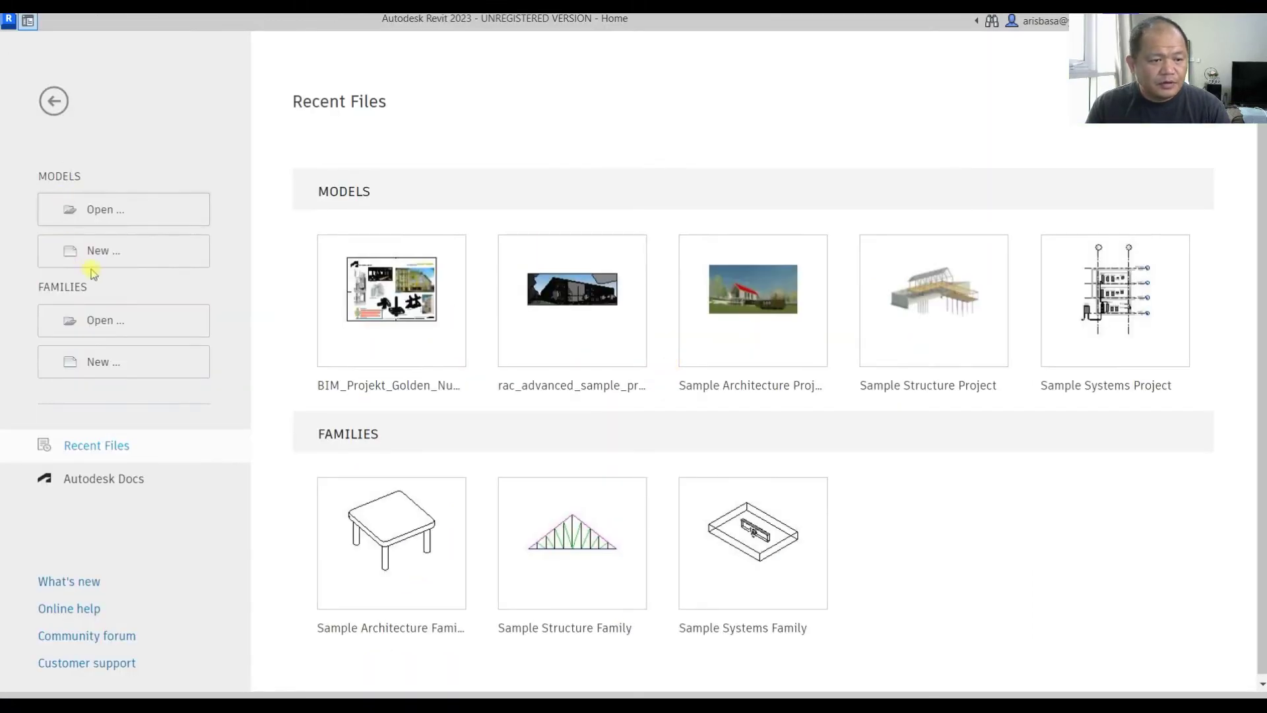
- Open the sample project BIM_Projekt_Golden_Nugget-Gebaeudetechnik from the Samples folder
click(124, 212)
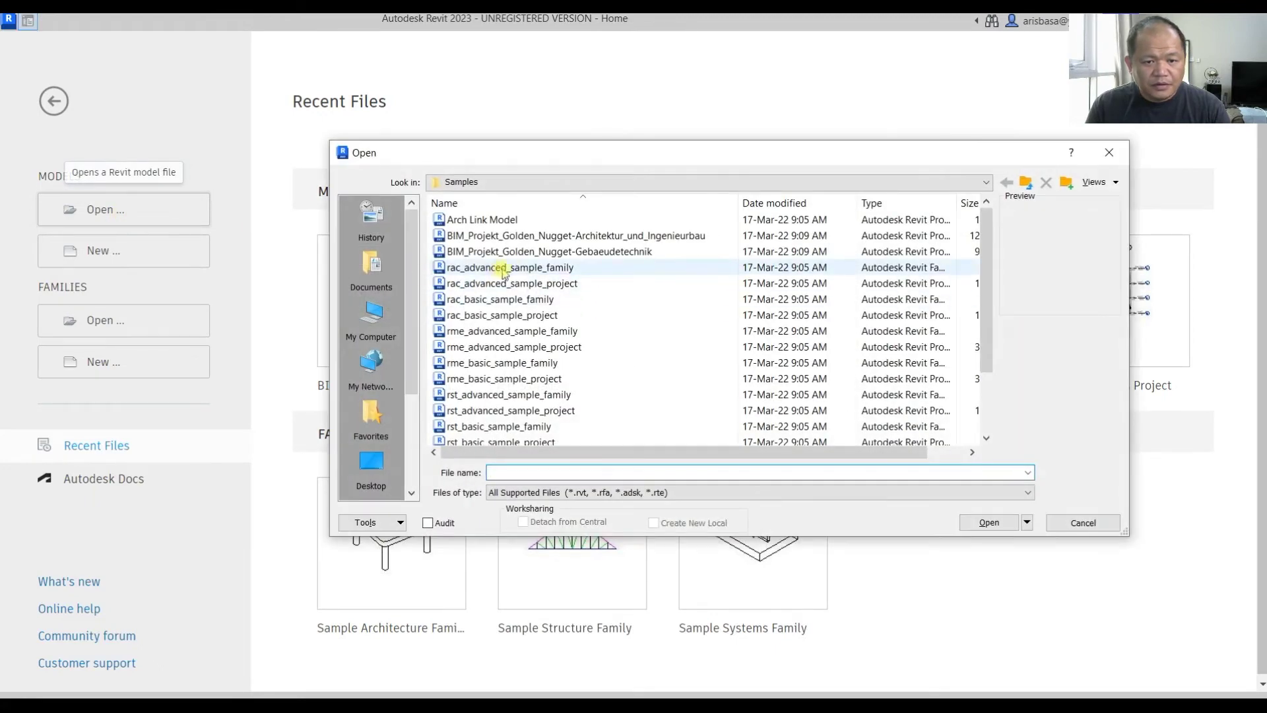
click(564, 254)
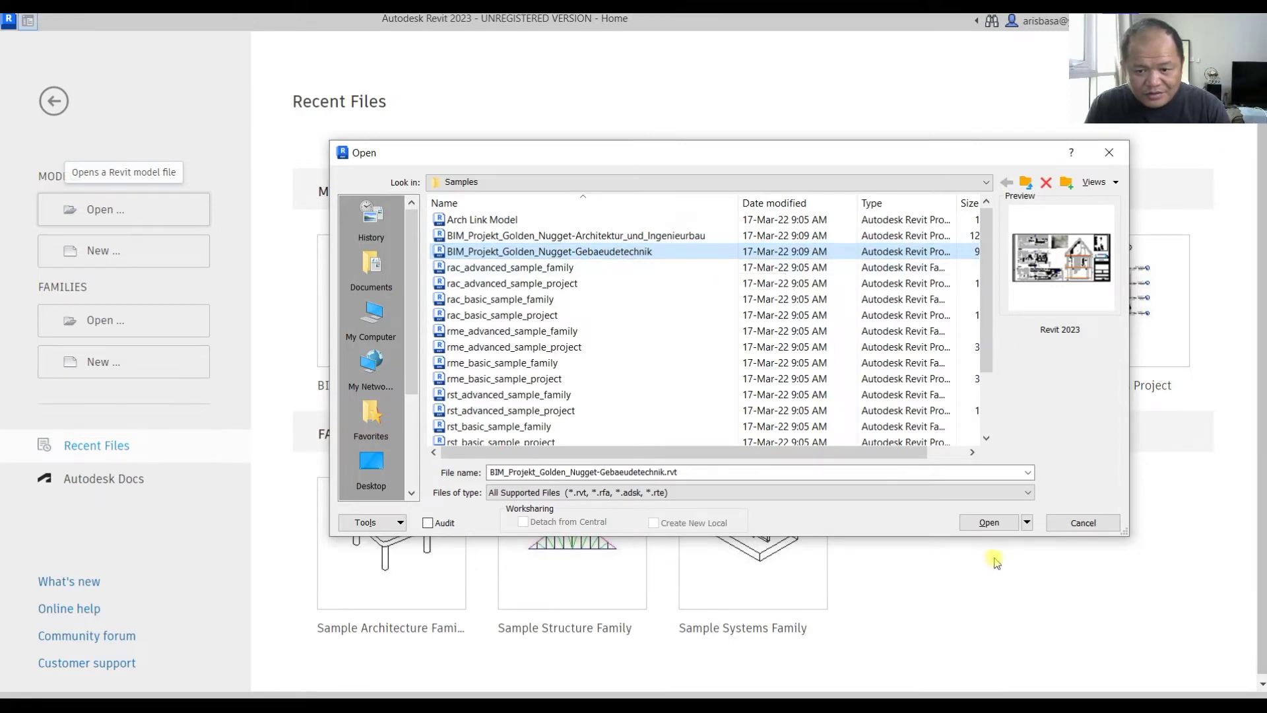
click(990, 522)
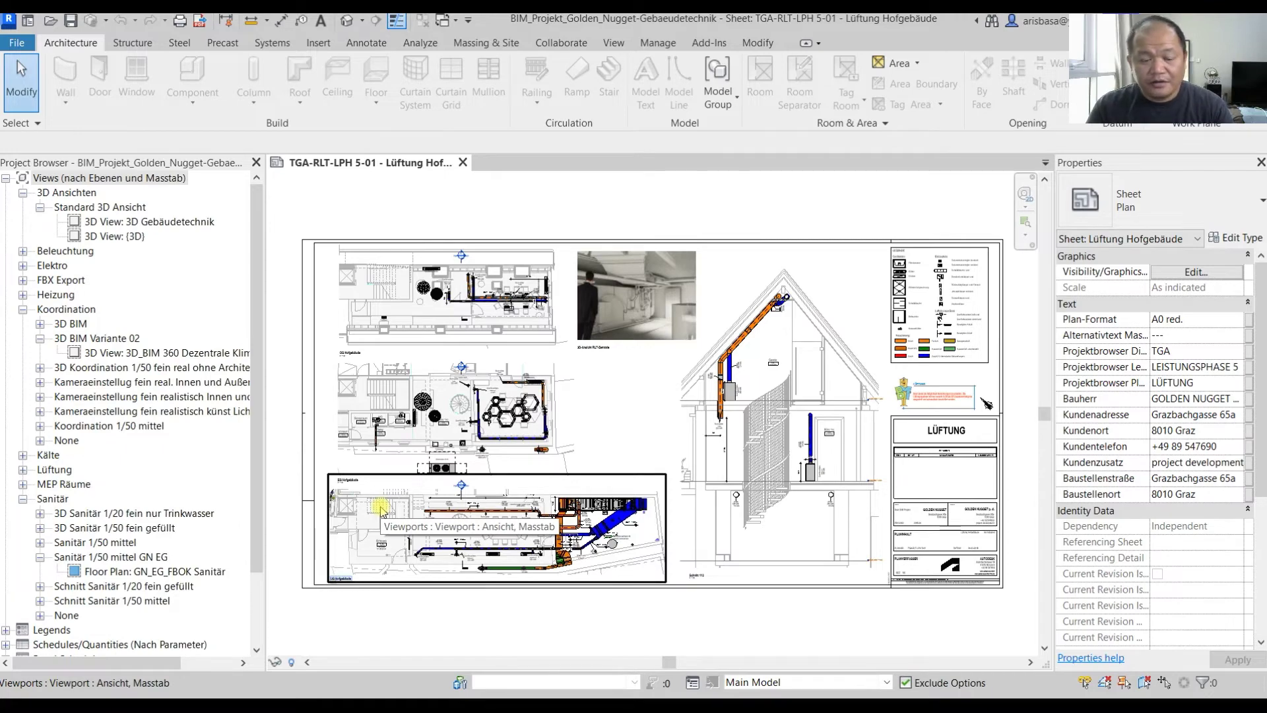
- Examine the Lüftung Hofgebäude sheet's floor plans with ventilation ducts, the house section and the legend
scroll(518, 470, up, 4)
middle_drag(531, 588, 452, 434)
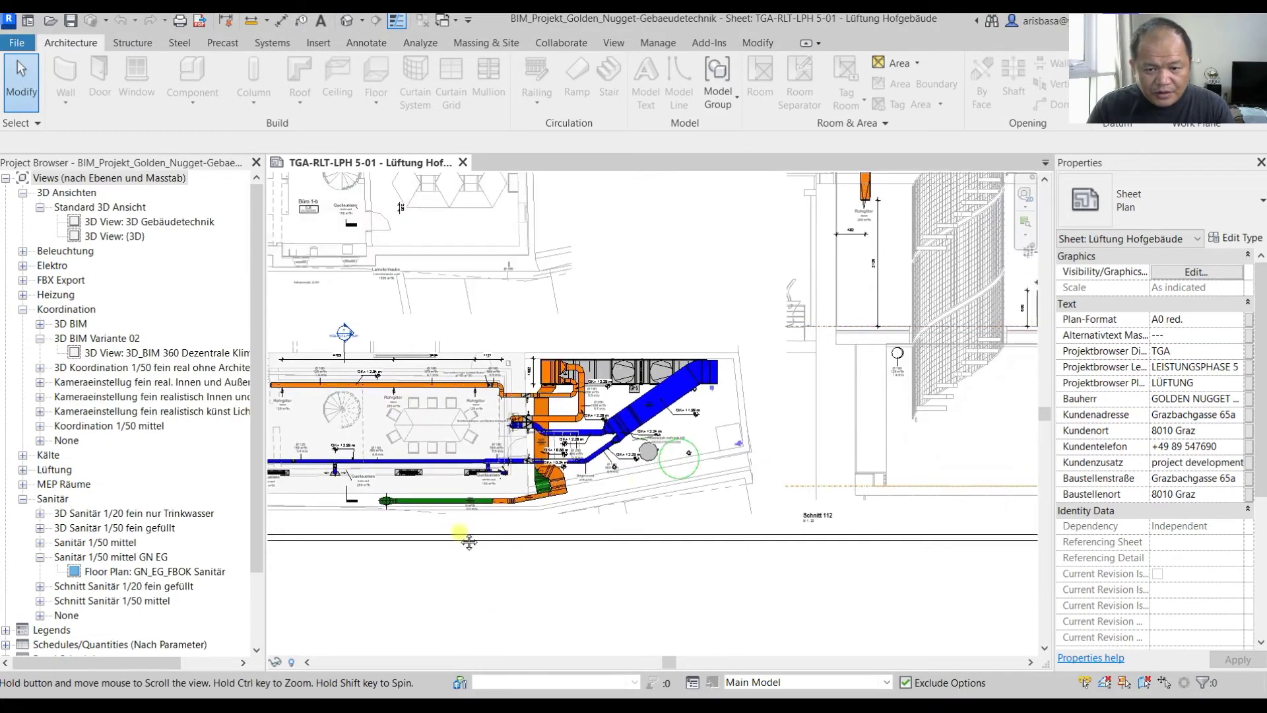
middle_drag(842, 406, 486, 514)
middle_drag(599, 474, 607, 588)
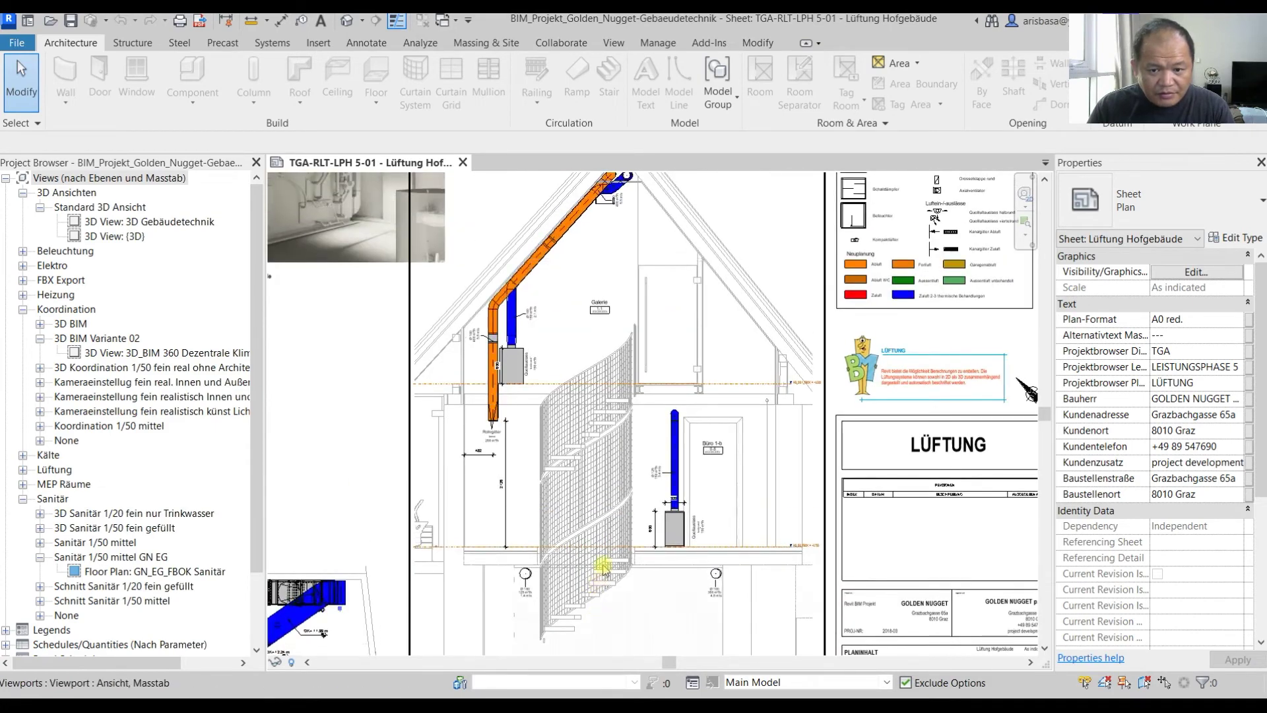
scroll(607, 588, down, 3)
middle_drag(704, 511, 843, 463)
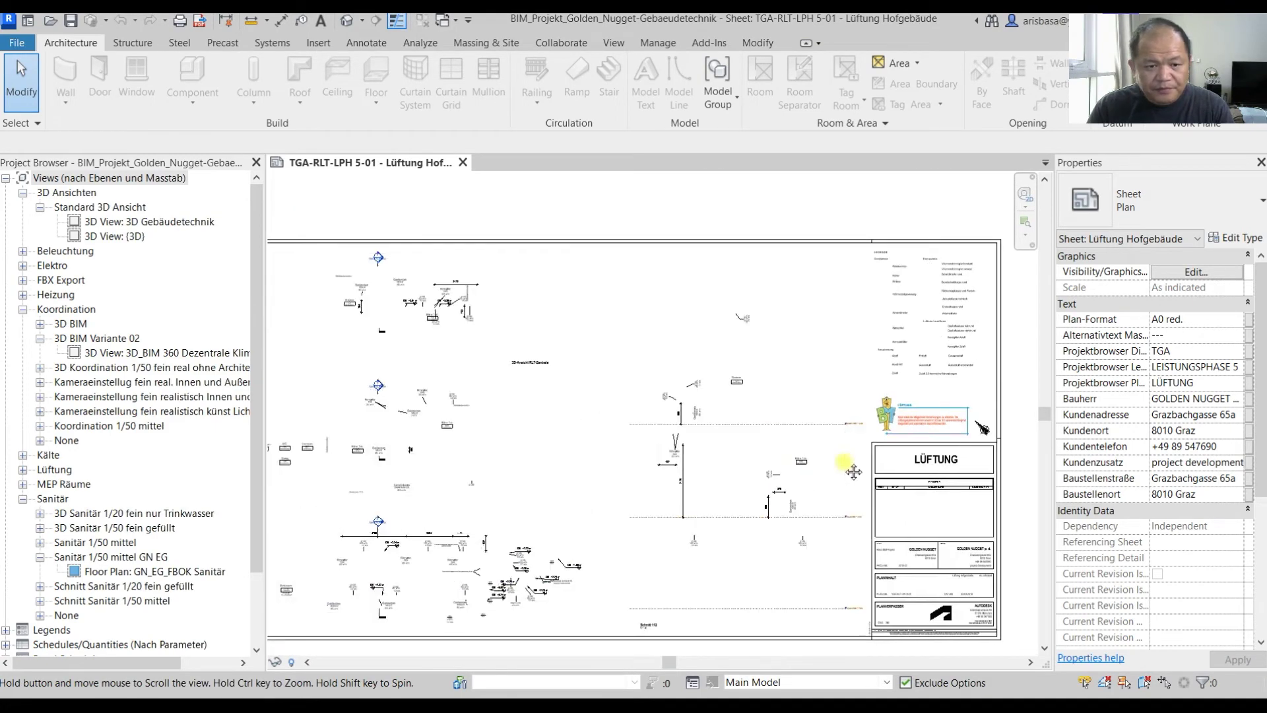
scroll(528, 423, down, 1)
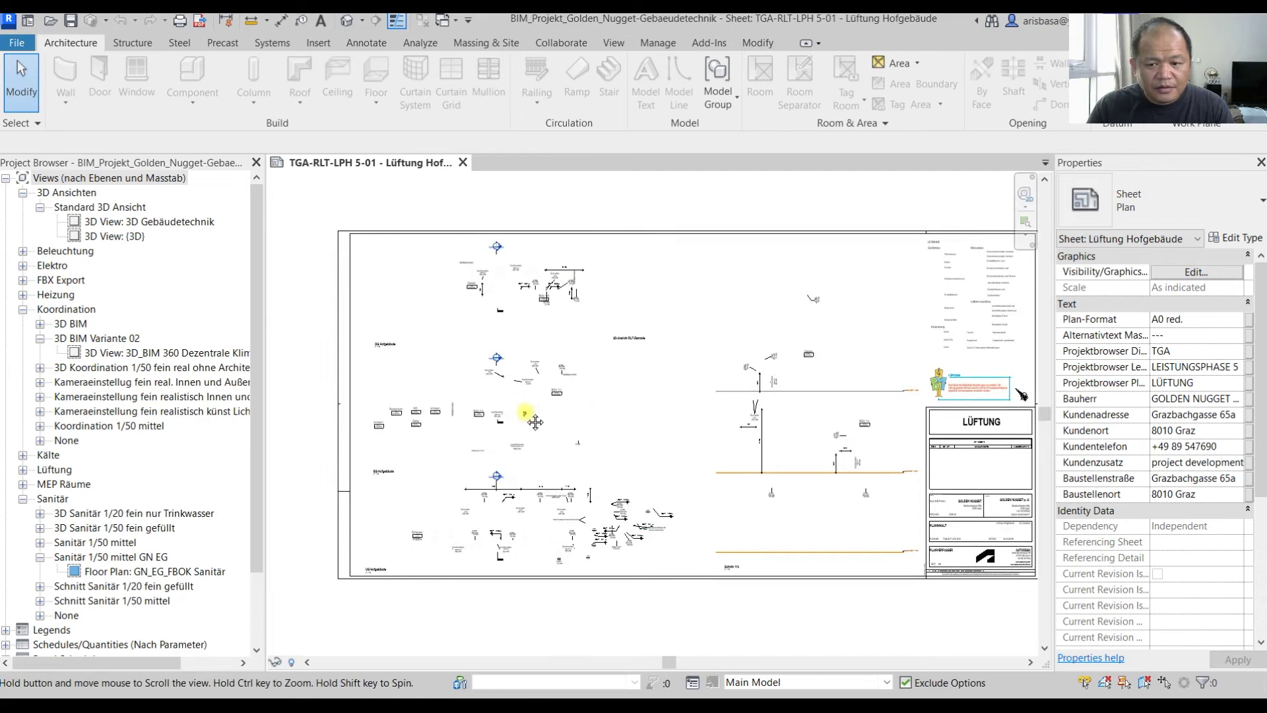
middle_drag(632, 428, 658, 430)
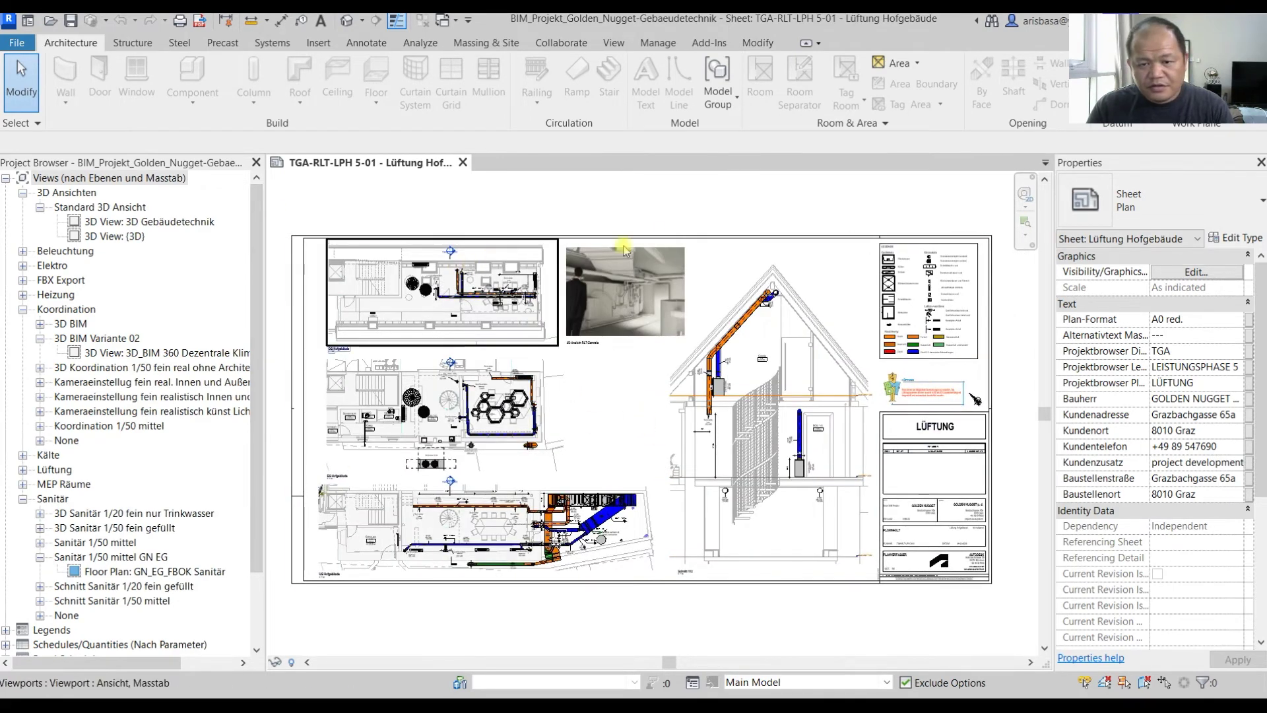
middle_drag(710, 212, 716, 194)
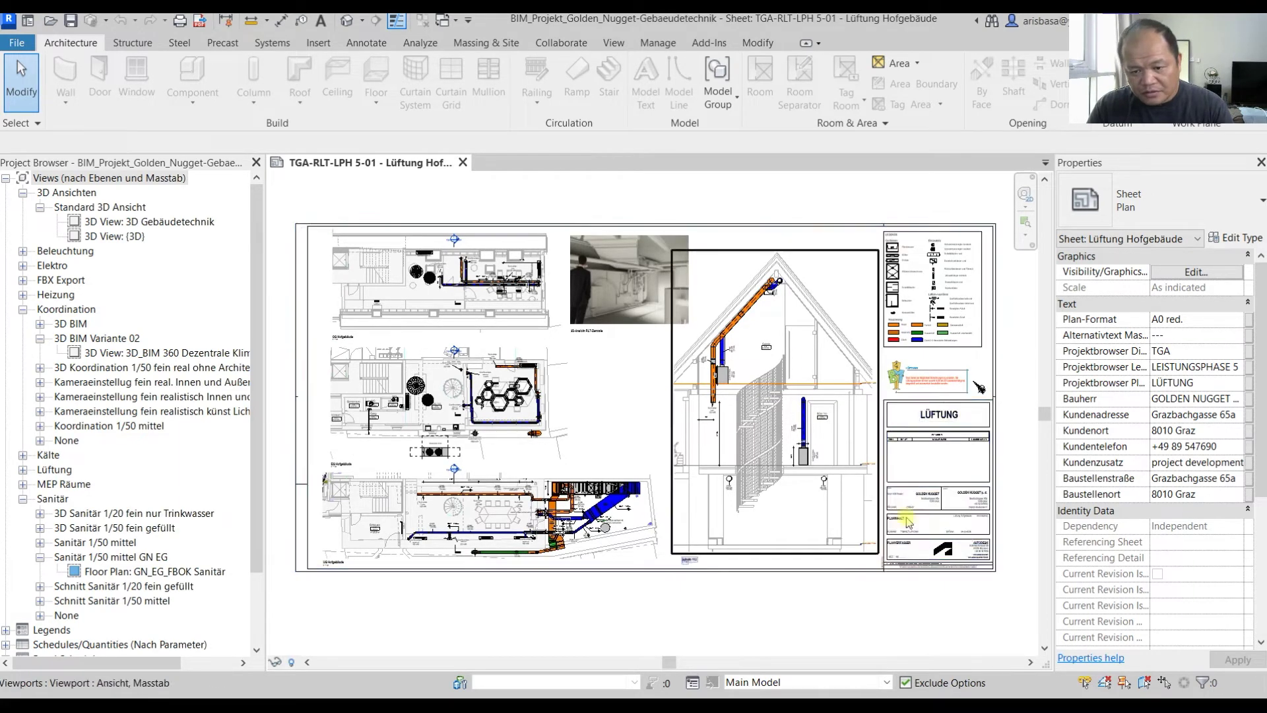
- Inspect the ventilation sheet's title block up close, including the client, plan content and planner fields
scroll(931, 568, up, 5)
scroll(931, 569, up, 3)
mouse_move(931, 569)
middle_down()
mouse_move(622, 550)
mouse_move(805, 567)
middle_up()
scroll(805, 567, down, 6)
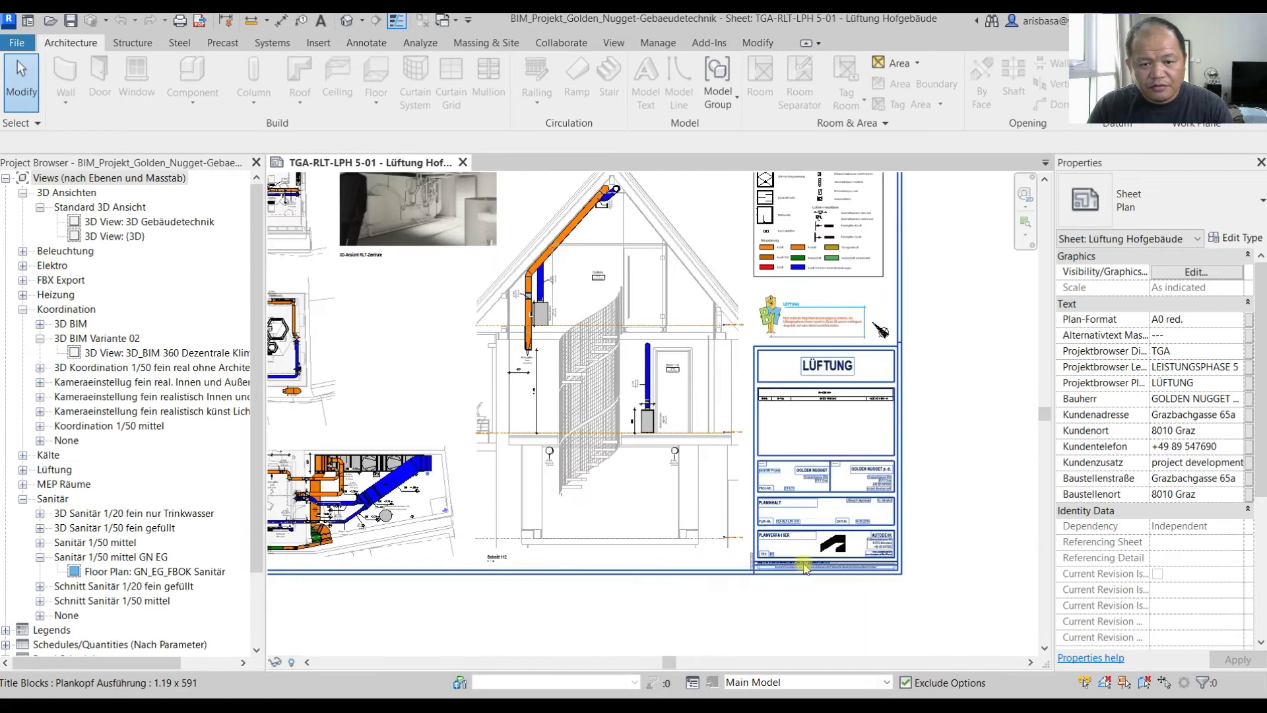
scroll(805, 568, down, 2)
scroll(936, 588, down, 1)
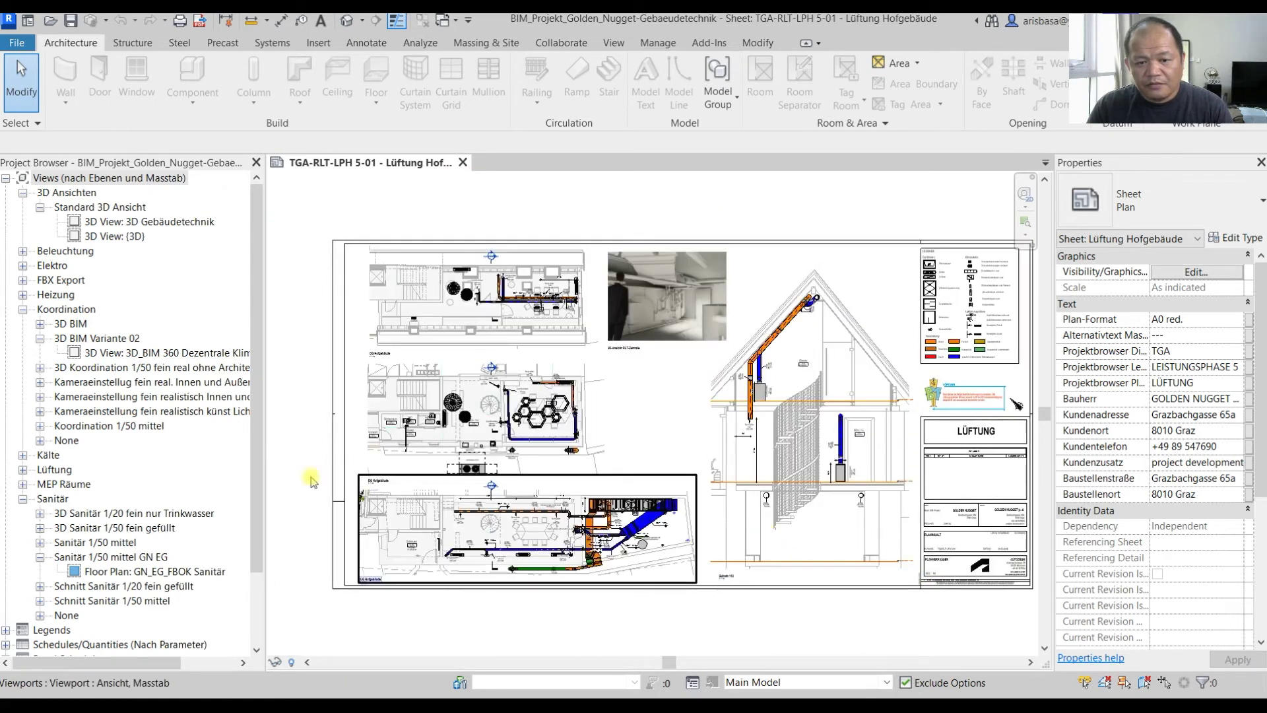
- Open the default 3D view and examine the Golden Nugget building's yellow facade among the surrounding blocks
scroll(310, 480, down, 2)
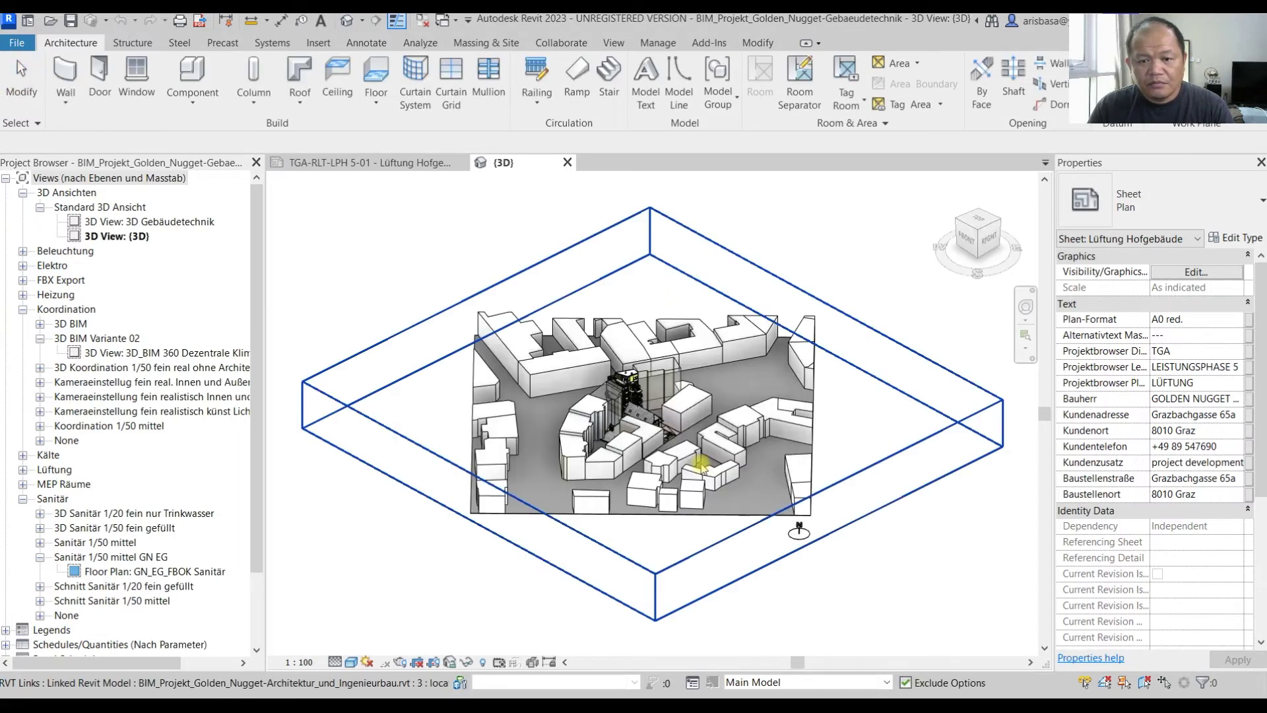
scroll(731, 563, up, 3)
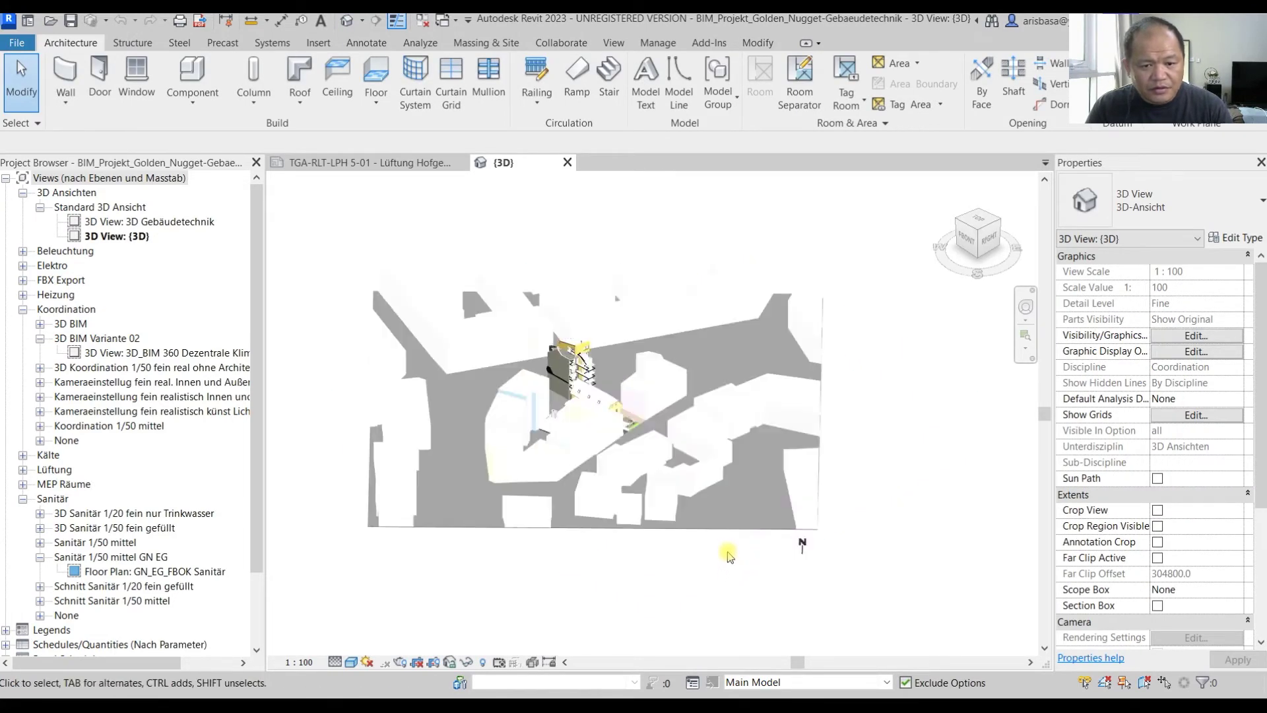
shift+middle_drag(510, 540, 505, 508)
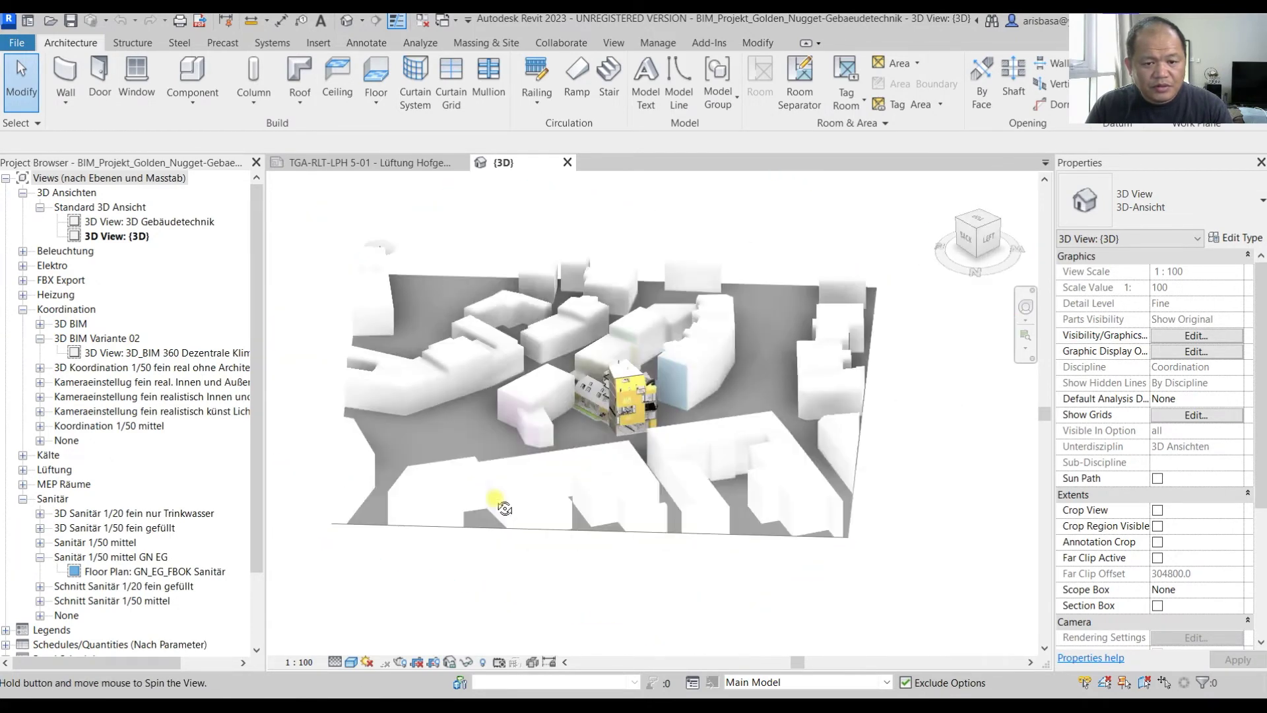
scroll(505, 508, down, 3)
scroll(623, 417, up, 10)
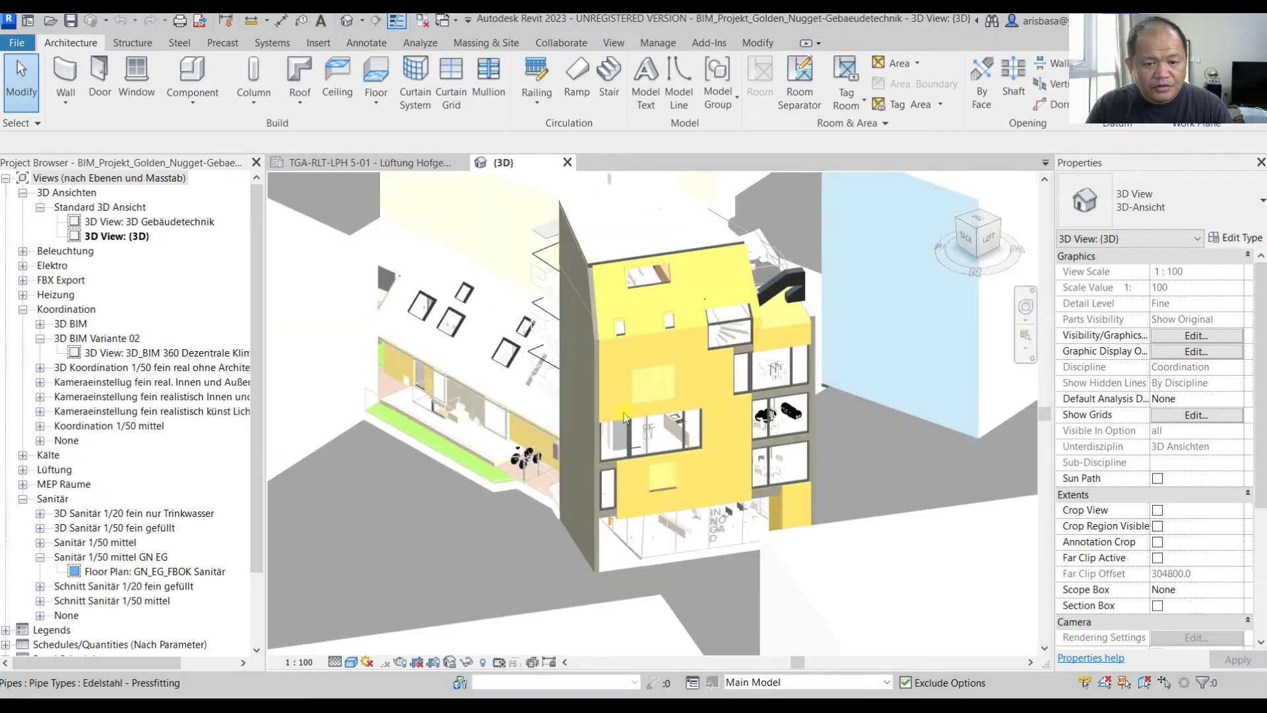
scroll(624, 417, up, 3)
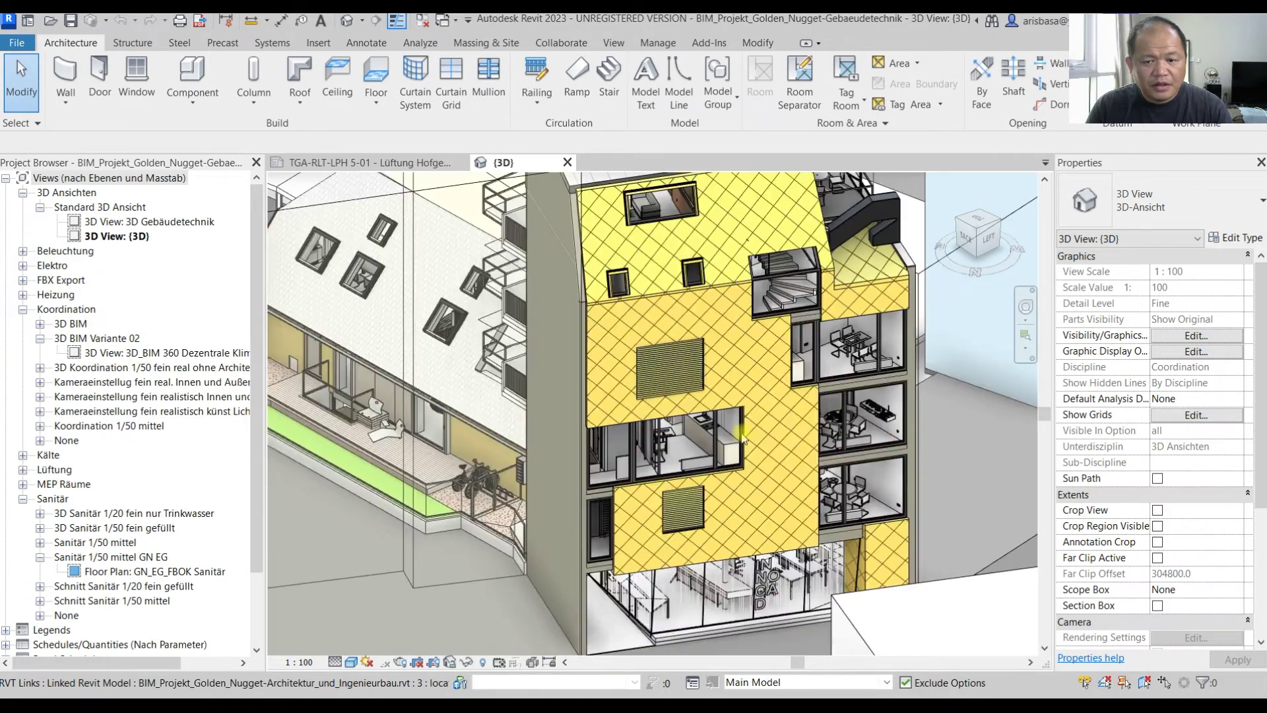
- Examine the building and its city surroundings in 3D from the courtyard side and the front
scroll(726, 441, down, 6)
shift+middle_drag(690, 466, 703, 383)
scroll(703, 383, up, 5)
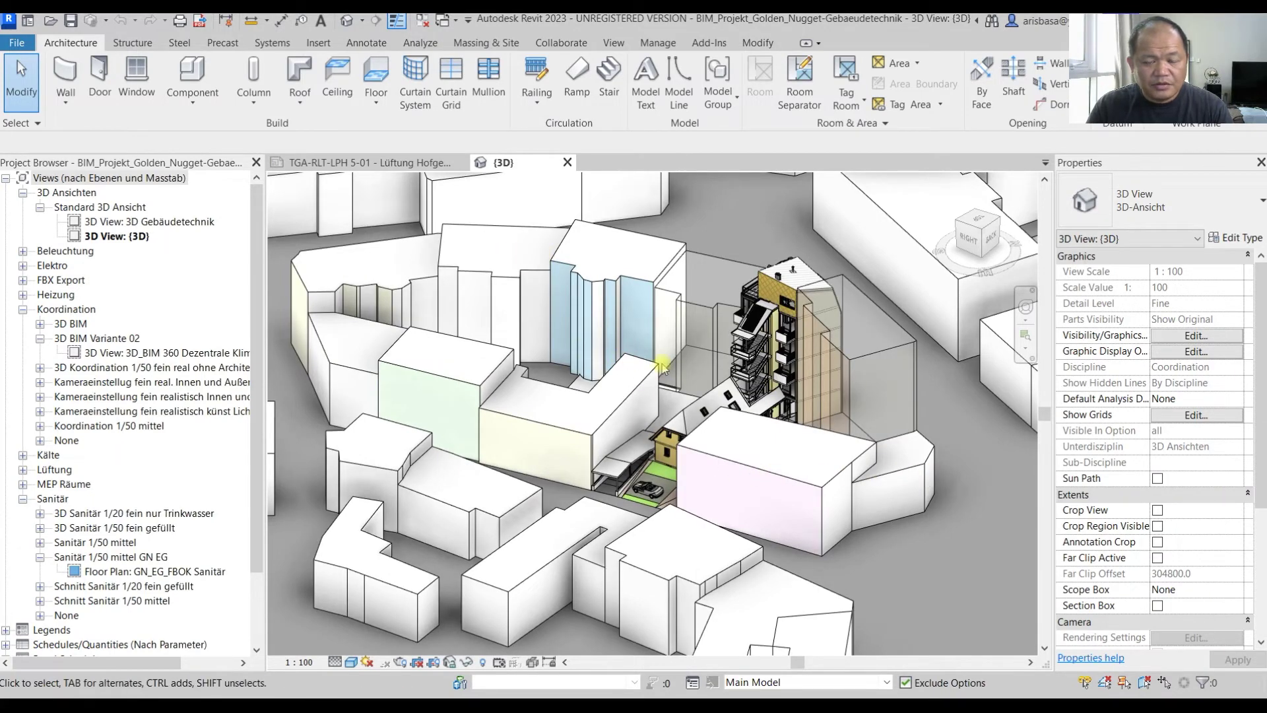
scroll(689, 384, down, 5)
shift+middle_drag(812, 416, 756, 494)
scroll(689, 494, down, 1)
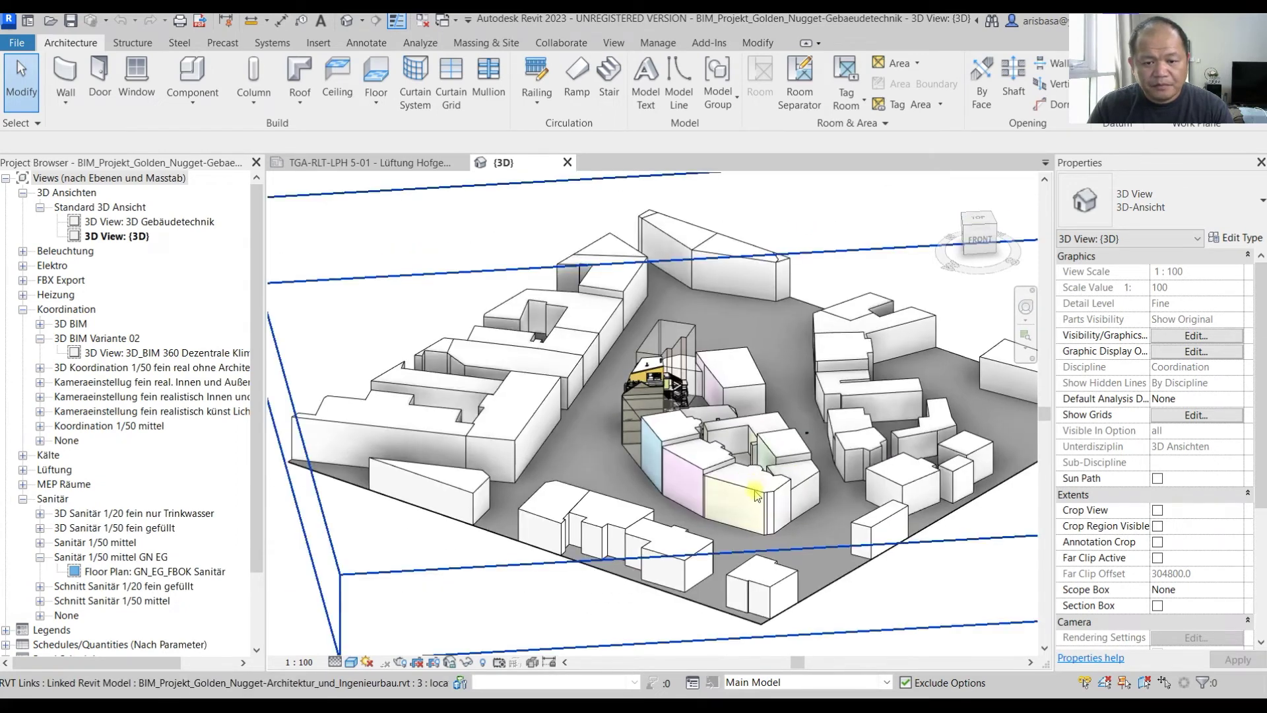
- Try to hide the linked architecture model with its surrounding building masses in the 3D view
click(753, 492)
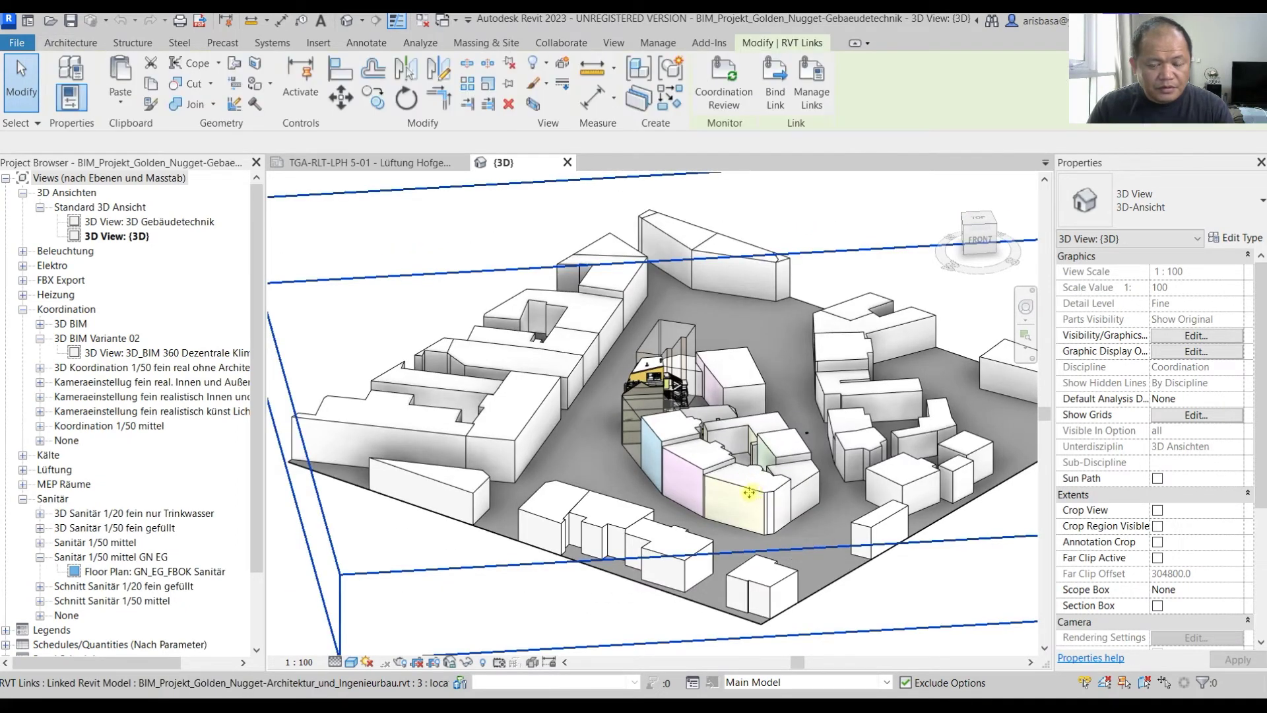
click(696, 495)
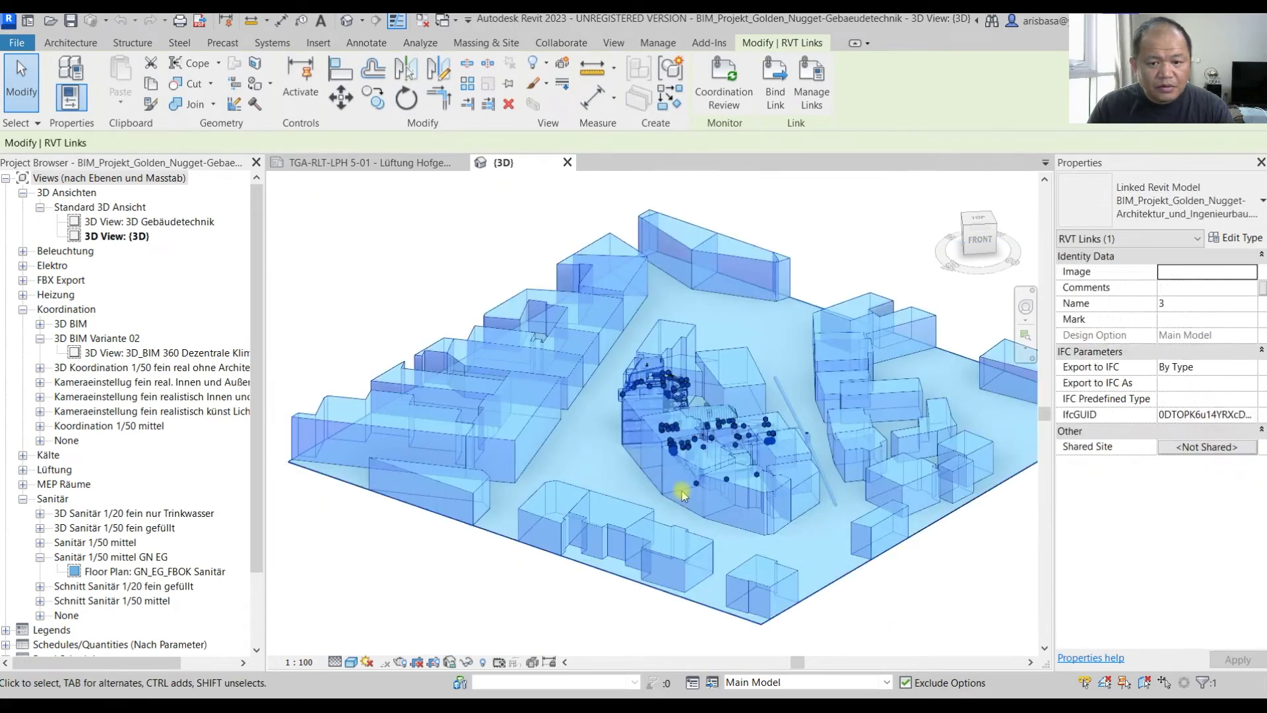
key(e)
key(h)
scroll(680, 462, up, 5)
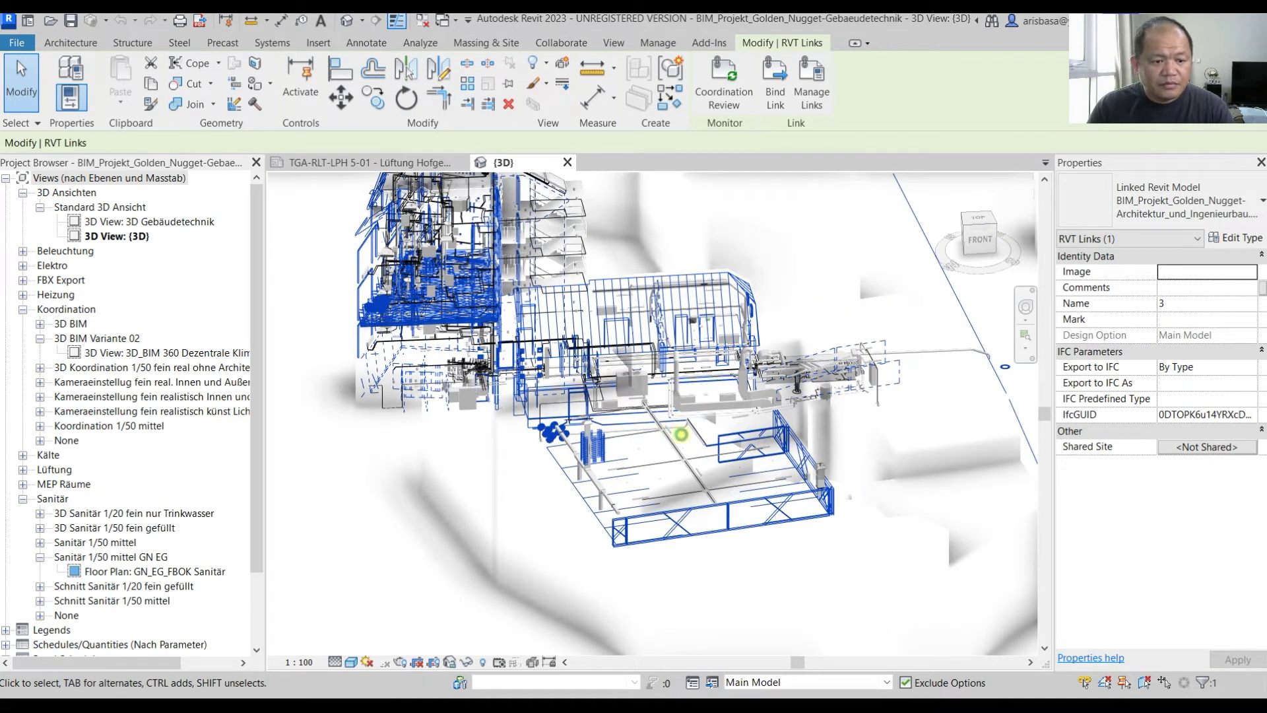
scroll(623, 452, down, 5)
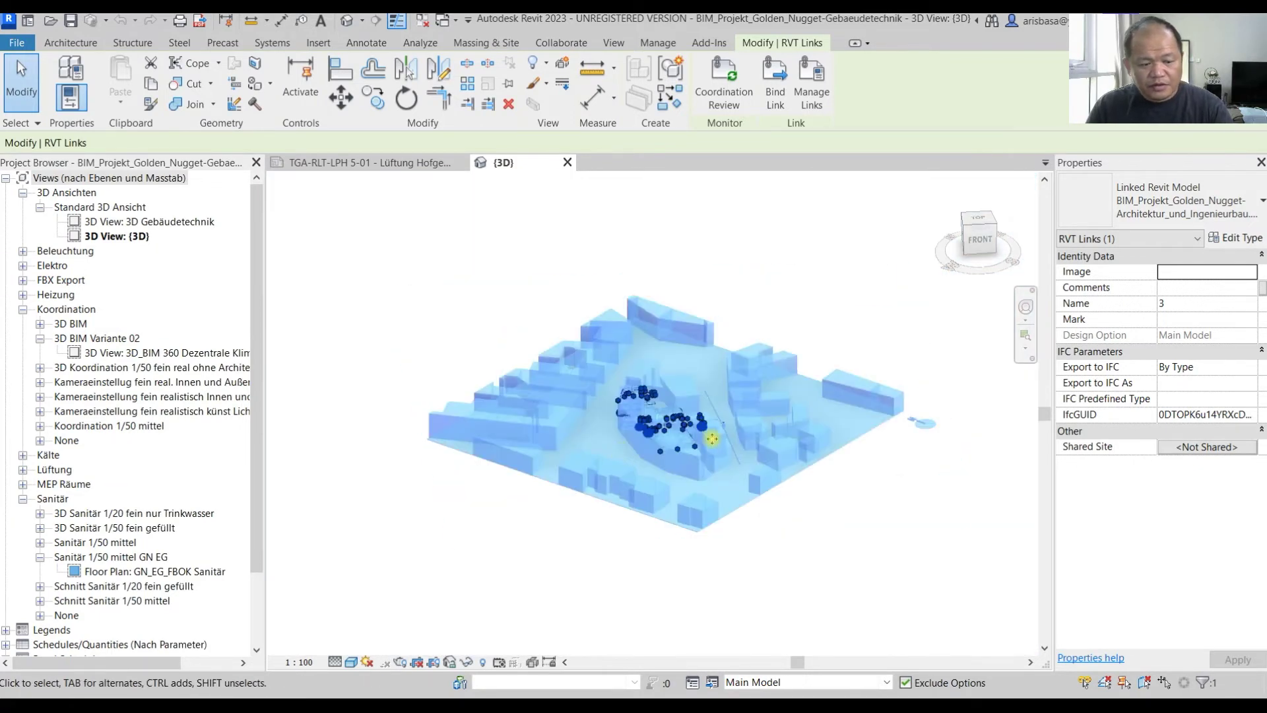
key(Escape)
middle_drag(799, 564, 778, 585)
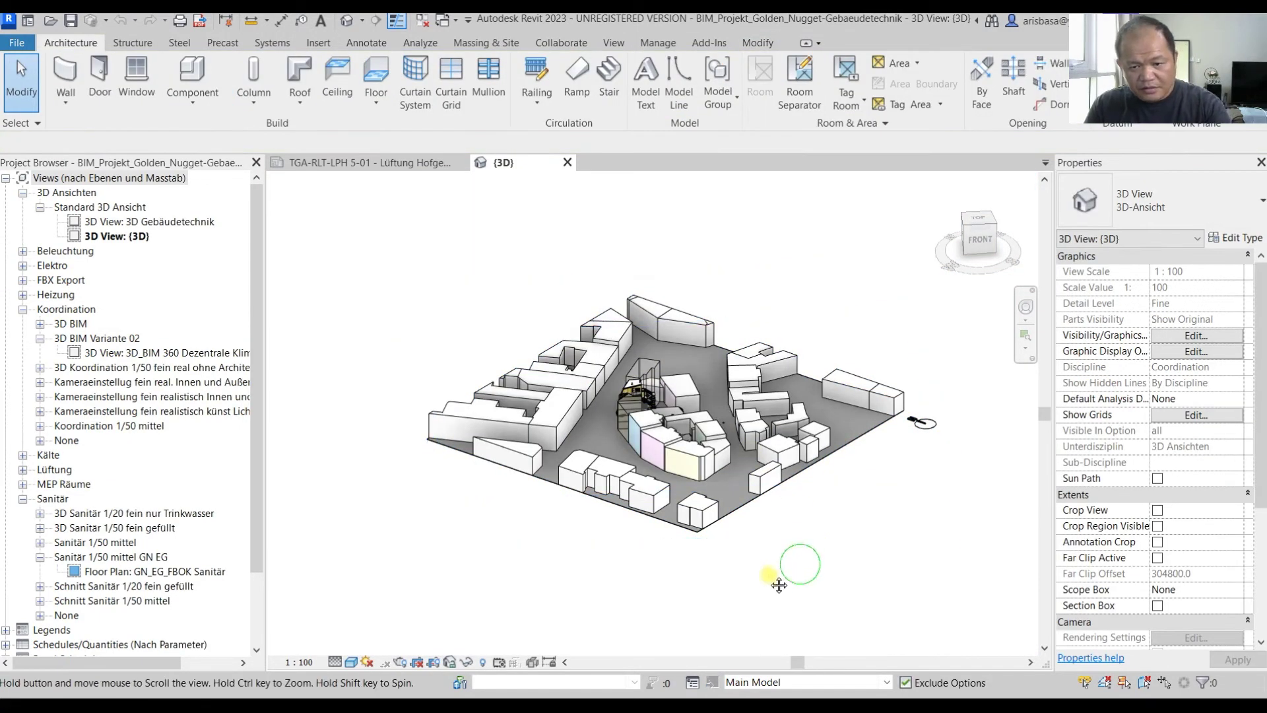
- Review the project's linked files in Manage Links, covering Revit, IFC, DWF markups, point clouds, topography, PDF and images
scroll(858, 442, up, 4)
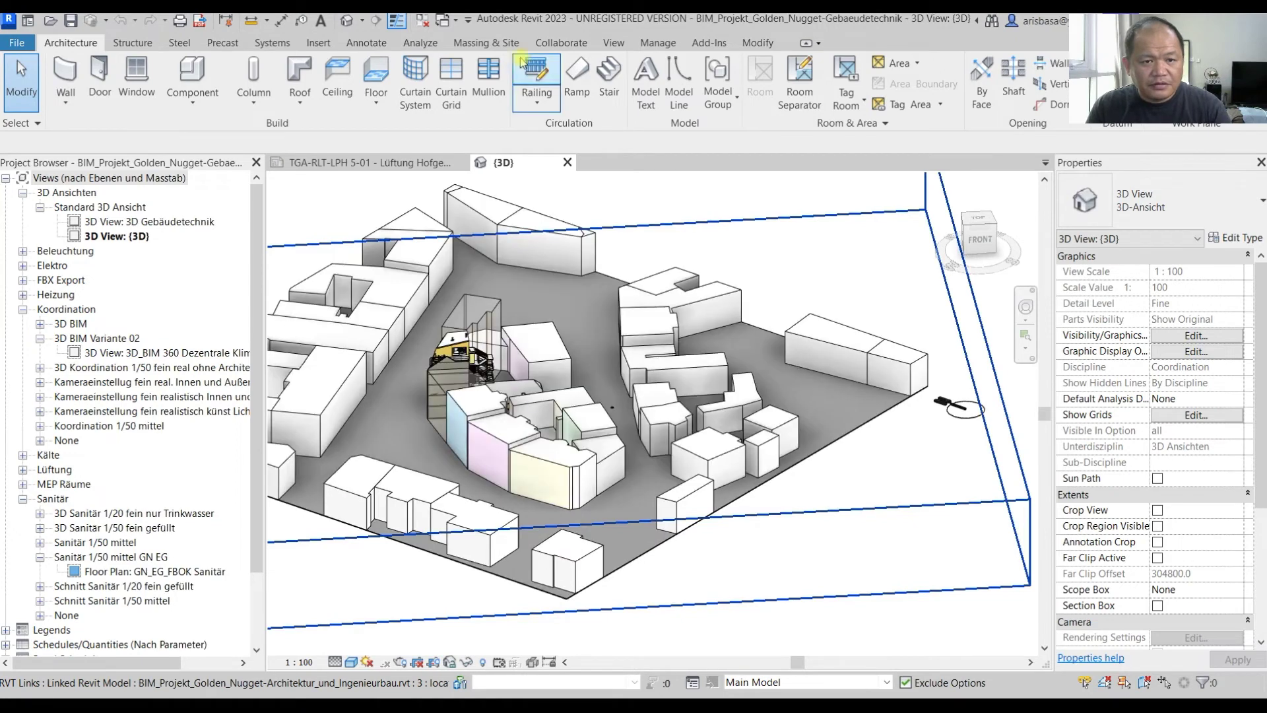
click(657, 43)
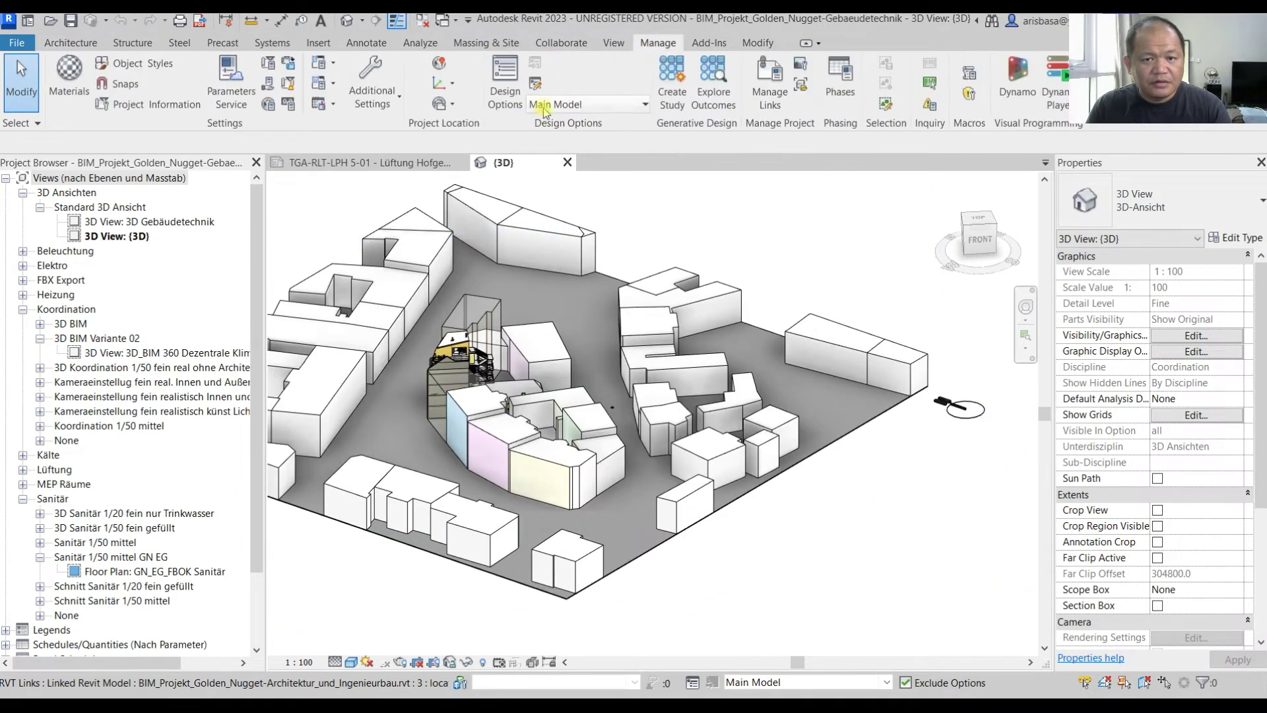
click(767, 95)
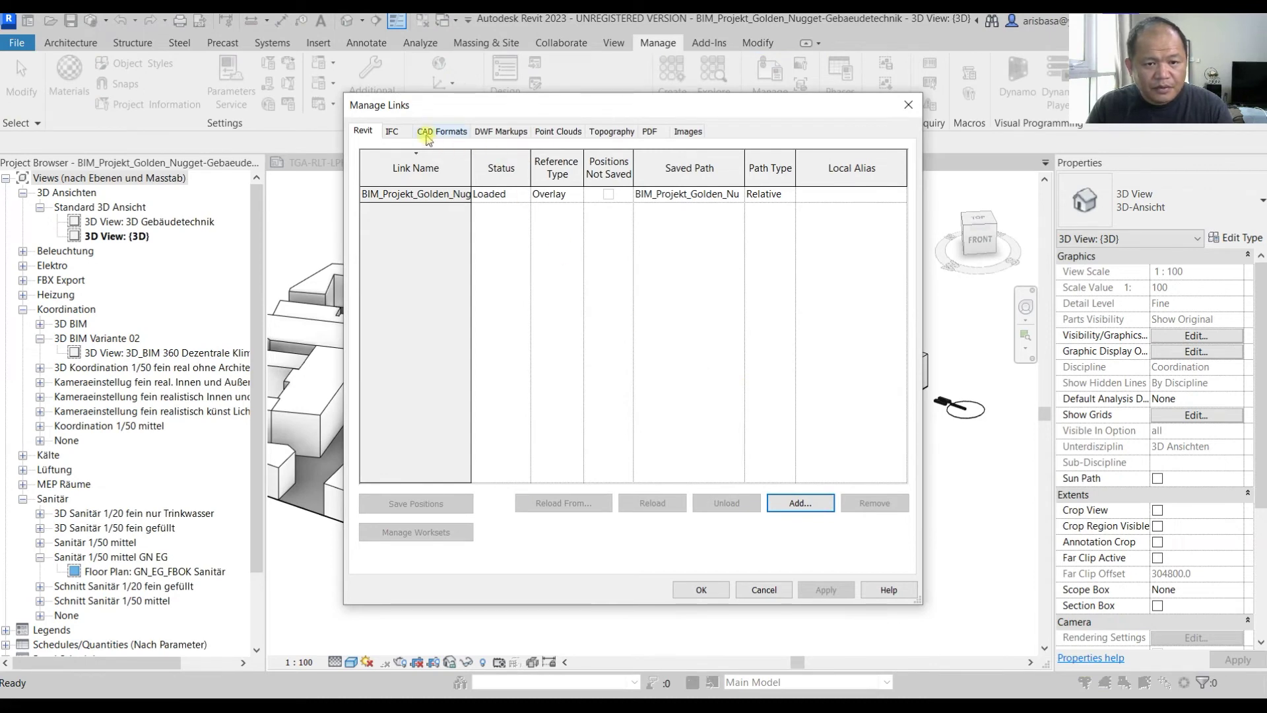
click(428, 135)
click(394, 134)
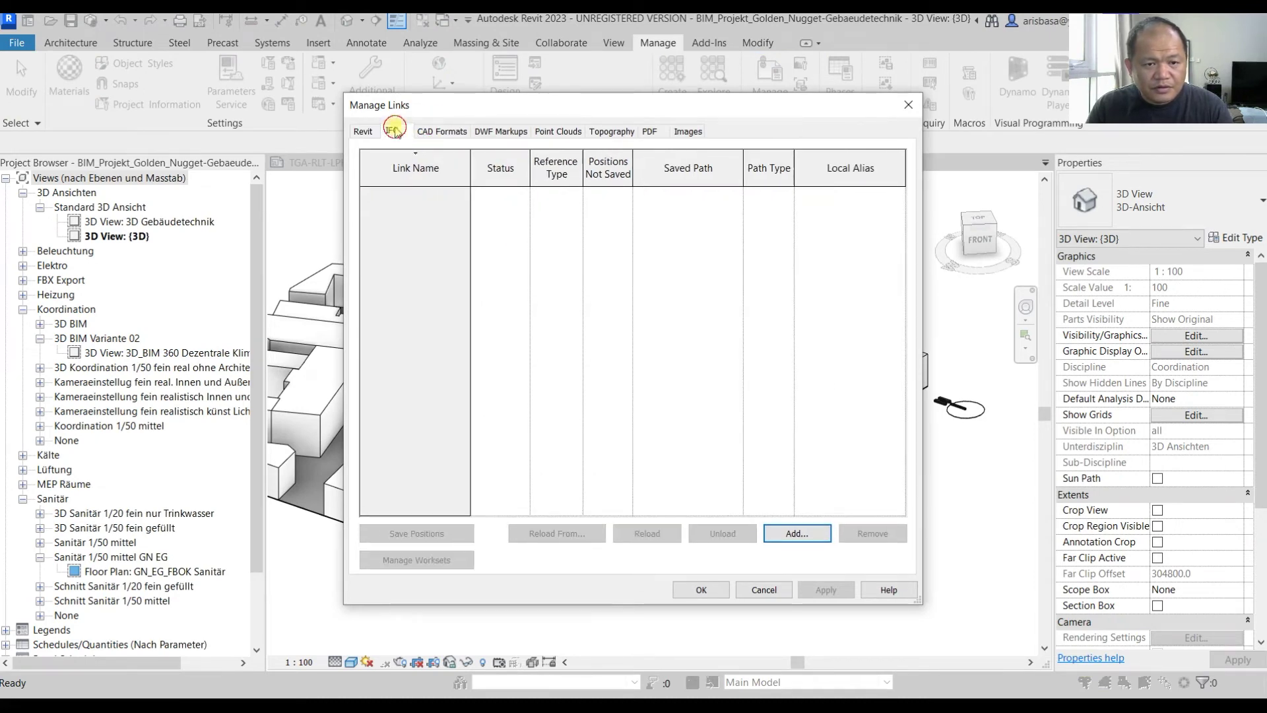
click(508, 133)
click(555, 133)
click(608, 133)
click(649, 132)
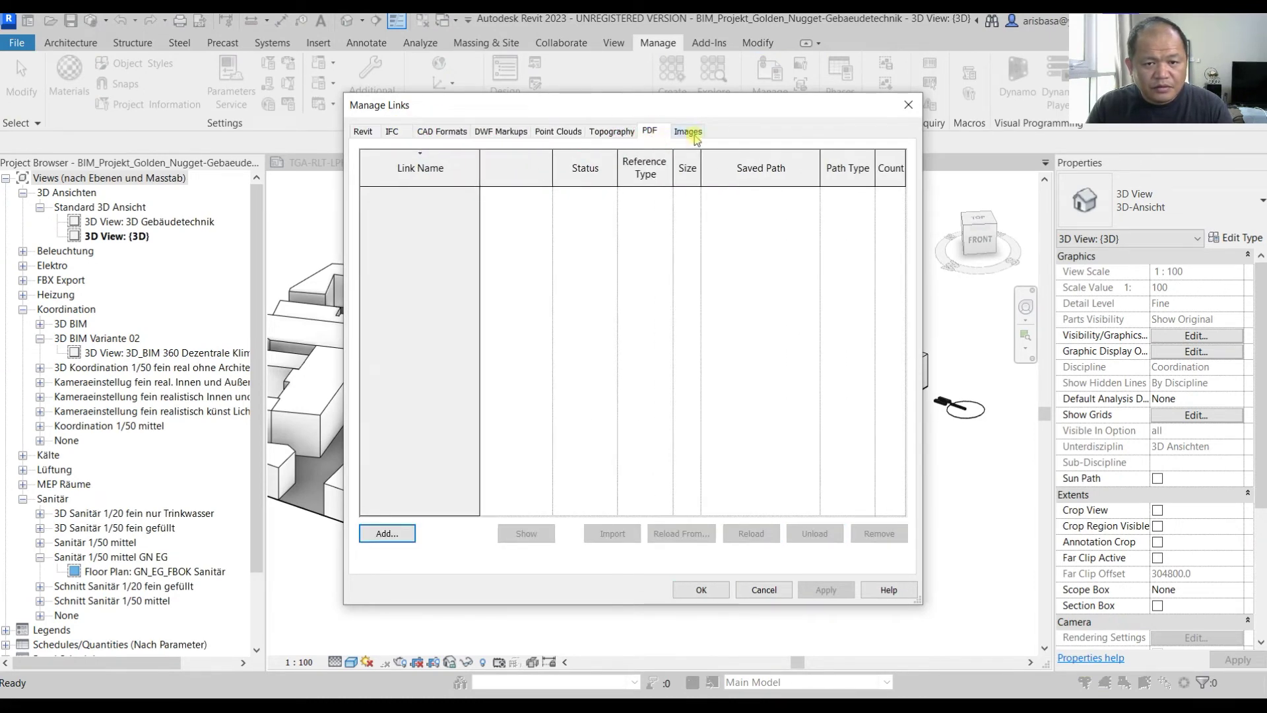
click(690, 133)
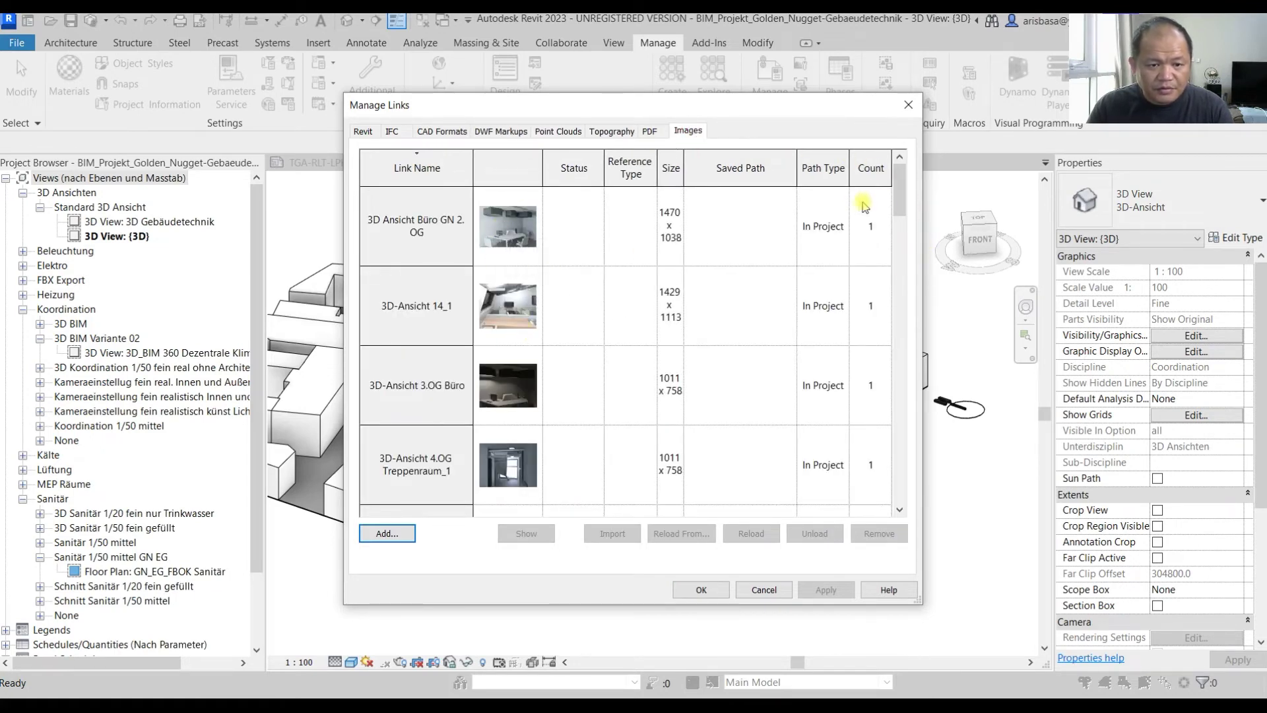
drag(900, 195, 899, 161)
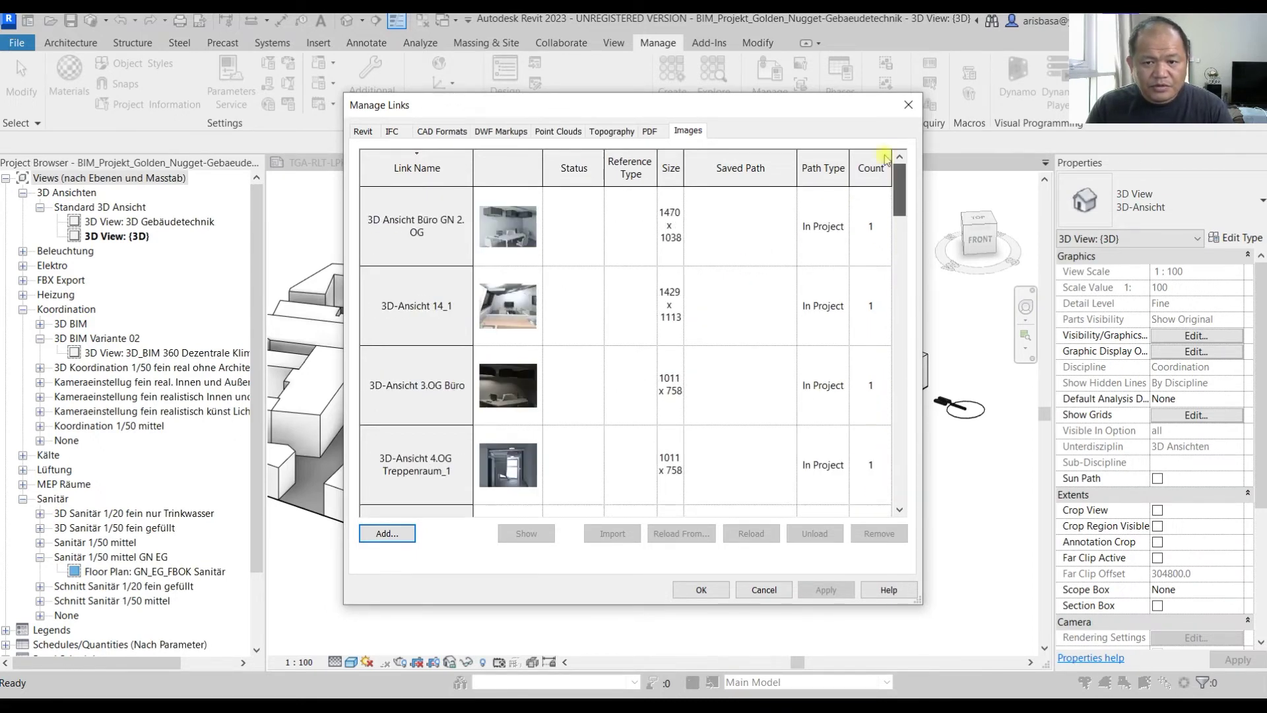
click(908, 104)
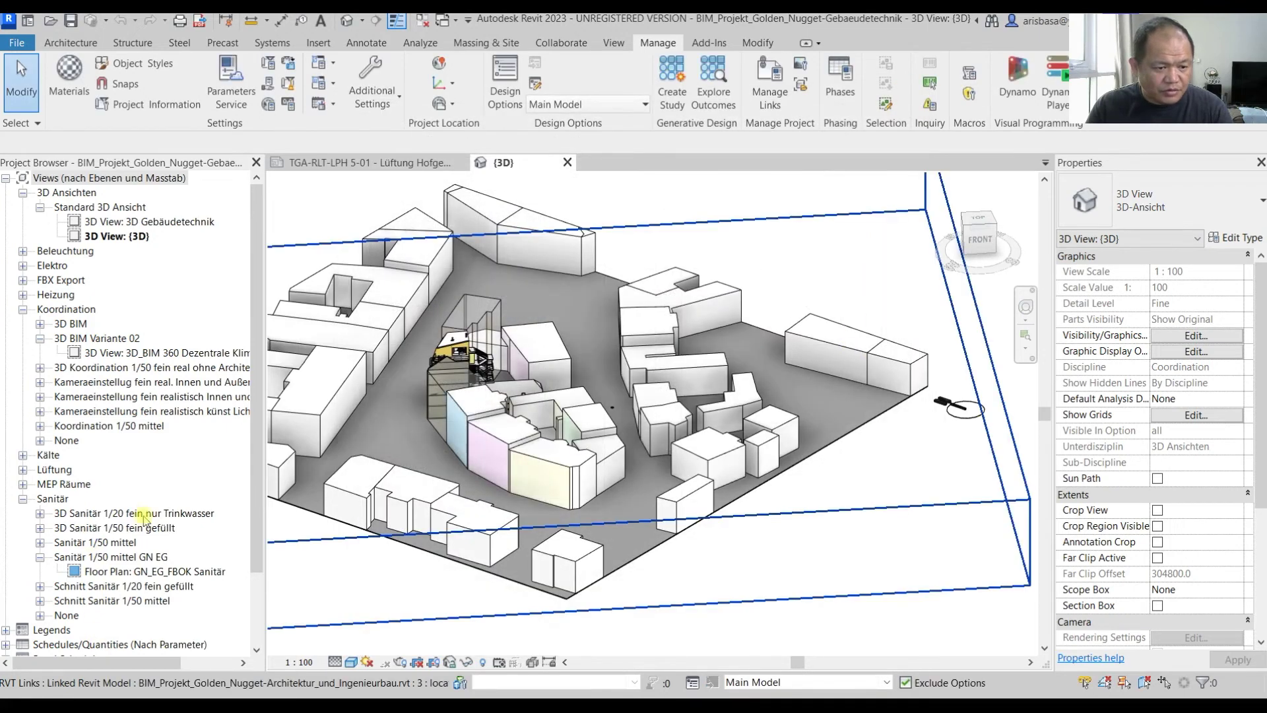
- Open the sheet TGA-ELT-LPH 2-01 - Beleuchtungsstärken Golden Nugget from the ELEKTRO group of LEISTUNGSPHASE 2
scroll(146, 518, down, 2)
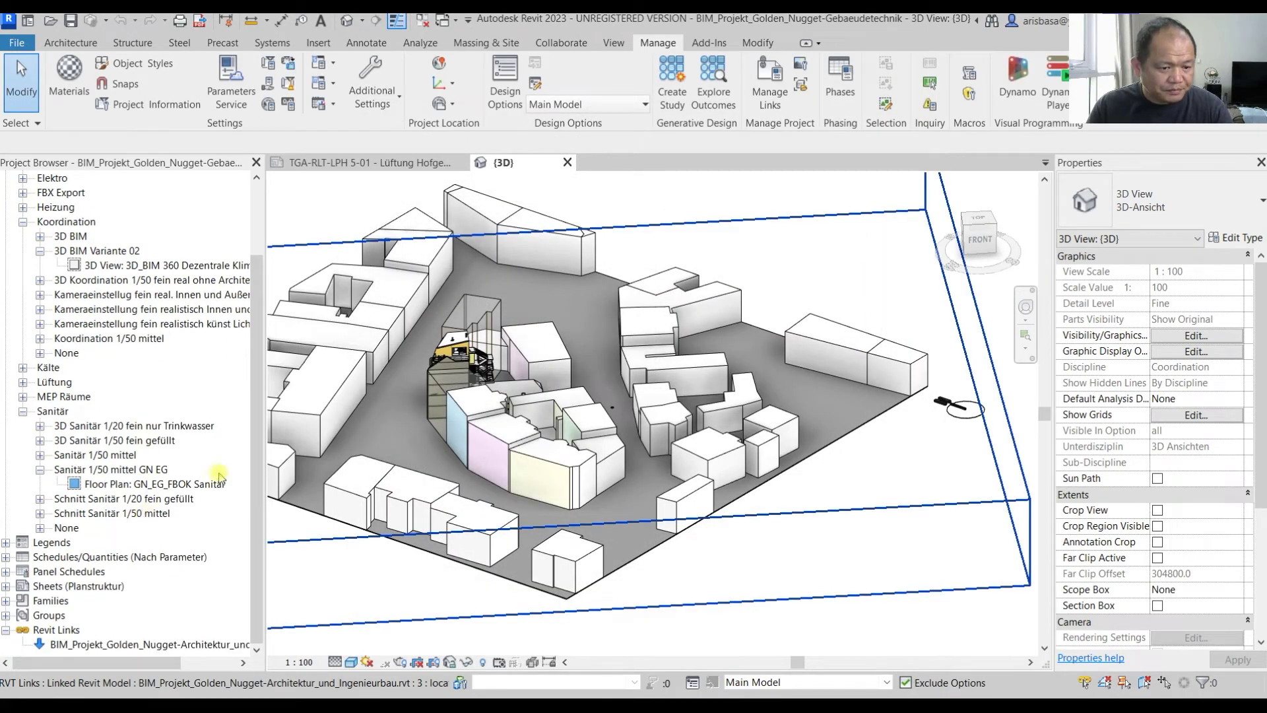
drag(257, 464, 264, 502)
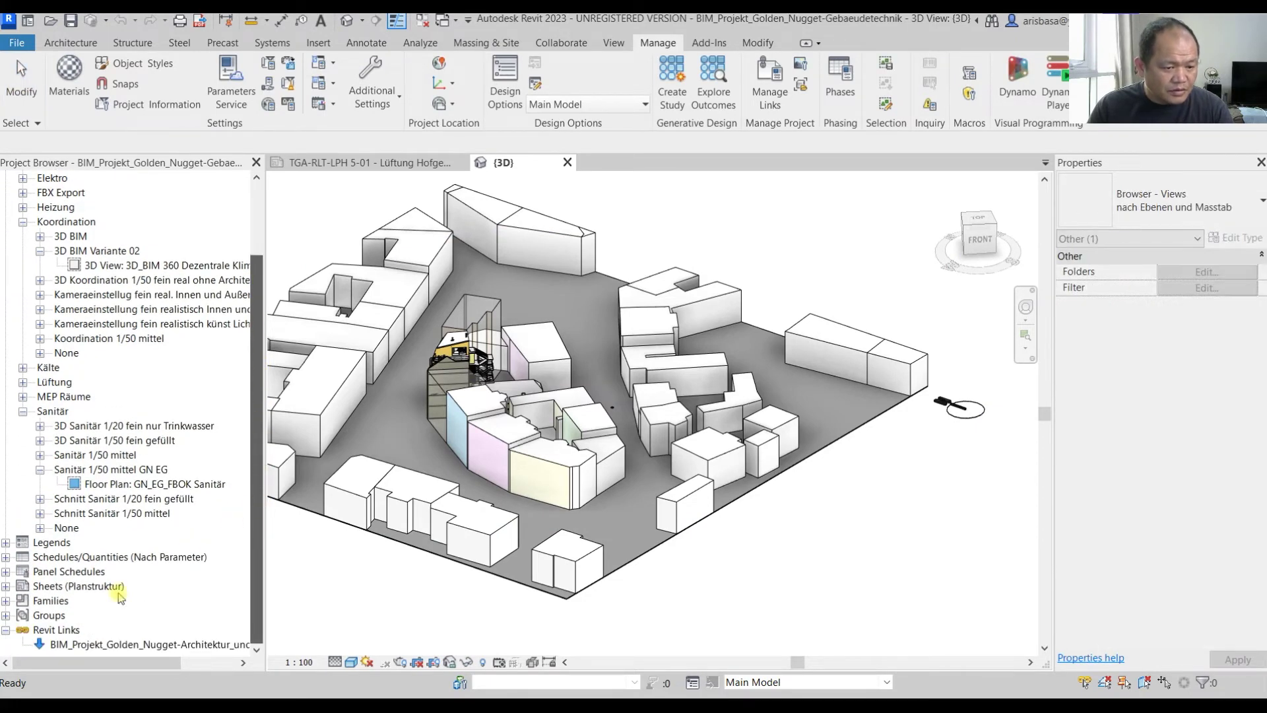
click(5, 585)
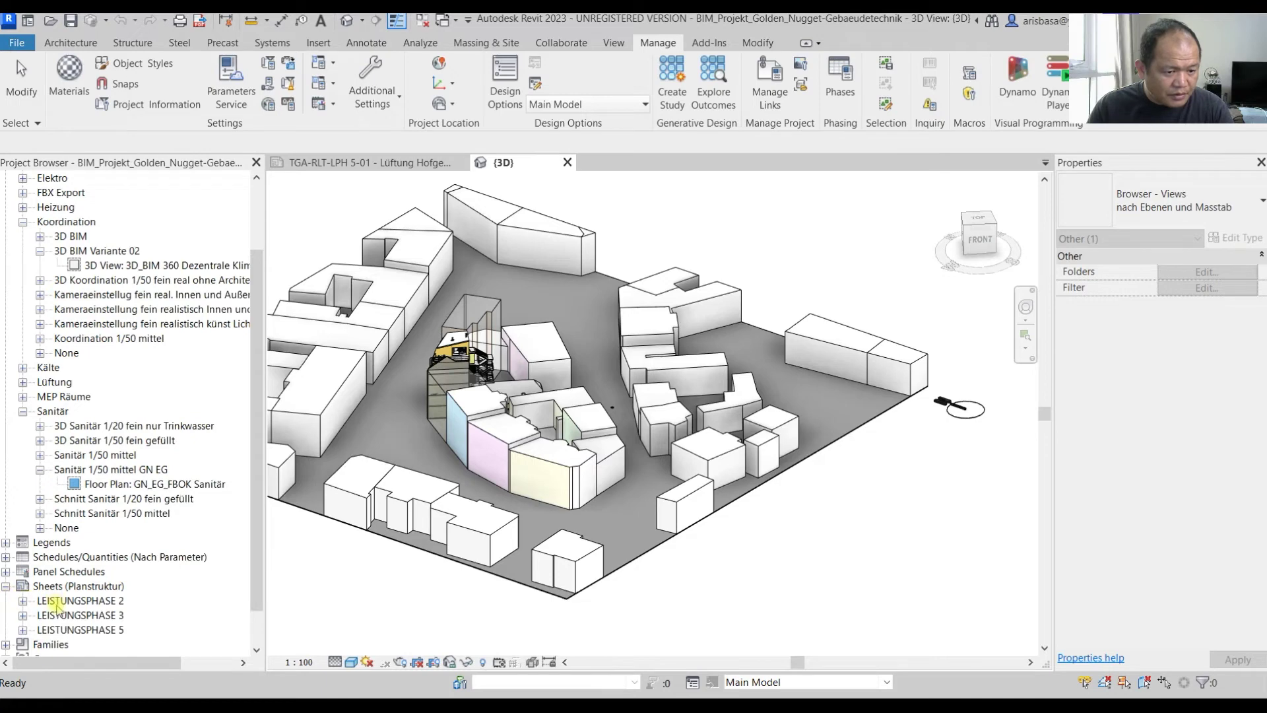
drag(257, 549, 257, 581)
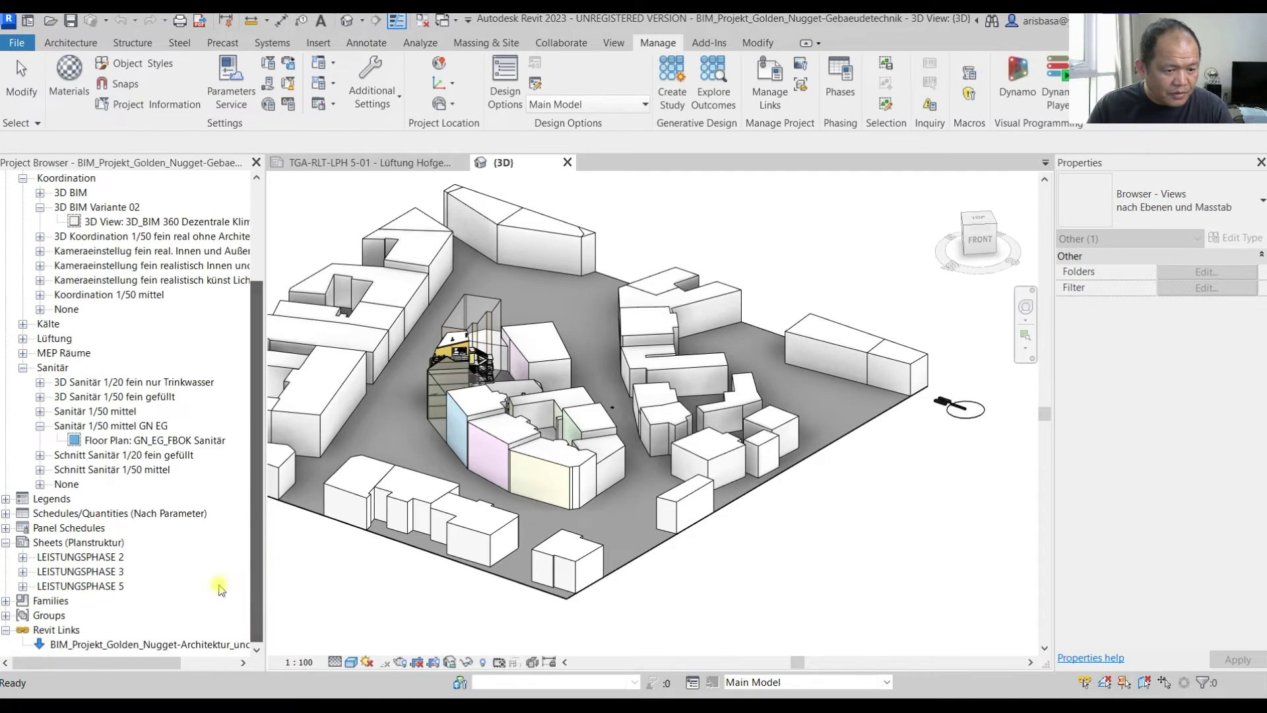
click(73, 571)
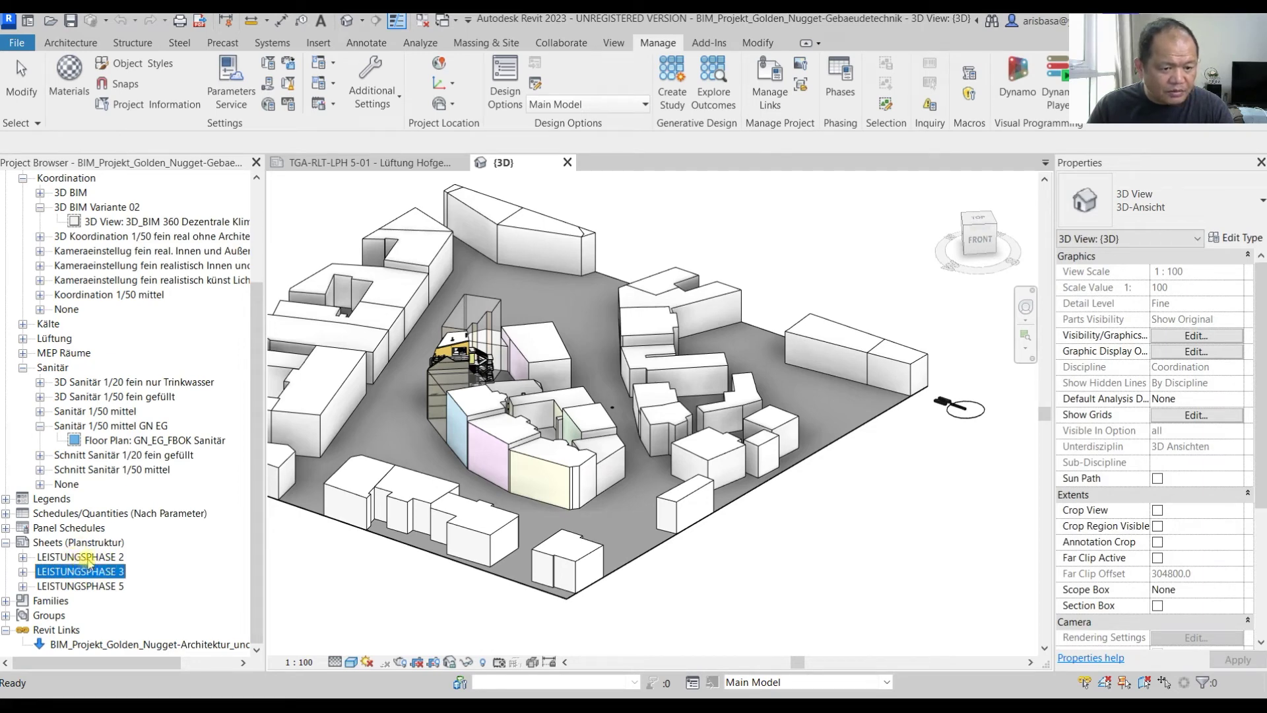
double_click(89, 557)
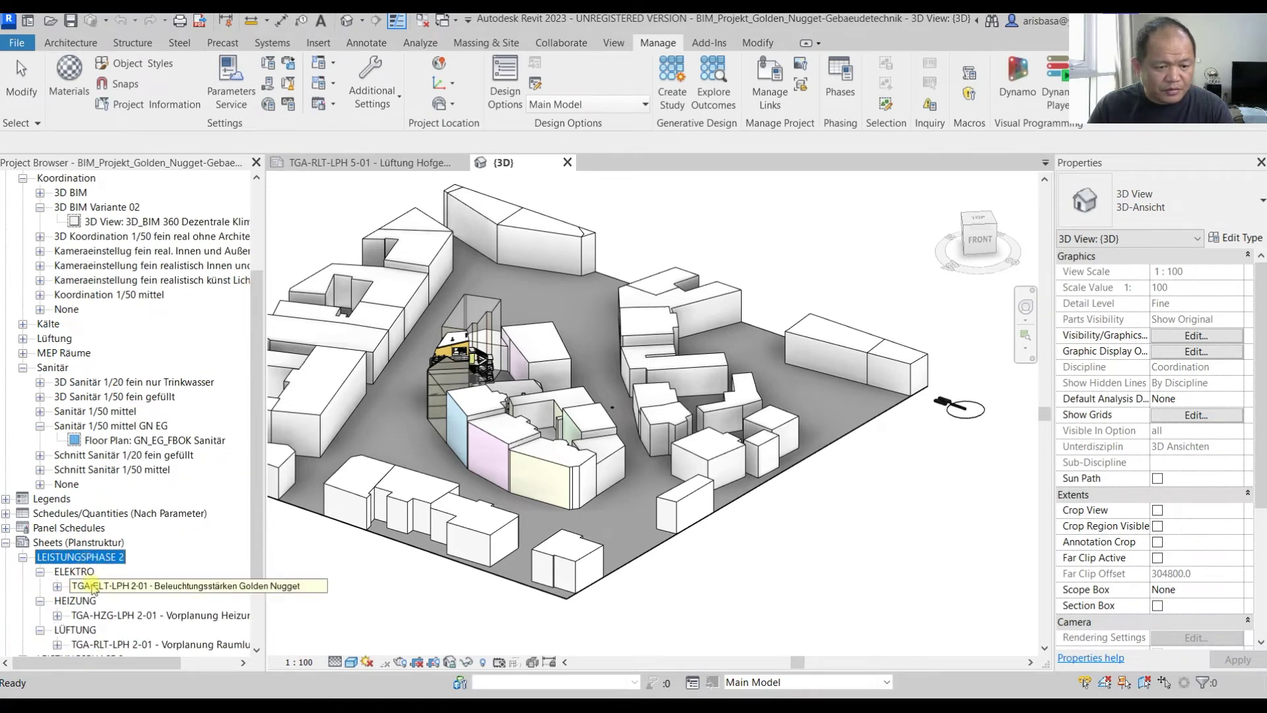
double_click(106, 586)
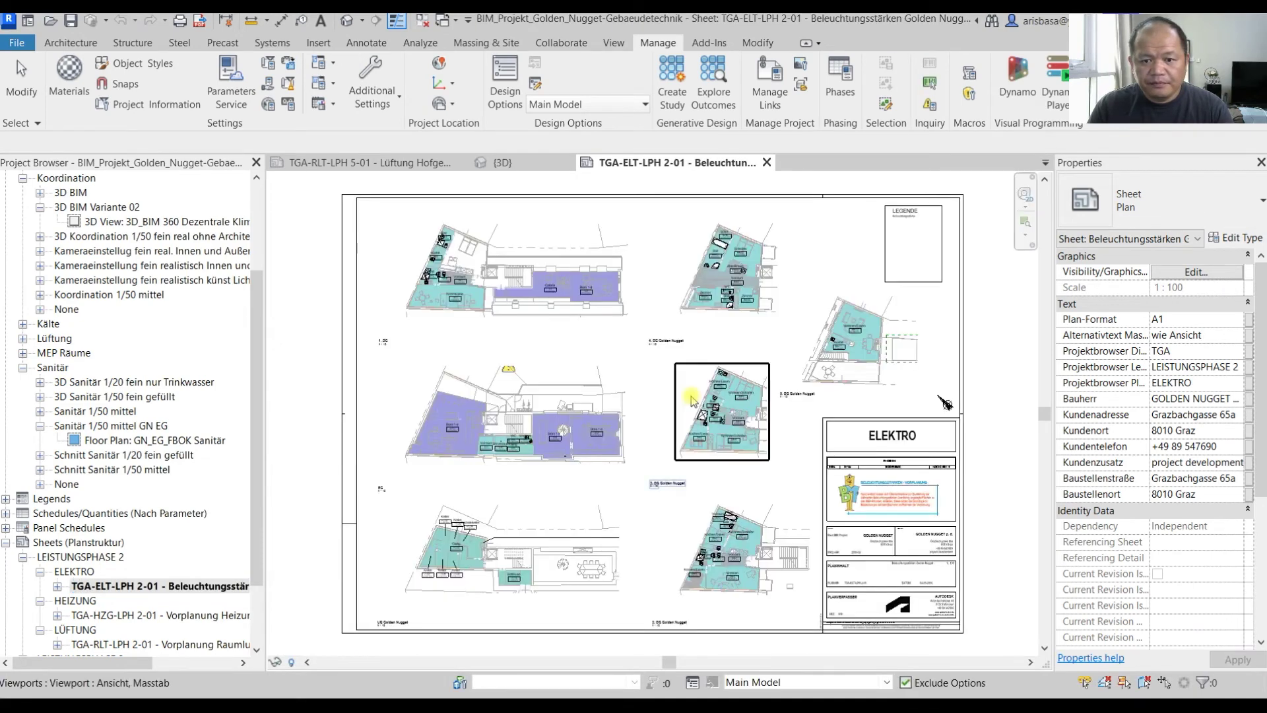
- Examine the color-coded lighting-level floor plans, legend and title block on the Beleuchtungsstärken sheet
middle_drag(653, 472, 683, 453)
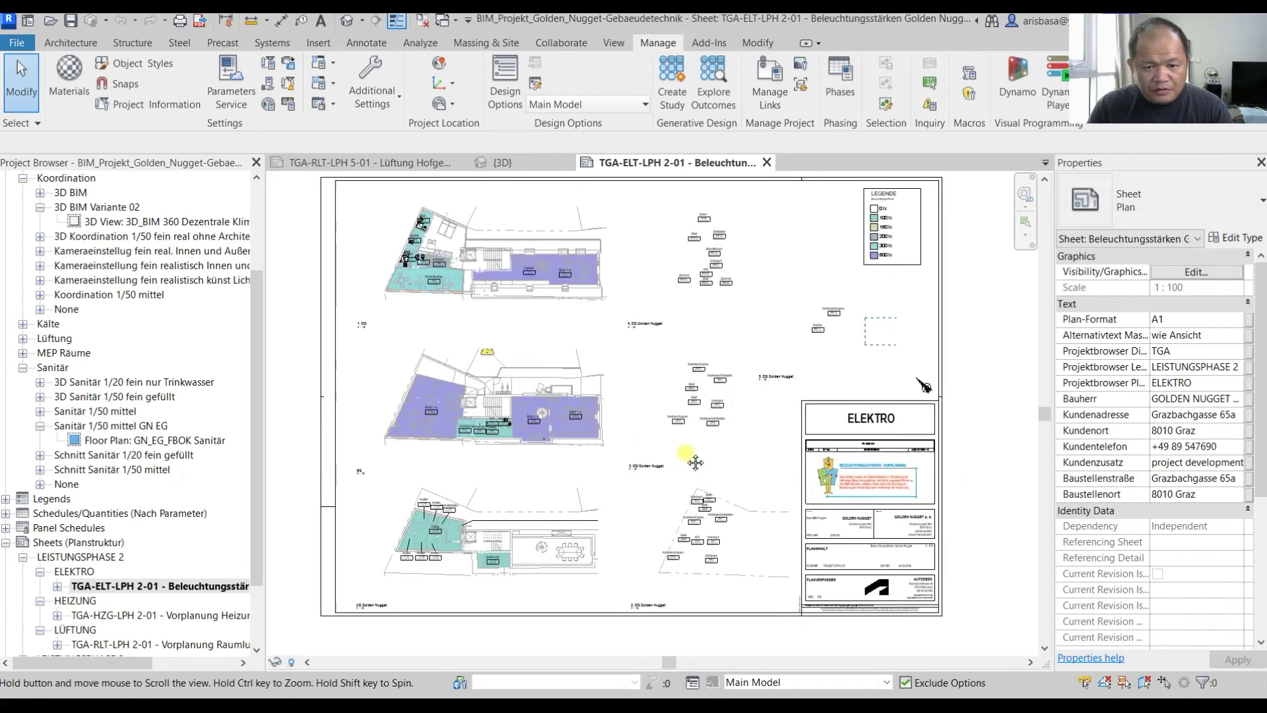
scroll(501, 264, up, 1)
scroll(521, 258, up, 3)
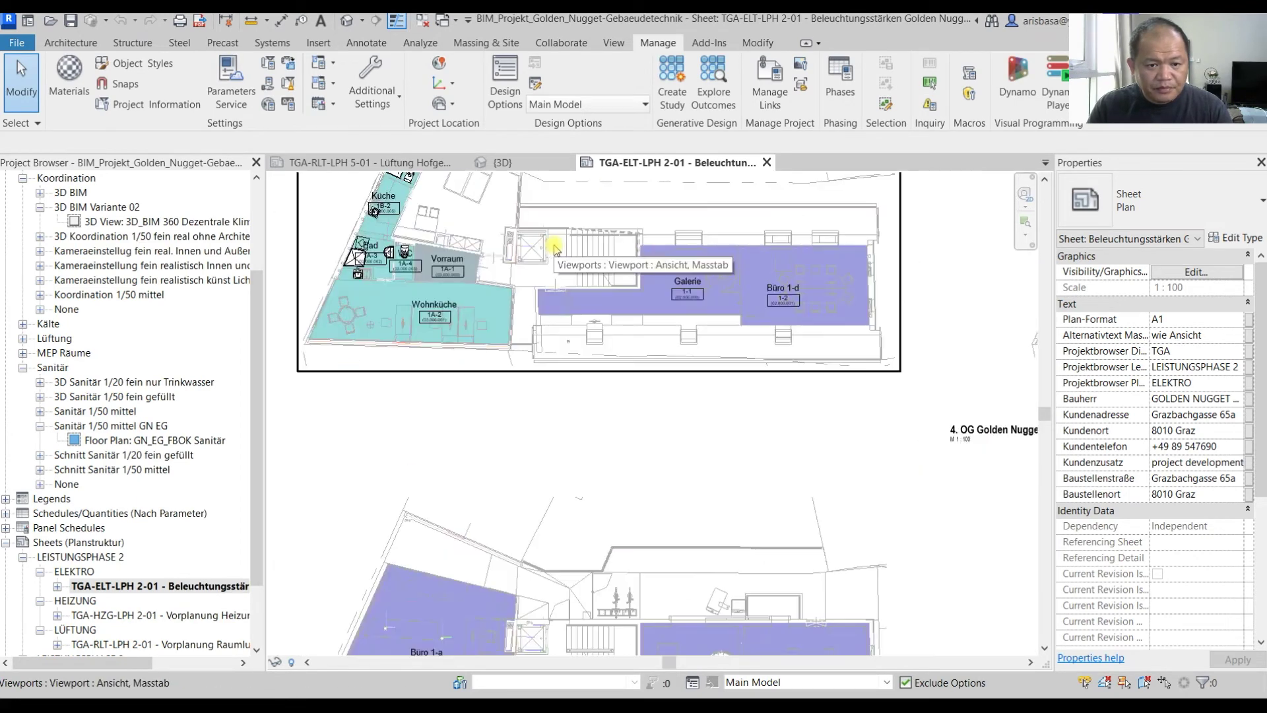
middle_drag(600, 453, 690, 264)
middle_drag(676, 335, 348, 270)
scroll(710, 355, down, 1)
scroll(711, 357, down, 2)
middle_drag(716, 358, 631, 268)
middle_drag(799, 399, 718, 464)
scroll(718, 462, down, 5)
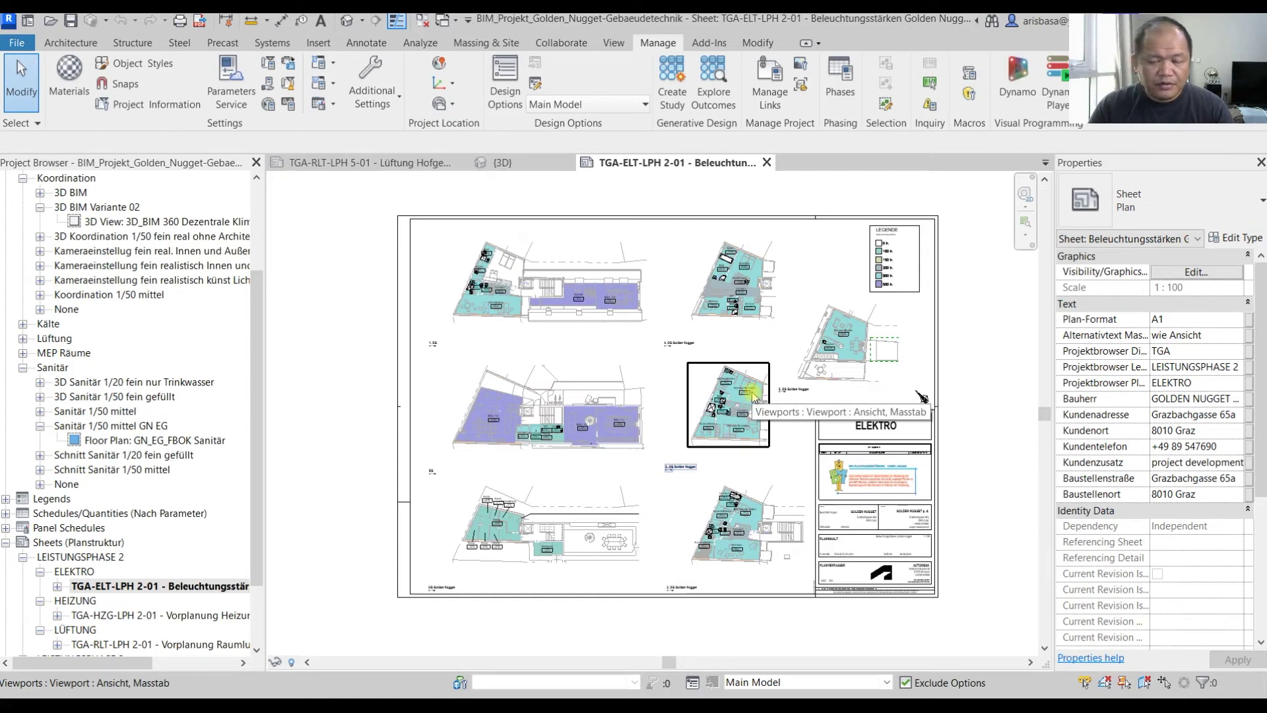
scroll(754, 397, up, 2)
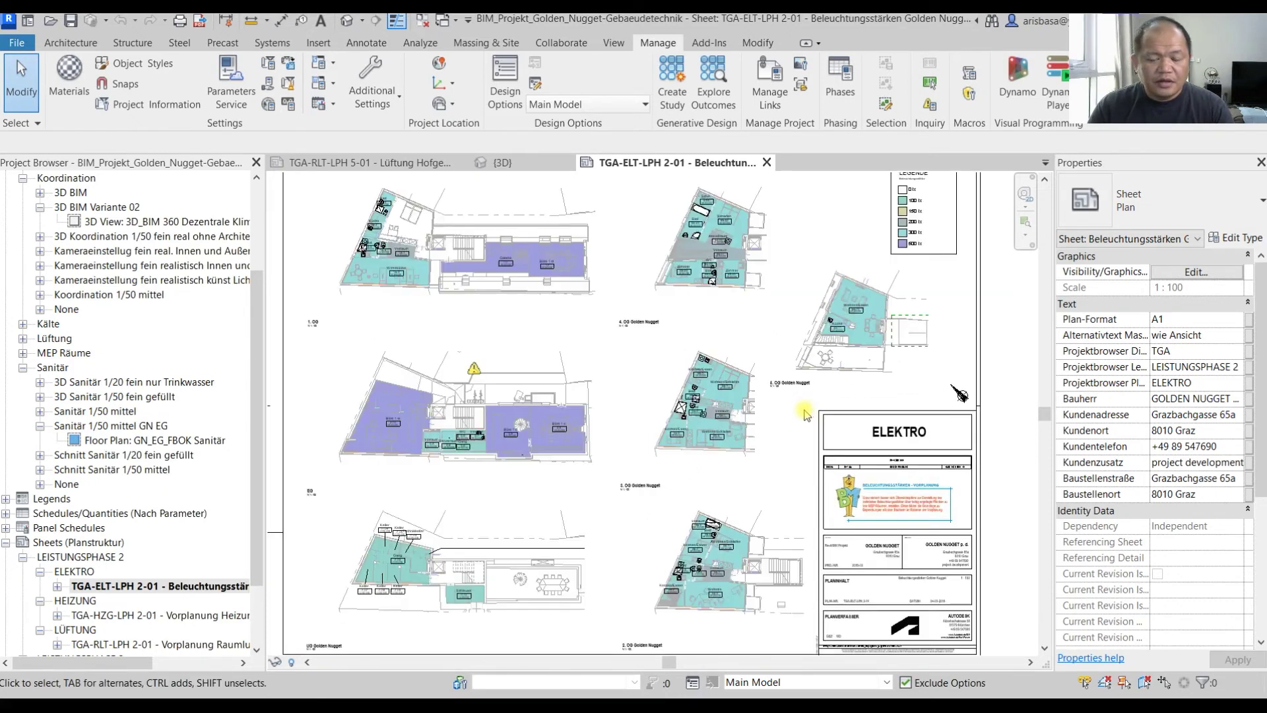
mouse_move(782, 452)
middle_down()
mouse_move(796, 466)
mouse_move(787, 457)
middle_up()
scroll(787, 458, down, 1)
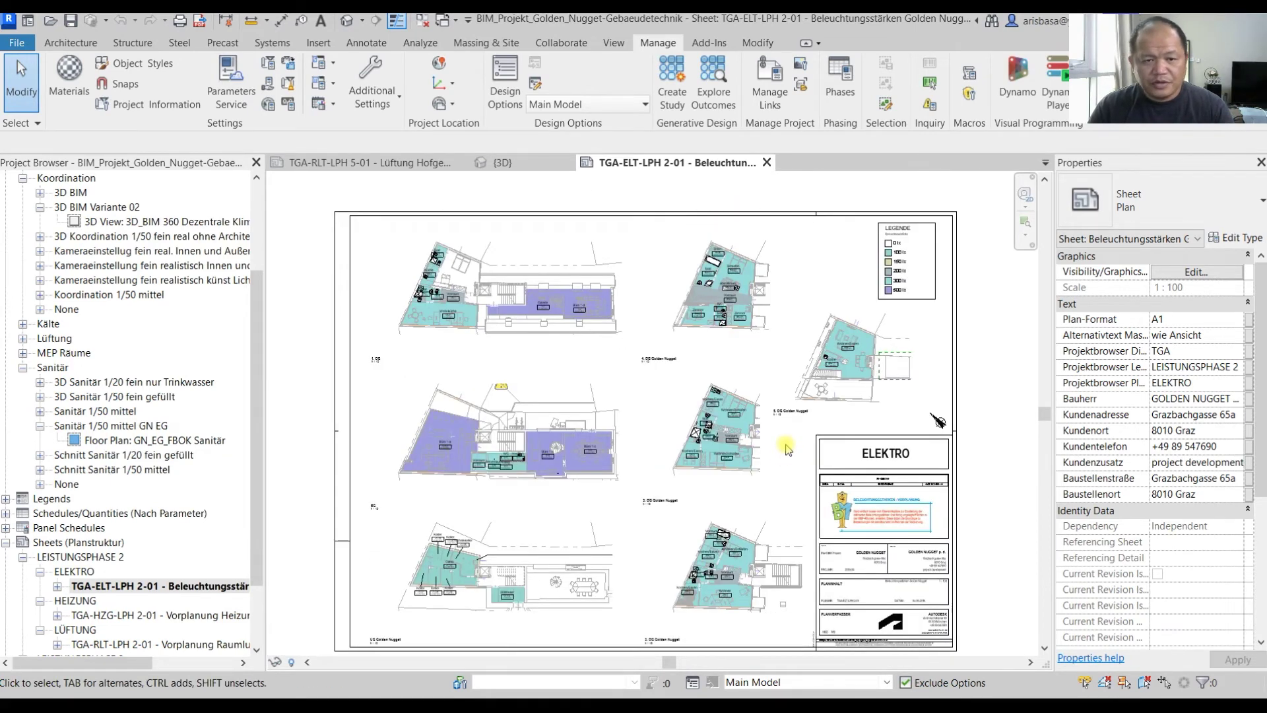
- Revisit the 3D city model and the TGA-RLT-LPH 5-01 ventilation sheet with its plans, section and legend
click(503, 162)
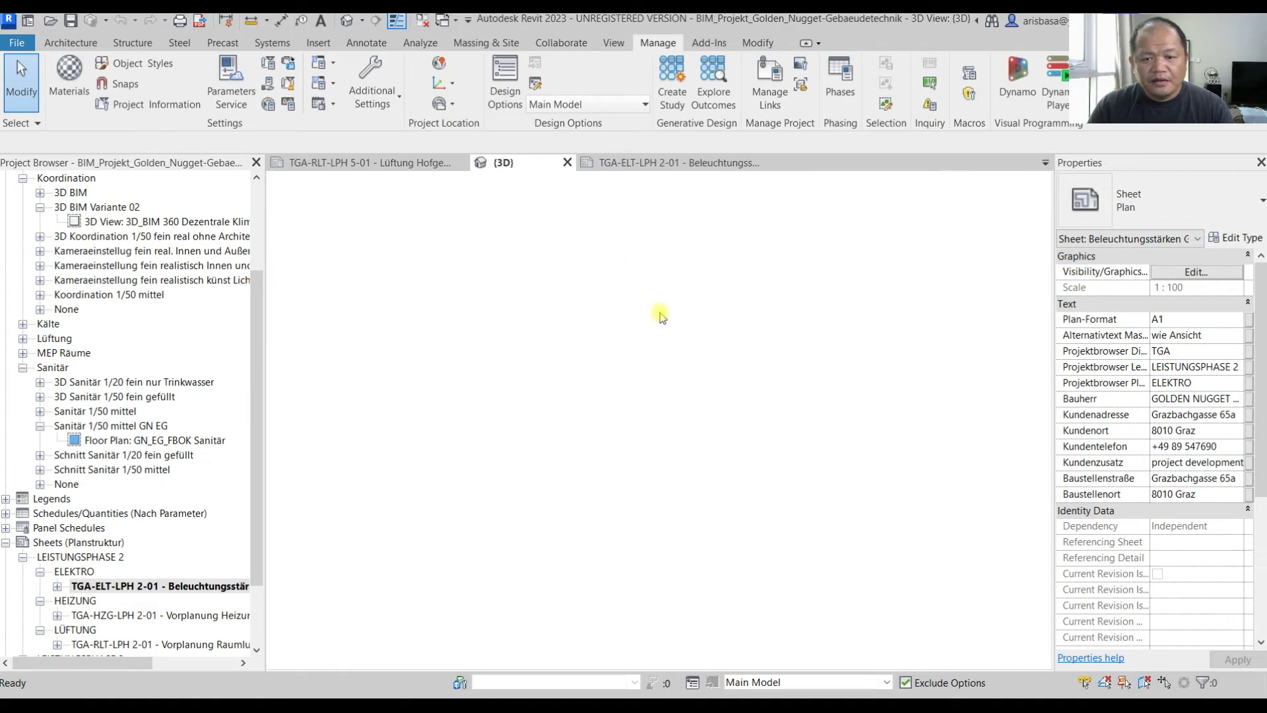
mouse_move(741, 346)
shift+middle_down()
mouse_move(862, 396)
mouse_move(726, 346)
shift+middle_up()
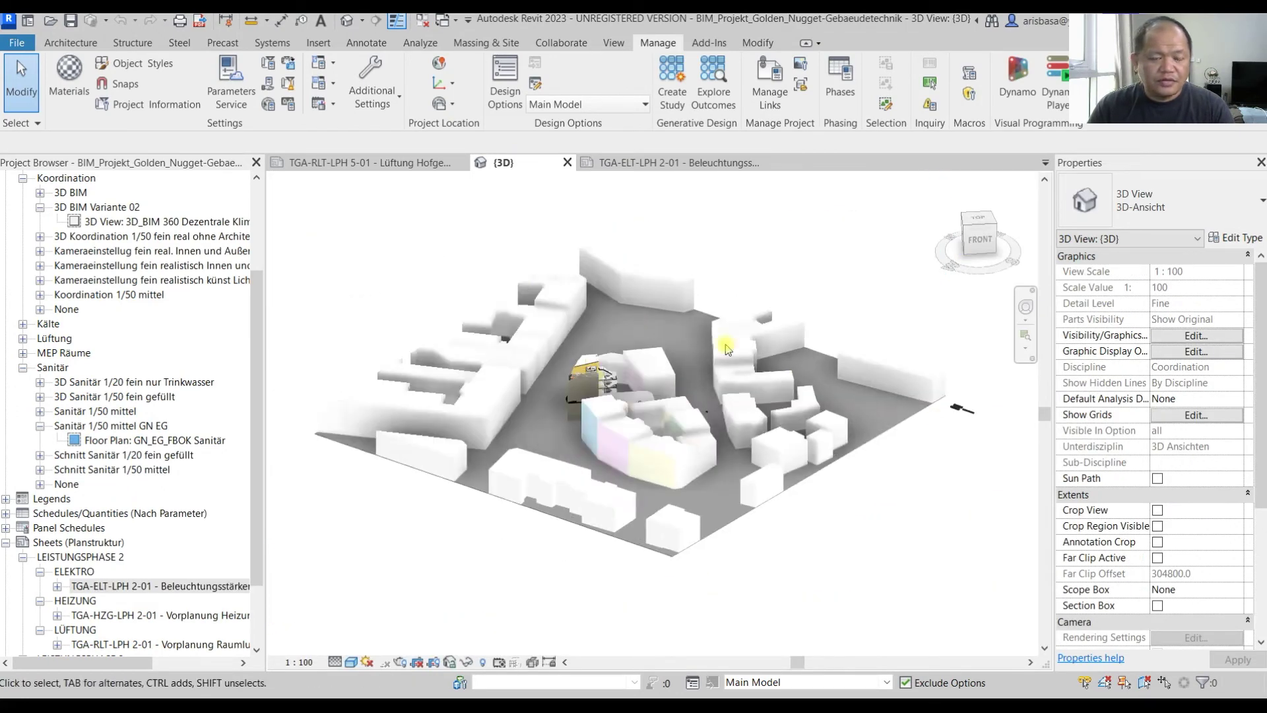
click(418, 163)
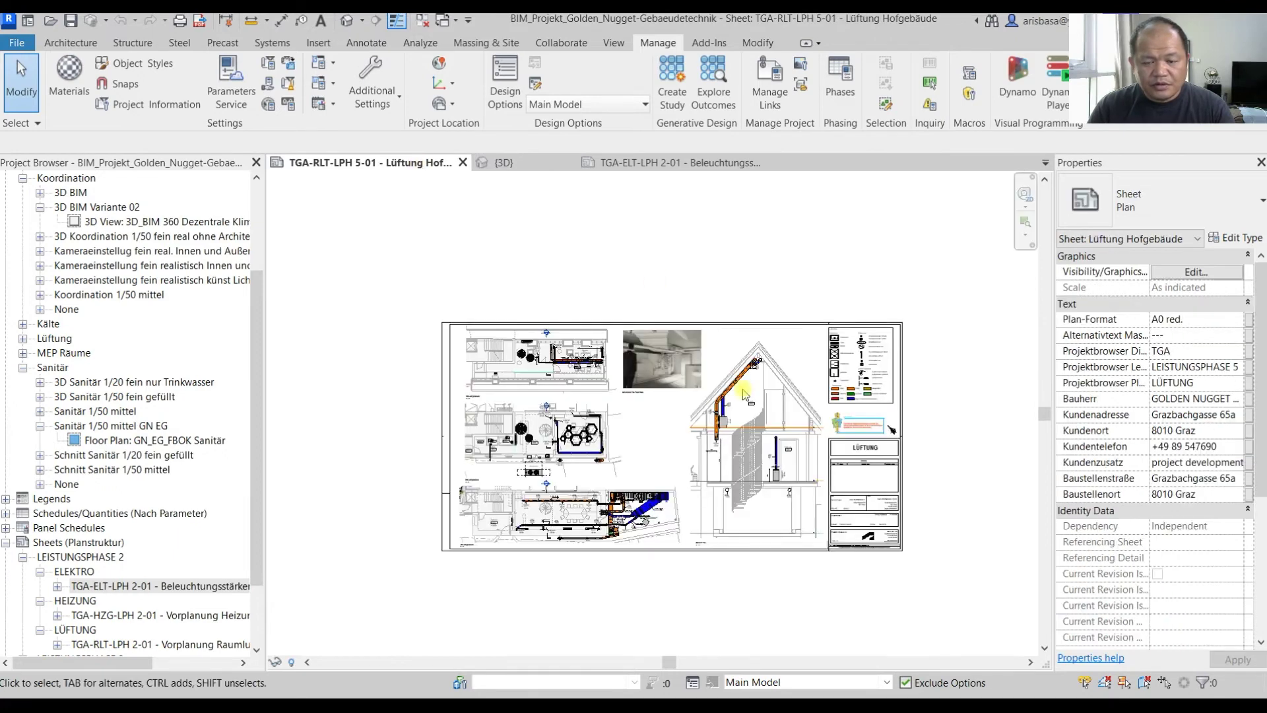
scroll(682, 419, up, 2)
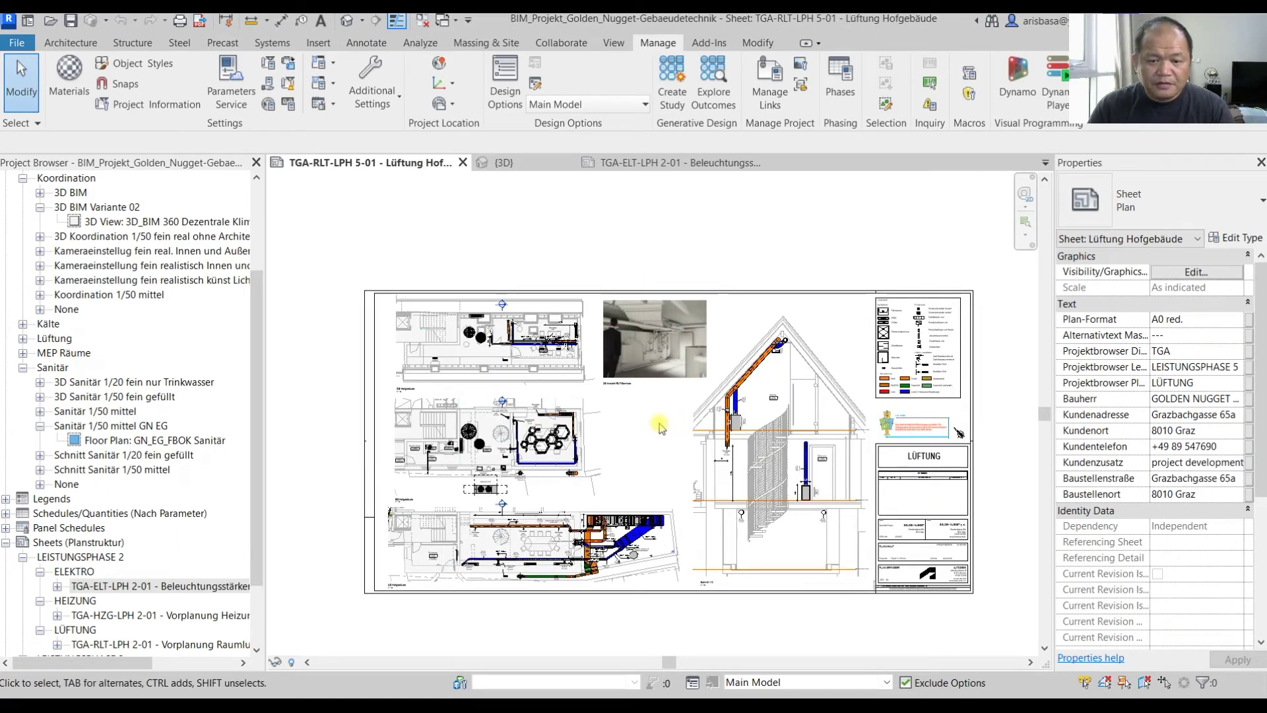
middle_drag(660, 424, 596, 350)
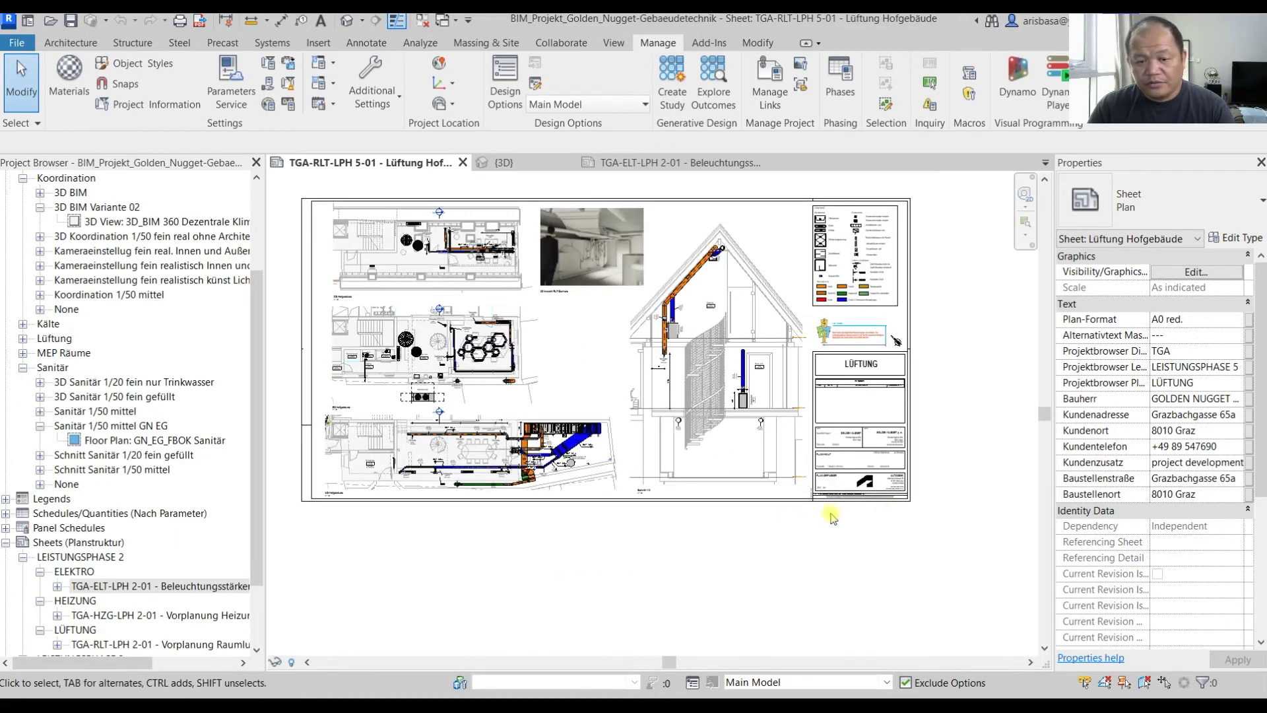
middle_drag(801, 574, 797, 576)
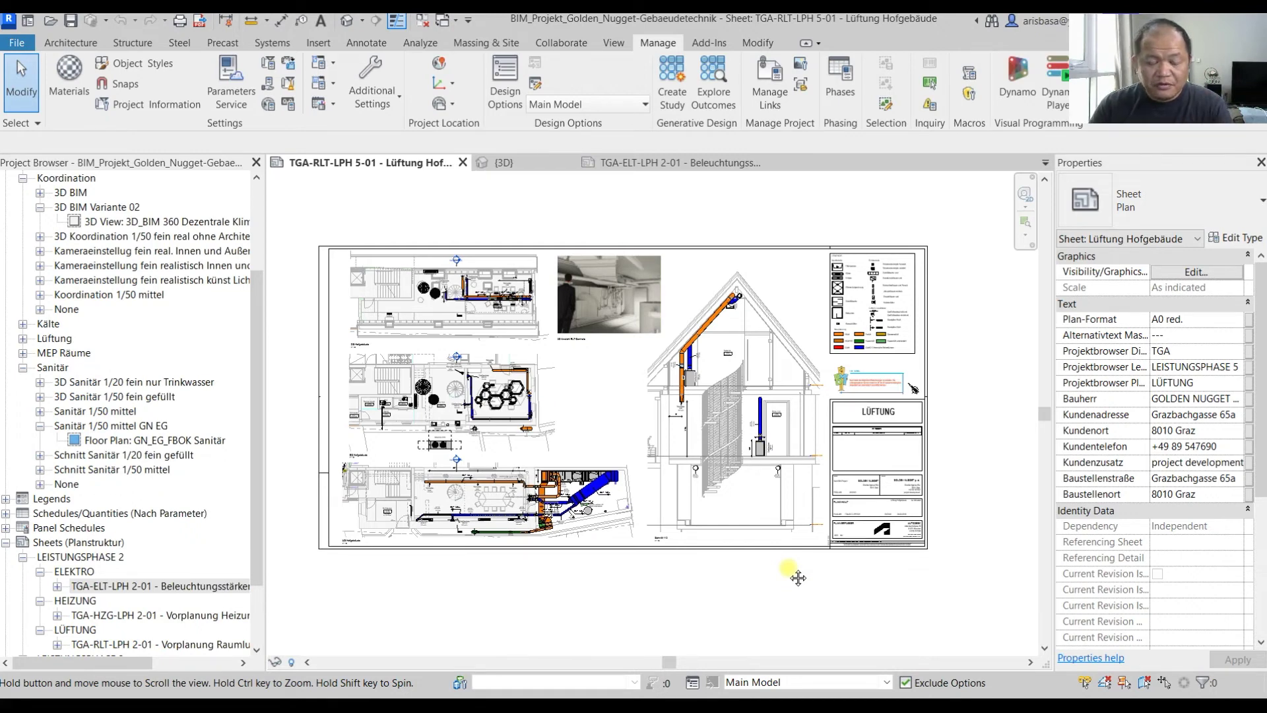
middle_drag(799, 578, 795, 575)
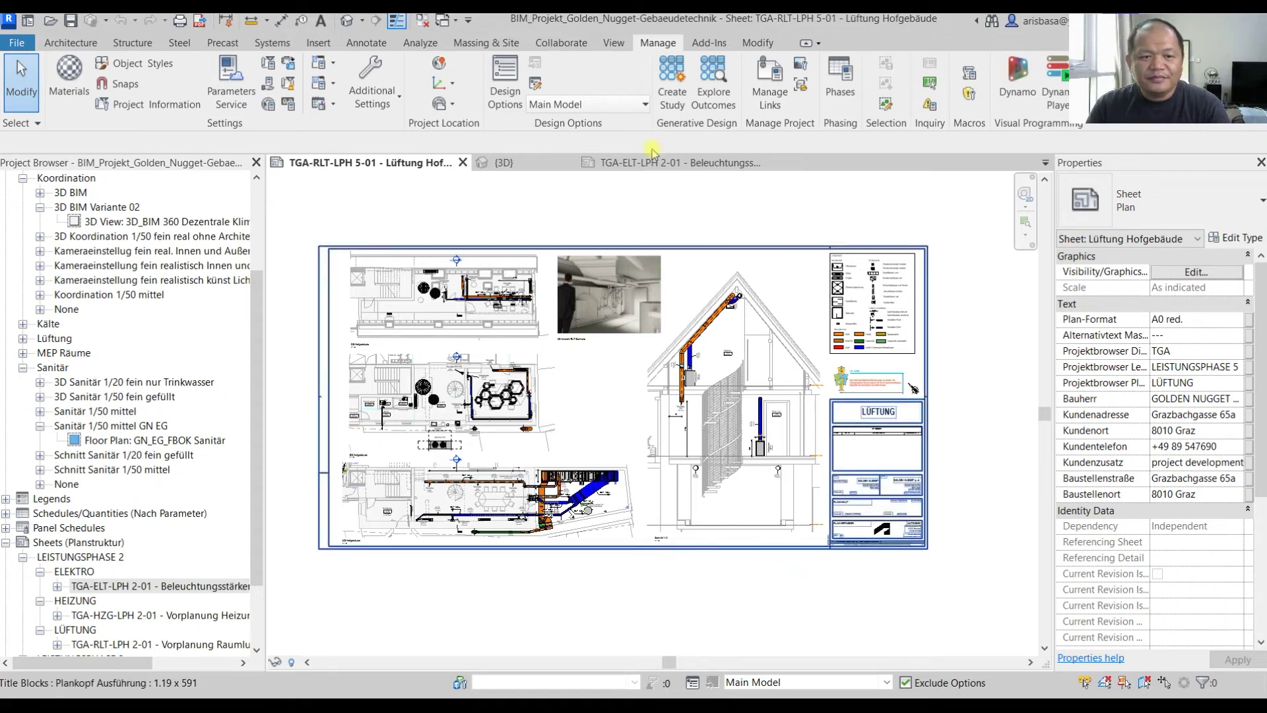
- Close the Gebaeudetechnik project and browse the Samples folder for another model to open
click(11, 43)
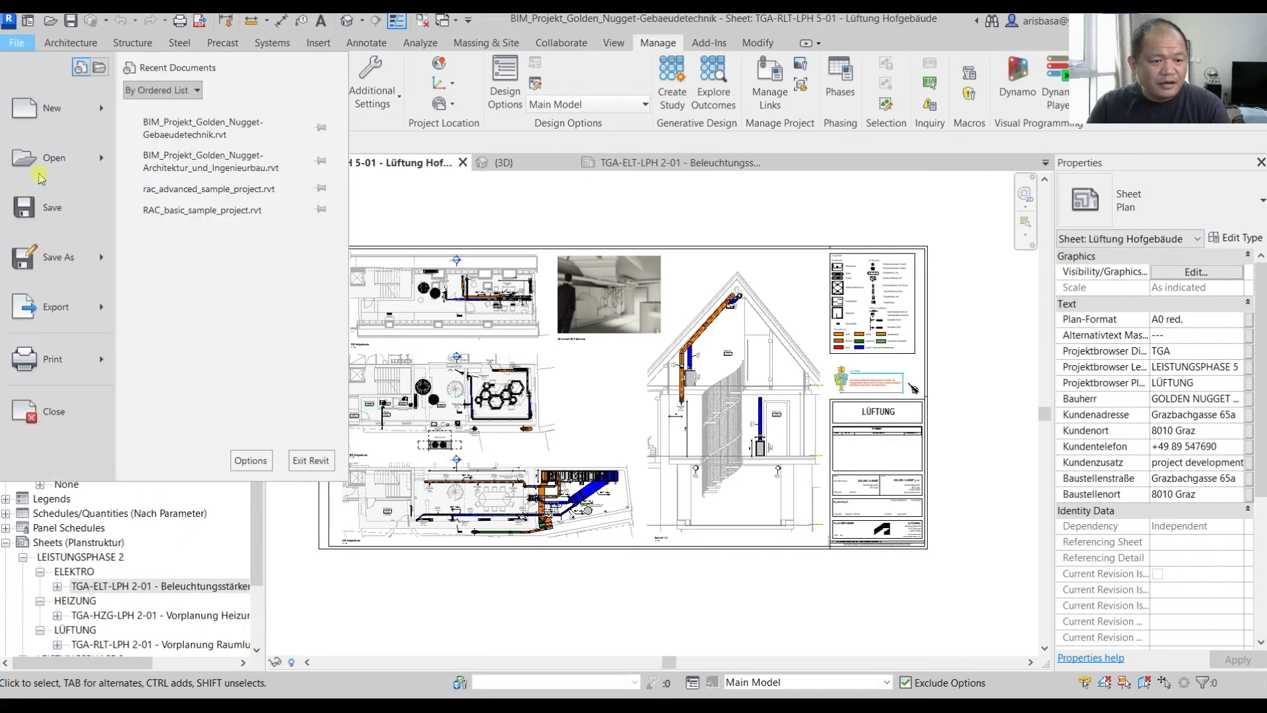
click(56, 415)
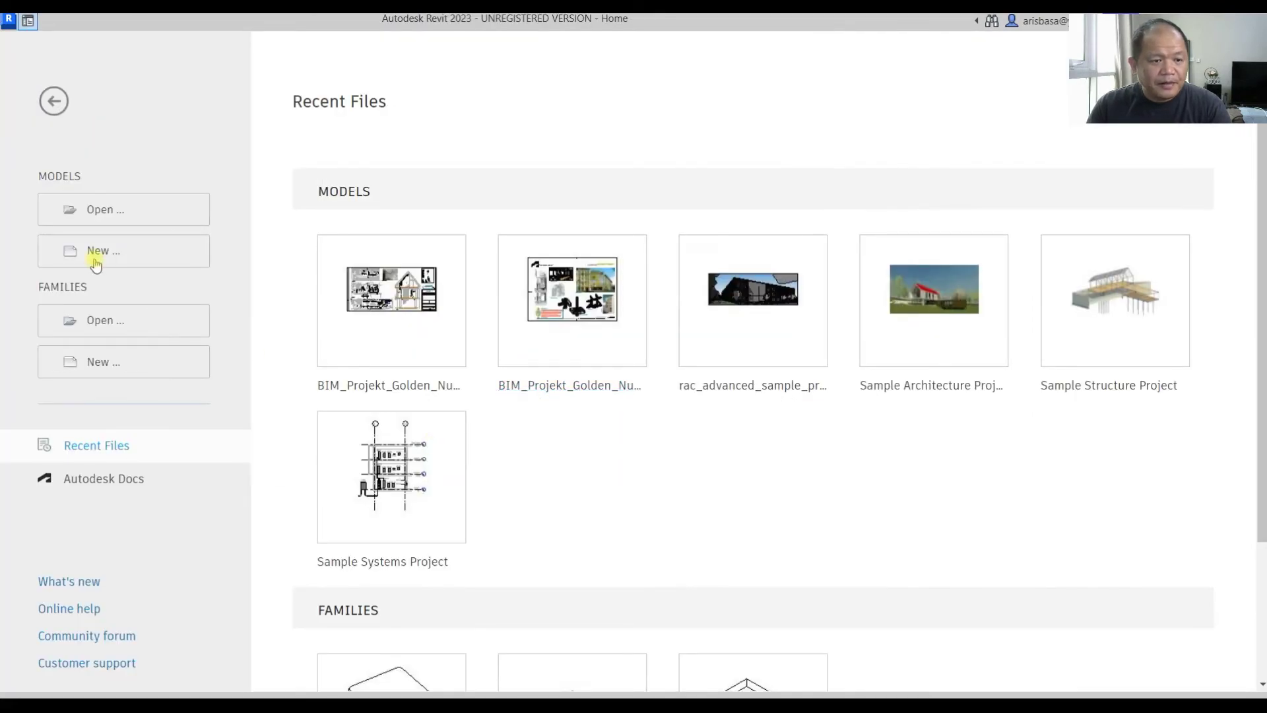
click(121, 211)
scroll(578, 284, down, 3)
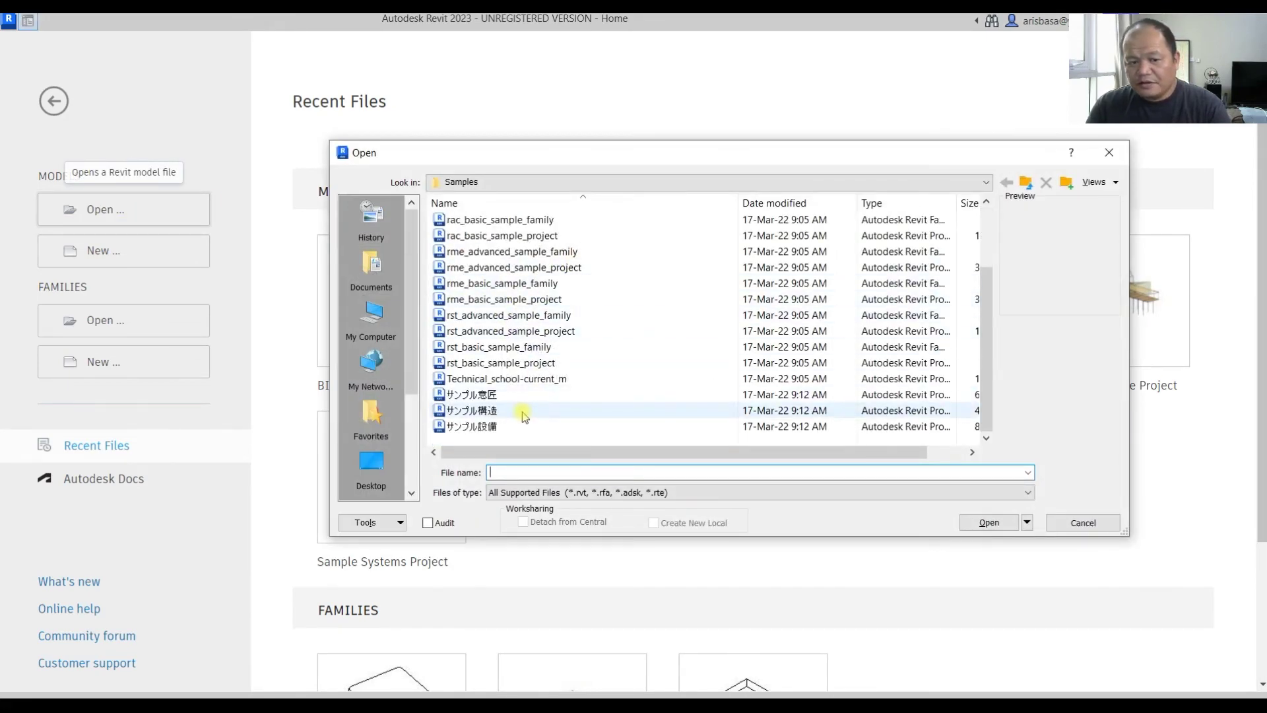
- Compare the previews of サンプル意匠, サンプル構造 and サンプル設備, and open サンプル意匠.rvt
click(492, 396)
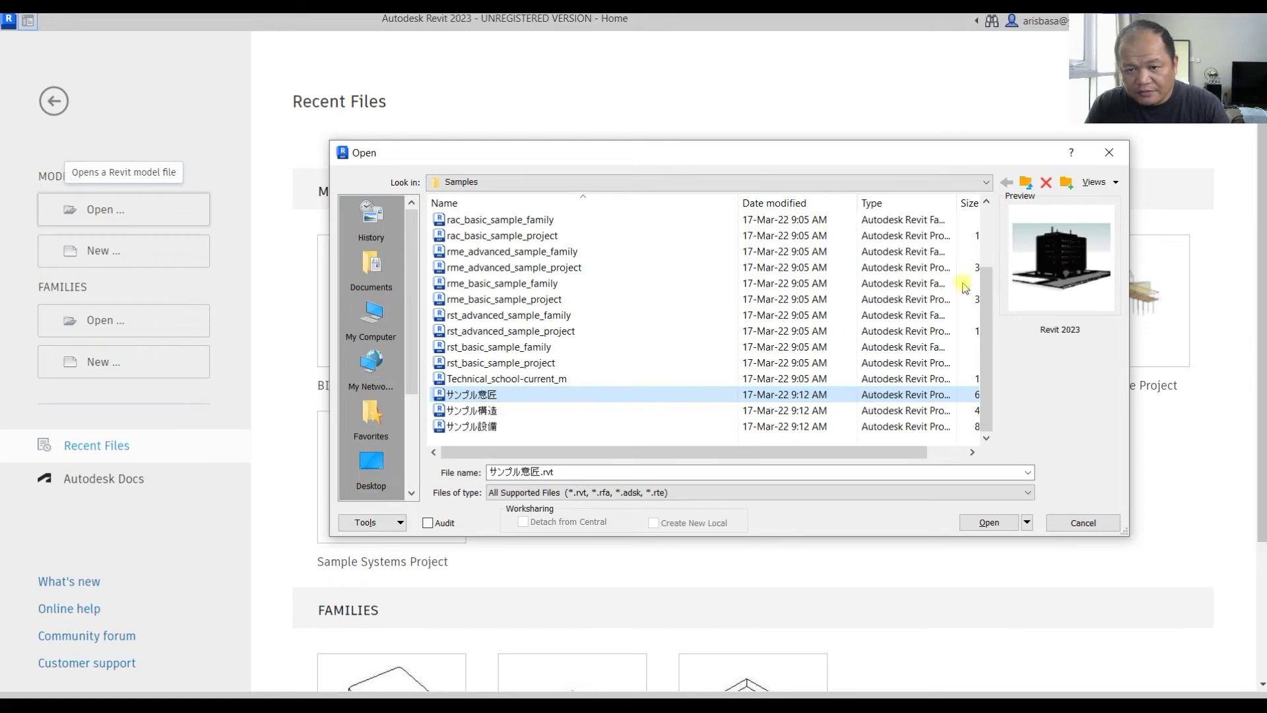
click(471, 412)
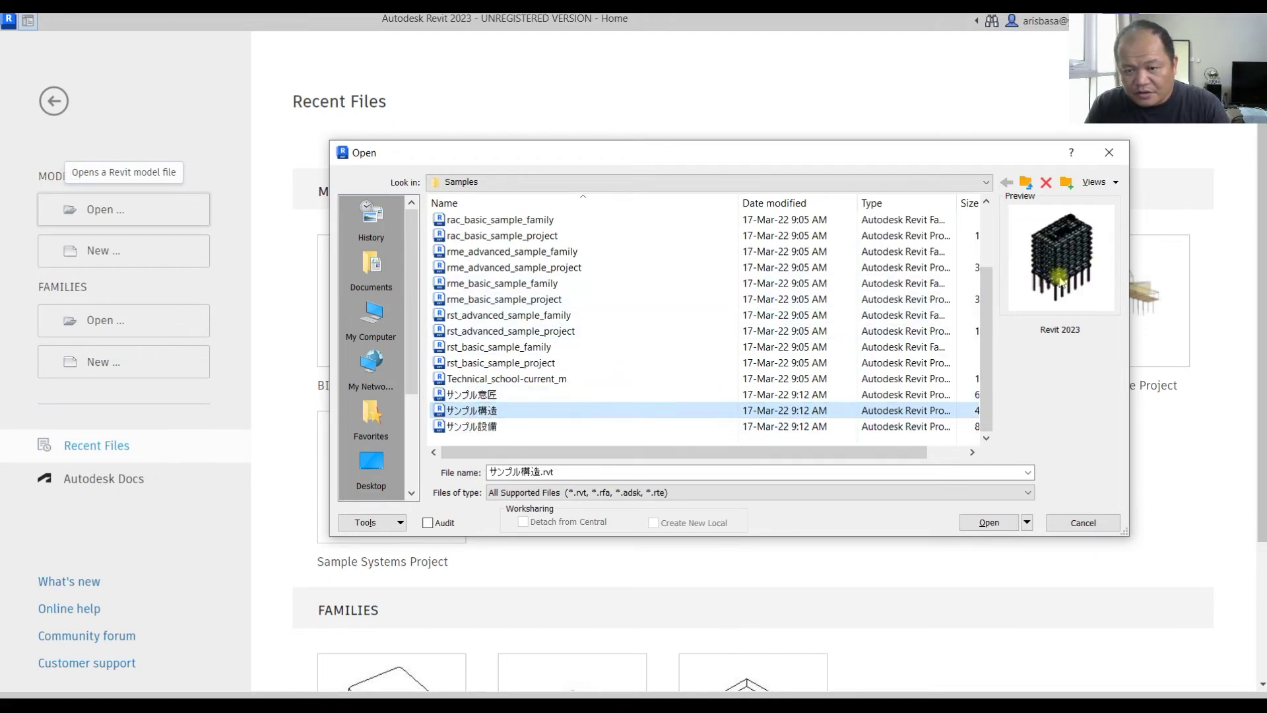
click(489, 427)
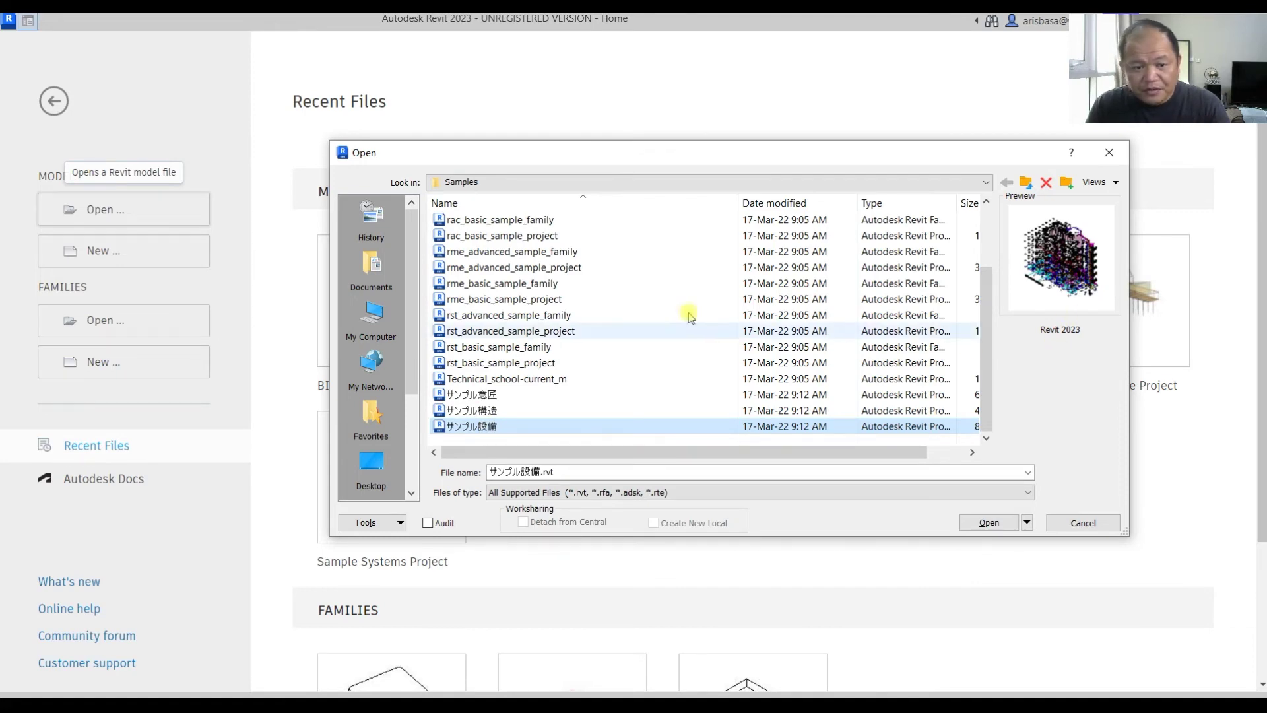
click(468, 395)
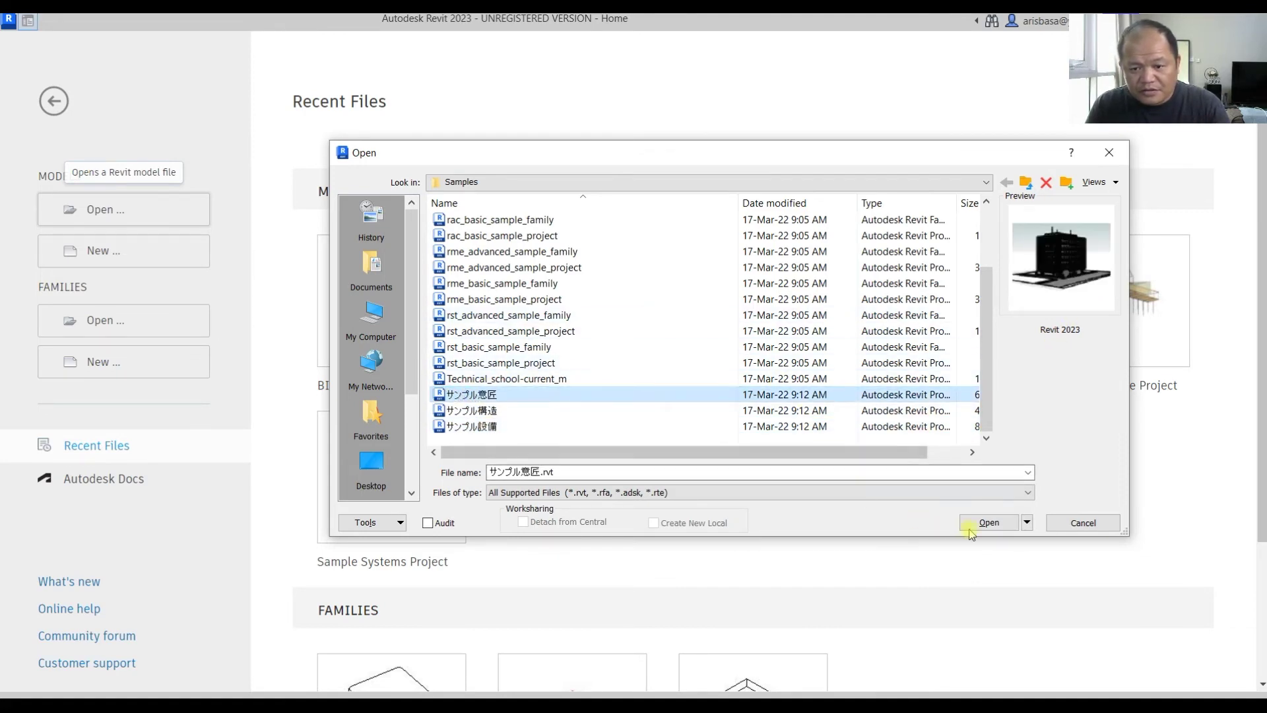
click(990, 523)
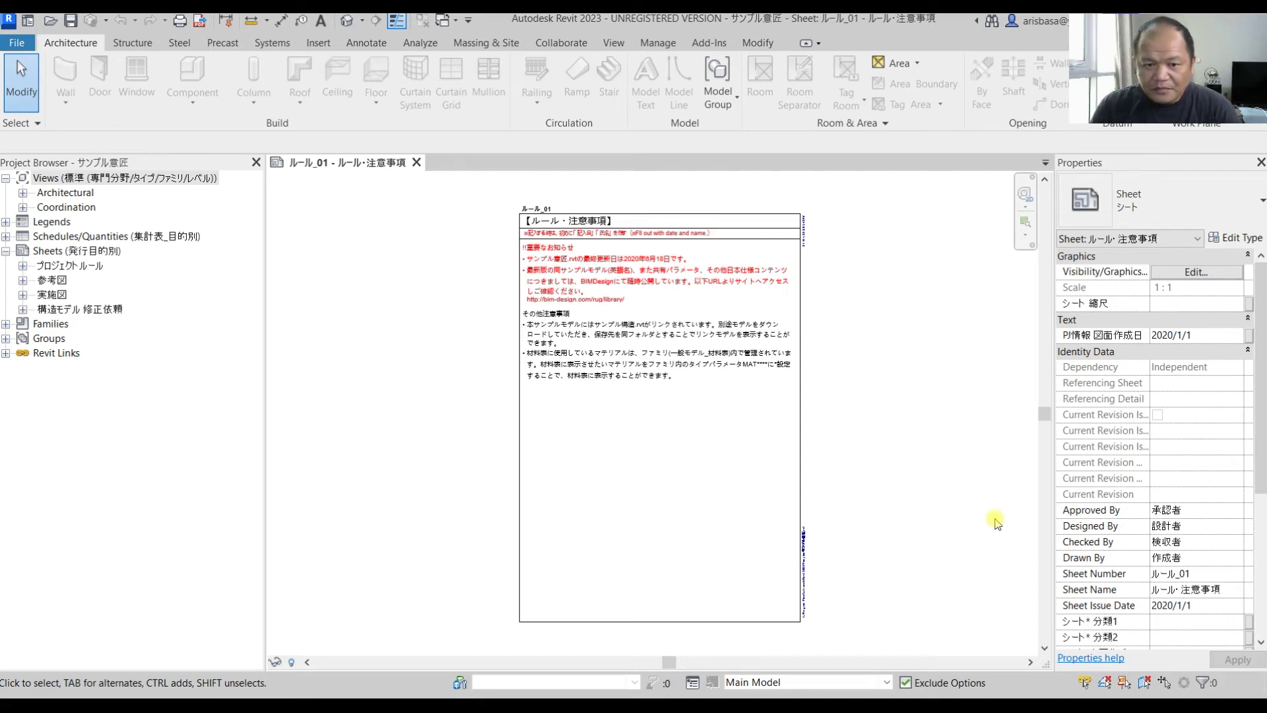
- Read the Japanese rules and notes on the ルール_01 - ルール・注意事項 sheet
middle_drag(880, 367, 911, 368)
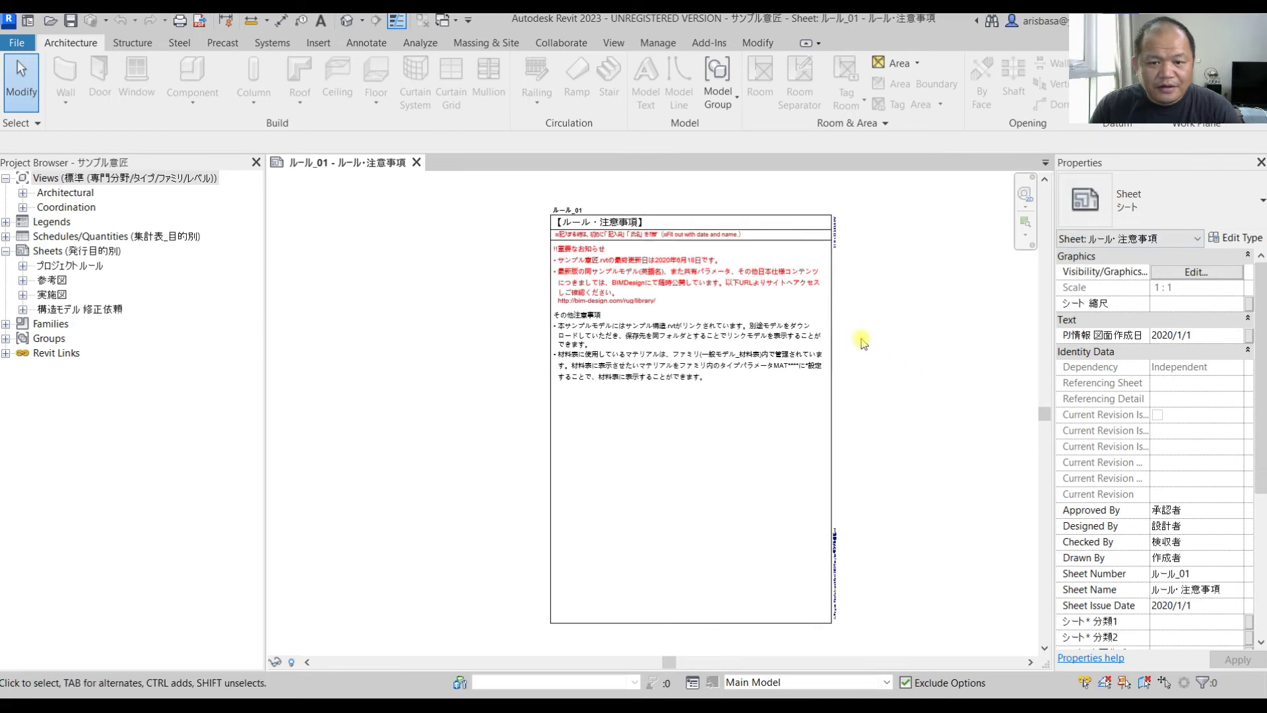
scroll(837, 329, up, 1)
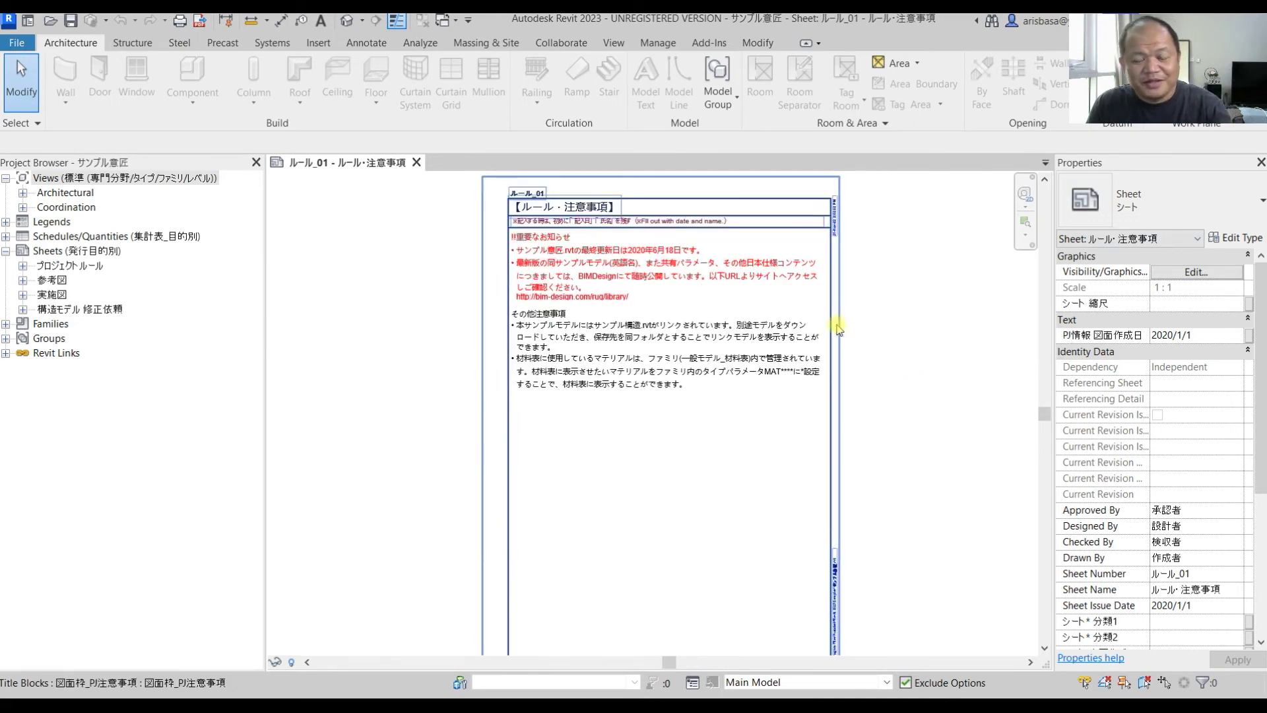
scroll(865, 350, down, 2)
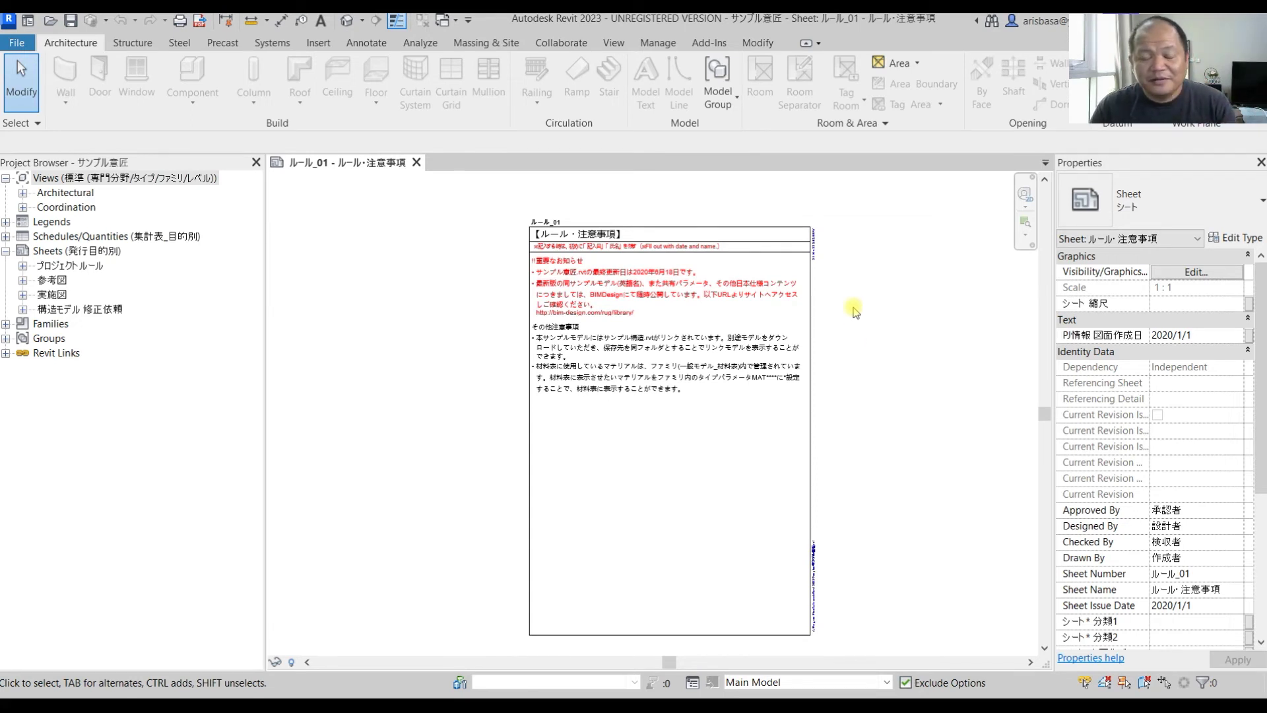
mouse_move(868, 373)
middle_down()
mouse_move(843, 348)
mouse_move(849, 365)
mouse_move(871, 359)
middle_up()
scroll(858, 322, up, 1)
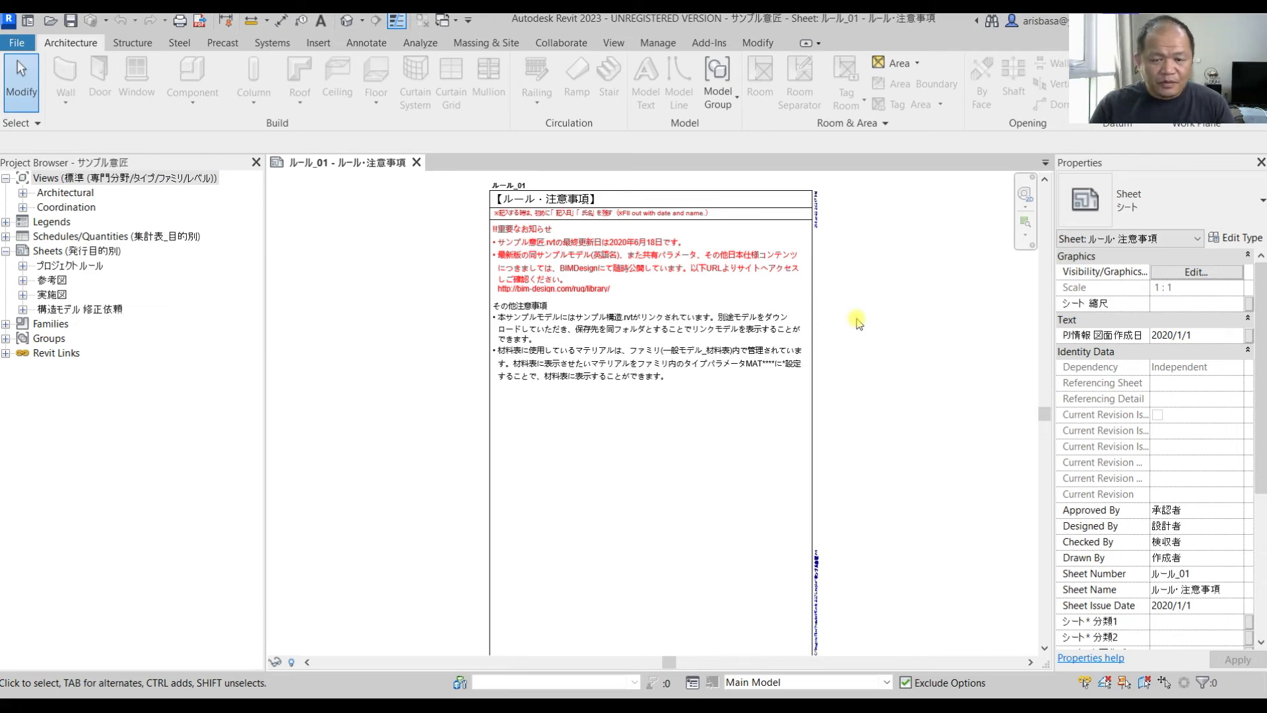
scroll(858, 323, down, 2)
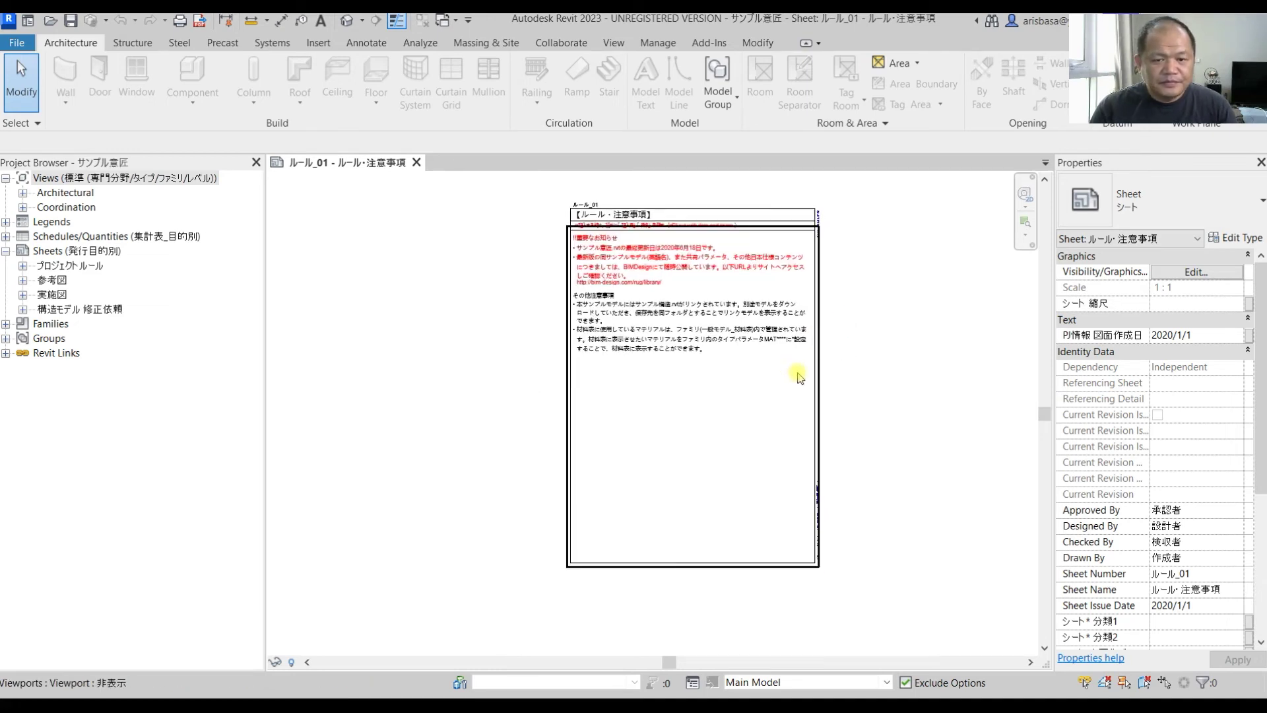
scroll(848, 427, up, 2)
middle_drag(849, 428, 845, 474)
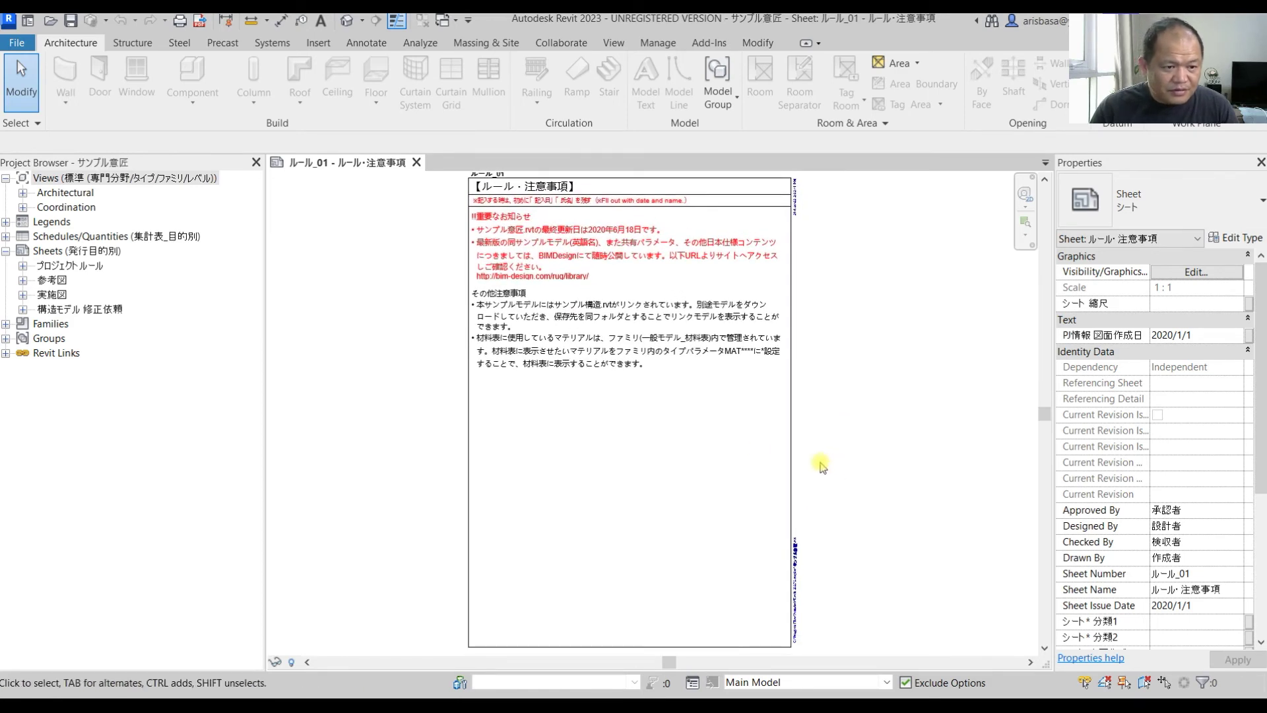
scroll(521, 273, up, 4)
scroll(499, 317, down, 3)
middle_drag(295, 319, 295, 359)
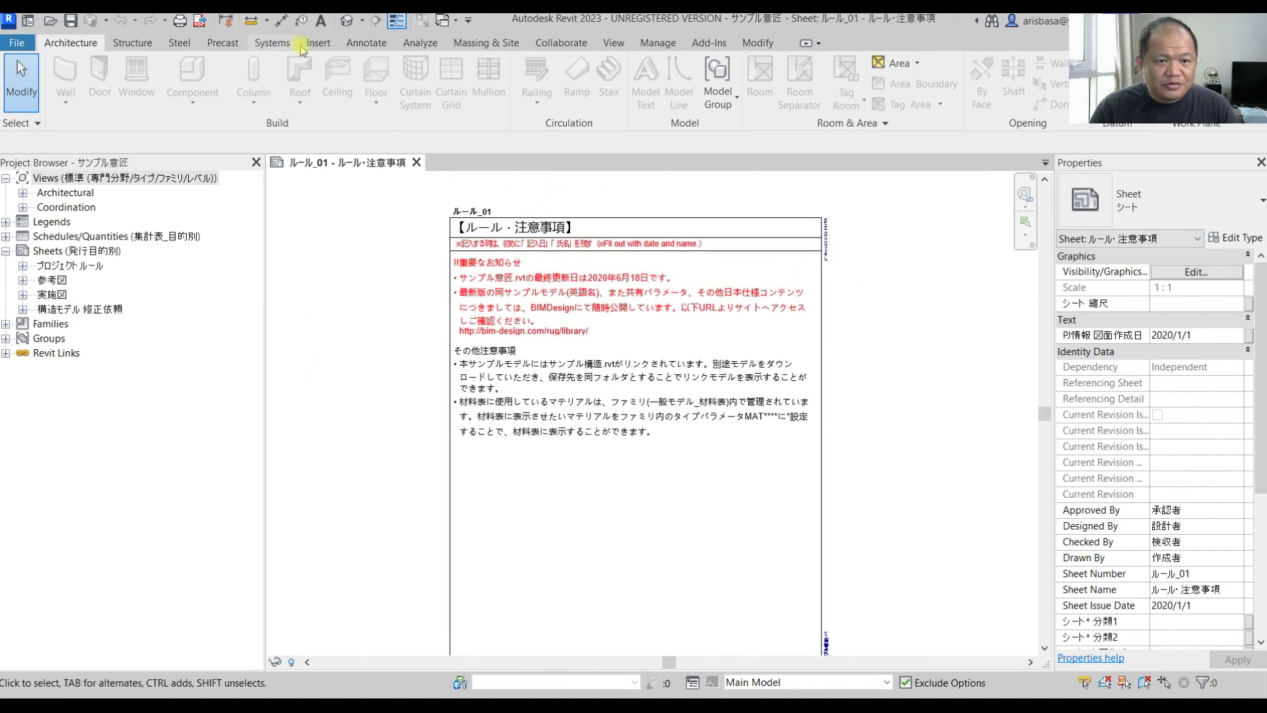
- Open the default 3D view and examine the office building from several sides, down to the foundation piles below the site
click(346, 20)
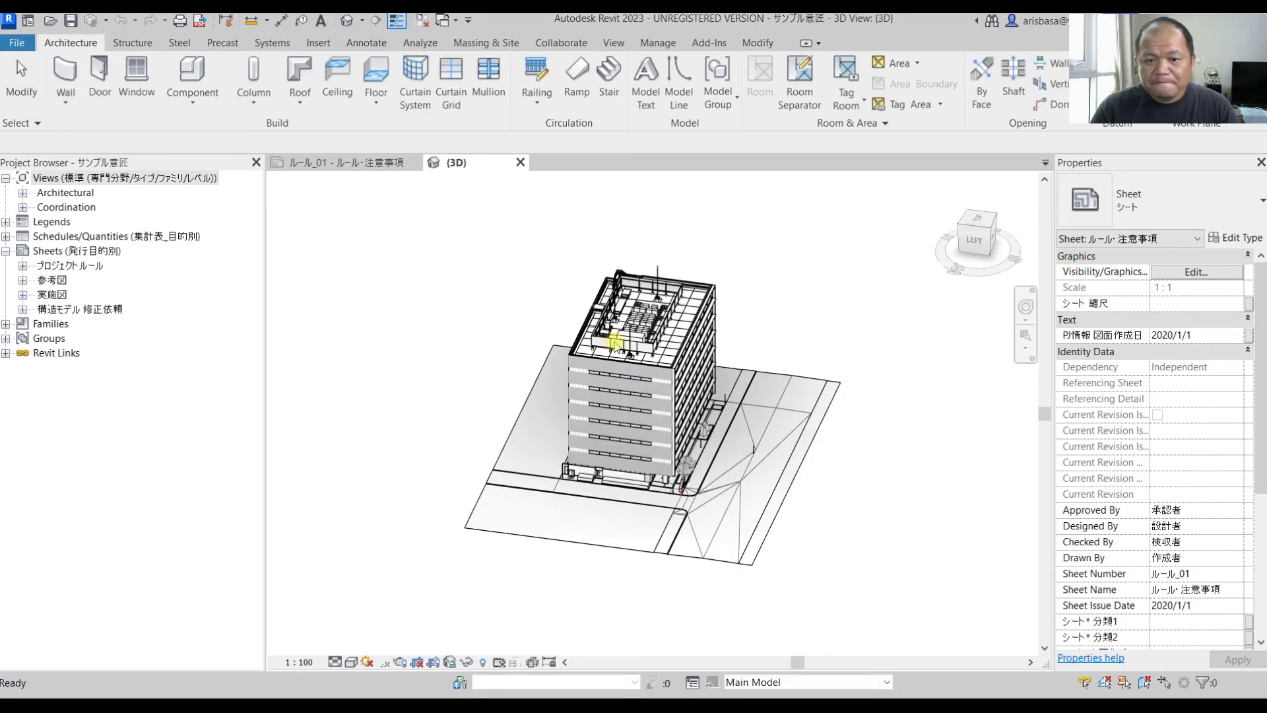
scroll(778, 514, up, 4)
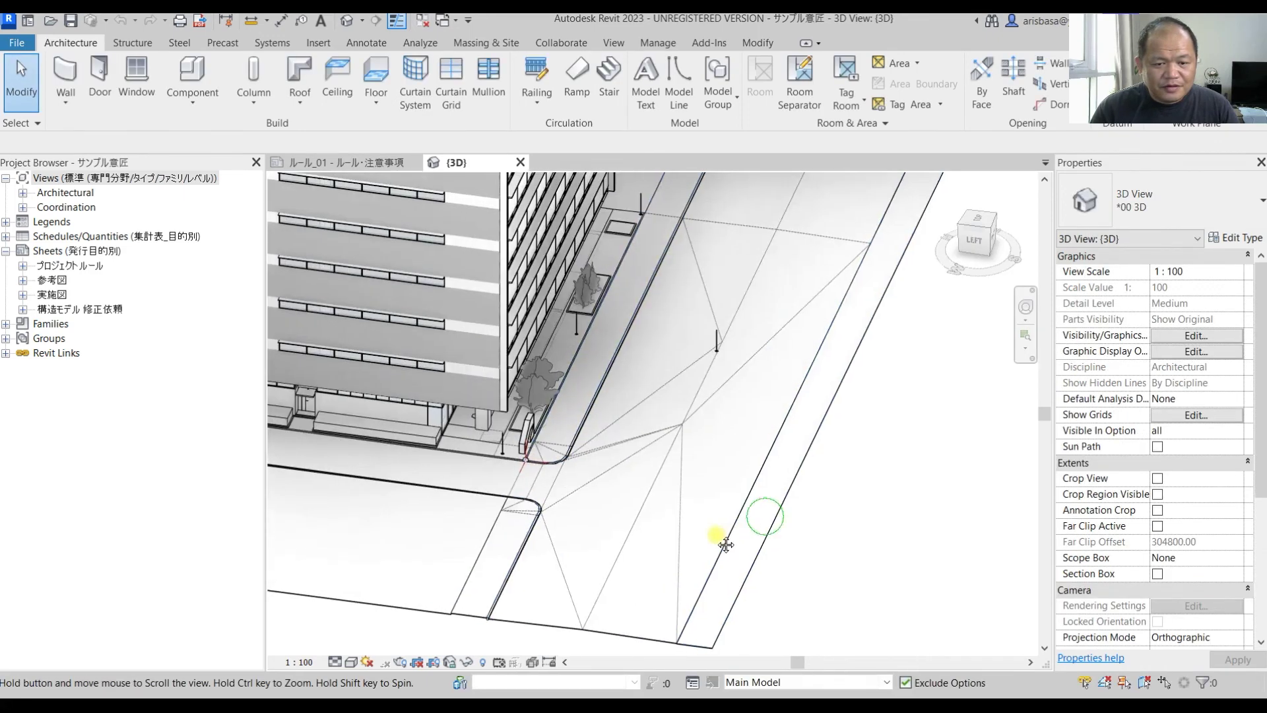
scroll(808, 514, down, 3)
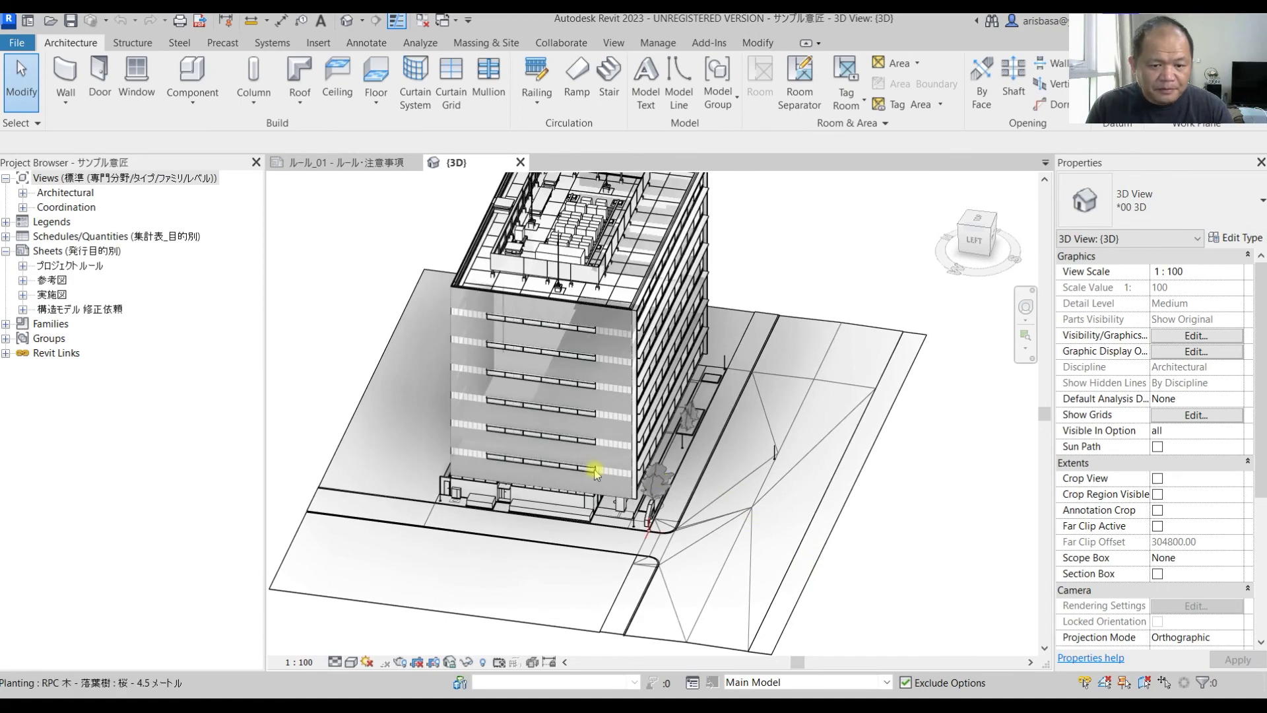
shift+middle_drag(597, 462, 758, 532)
middle_drag(841, 557, 786, 599)
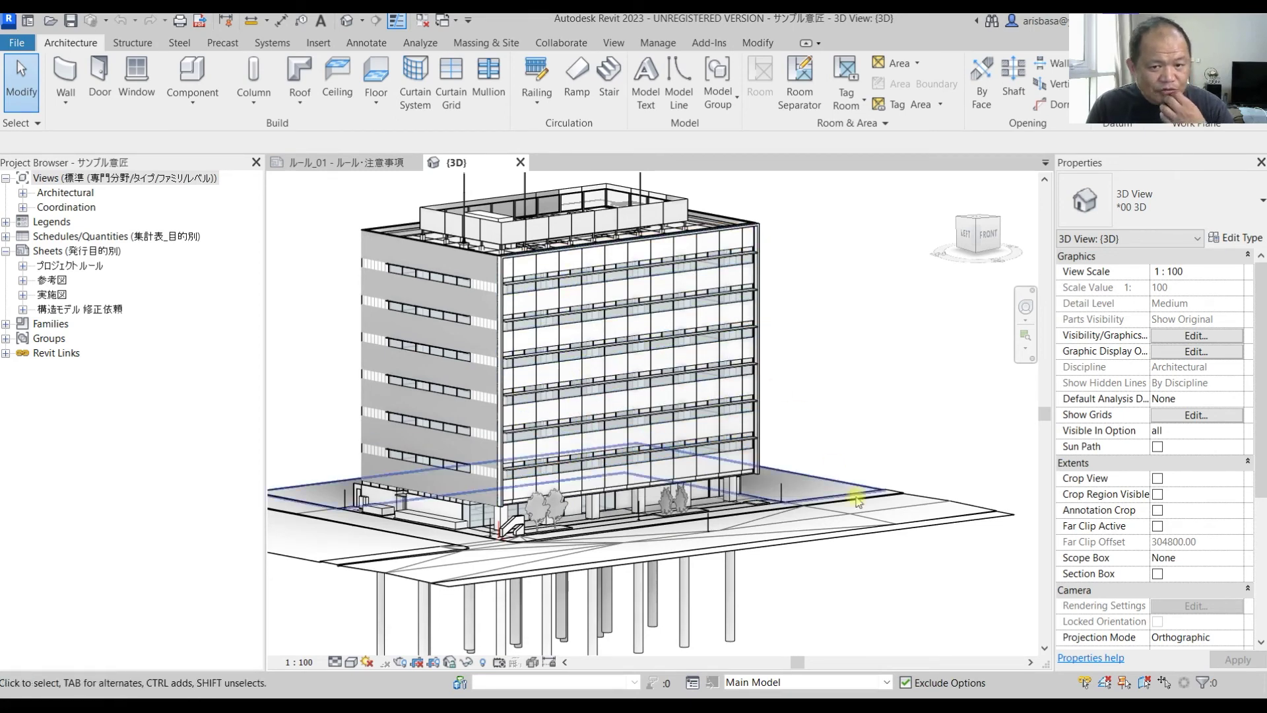
middle_drag(905, 610, 766, 555)
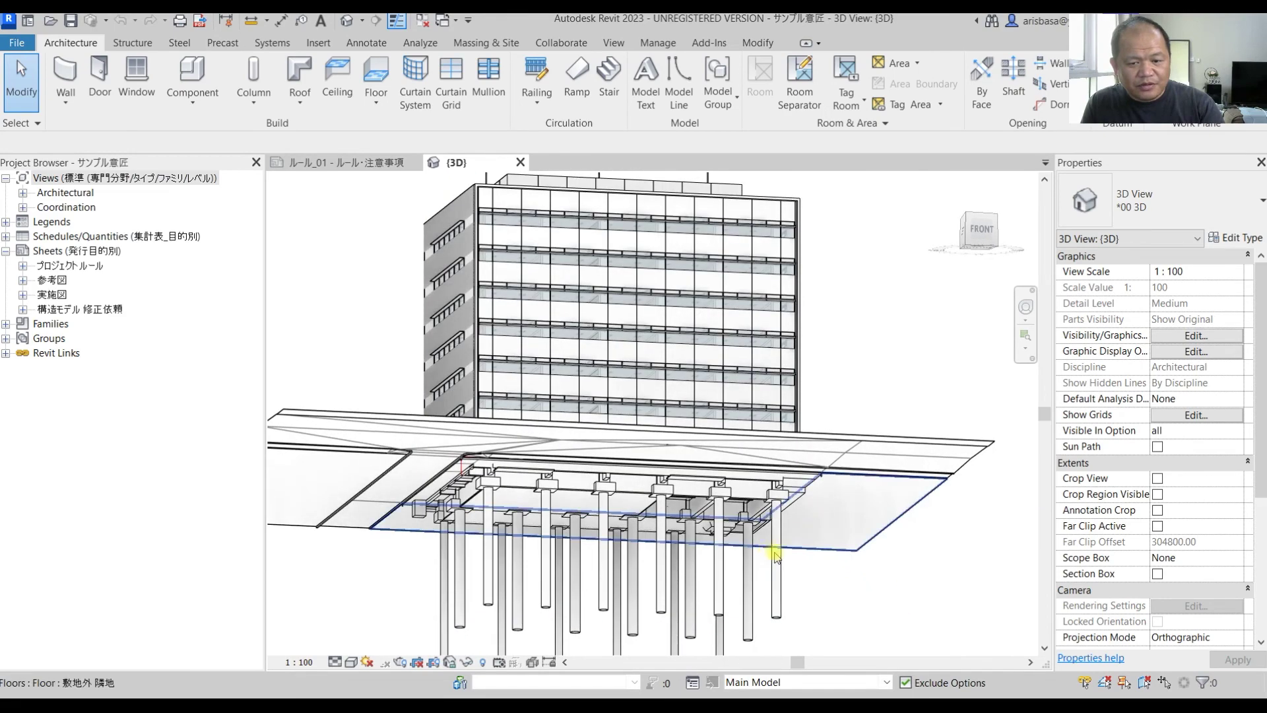
- Select the linked structural model at the foundation piles, inspect its extent from the stair side of the building, and clear the selection
click(769, 555)
shift+middle_drag(875, 581, 896, 514)
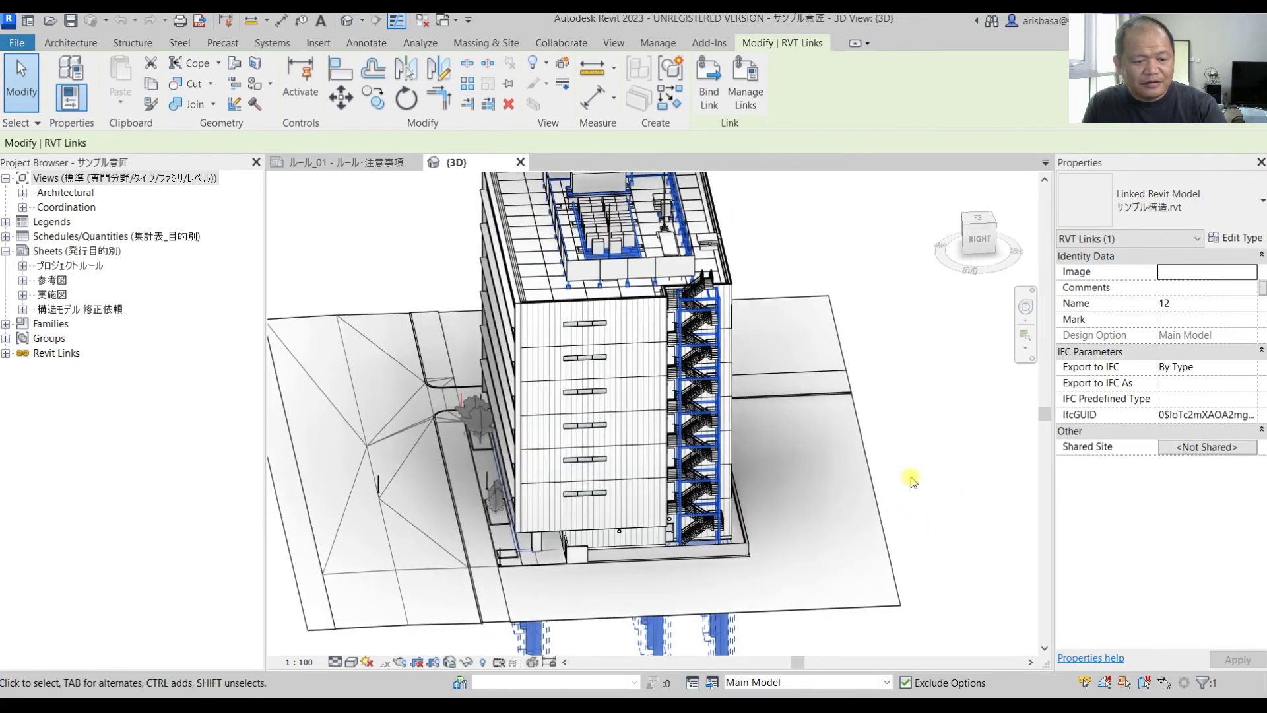
click(910, 475)
- Review the project's links in Manage Links, covering サンプル構造.rvt and every category from IFC to Images, and close the dialog
click(658, 42)
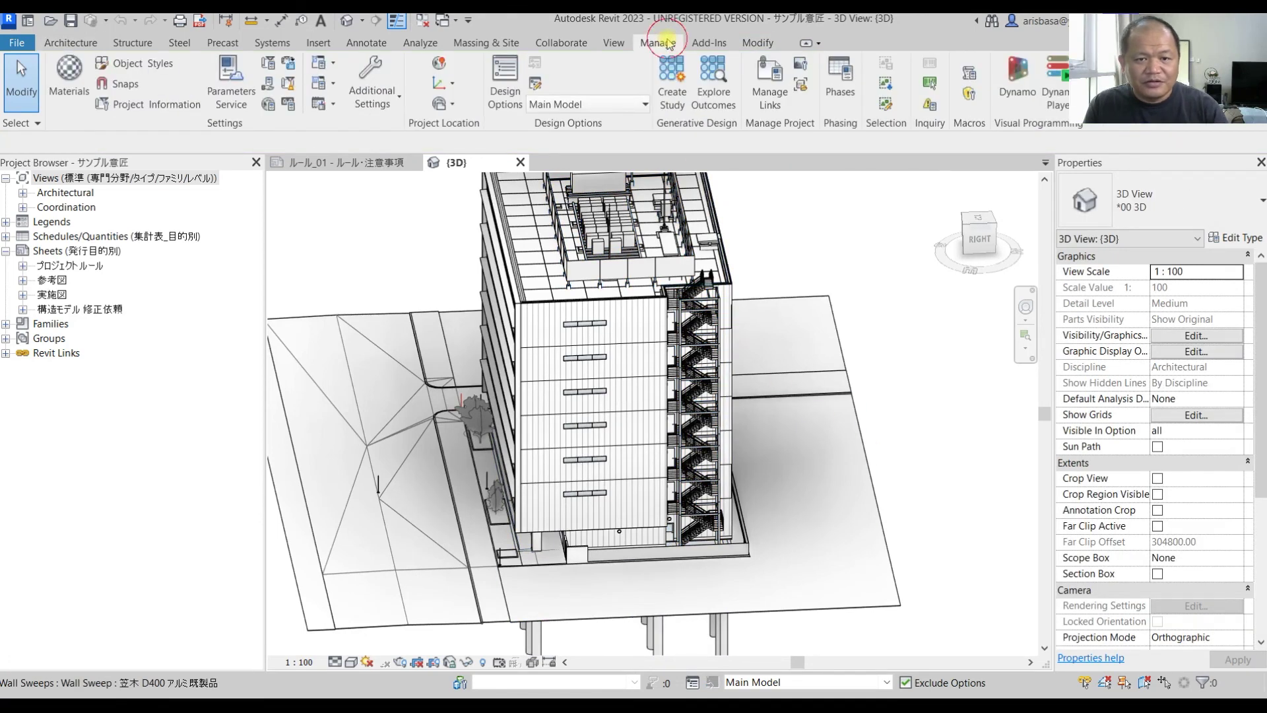
click(769, 82)
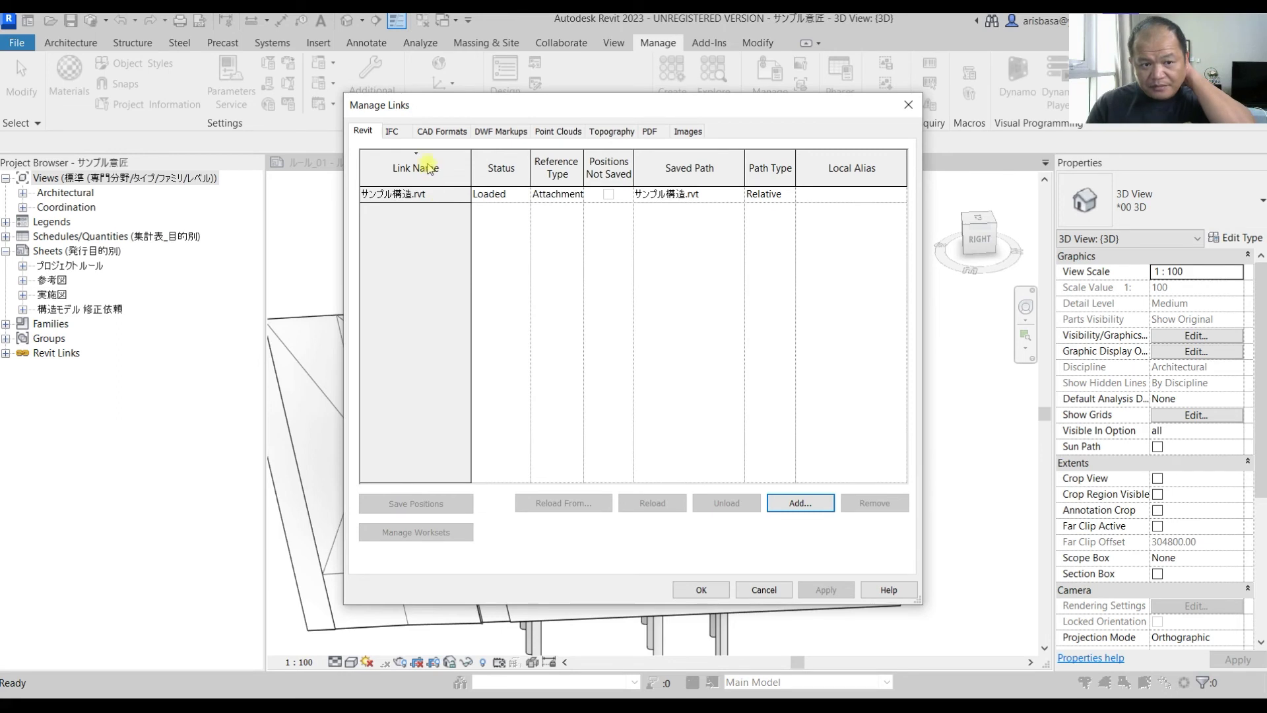
click(433, 193)
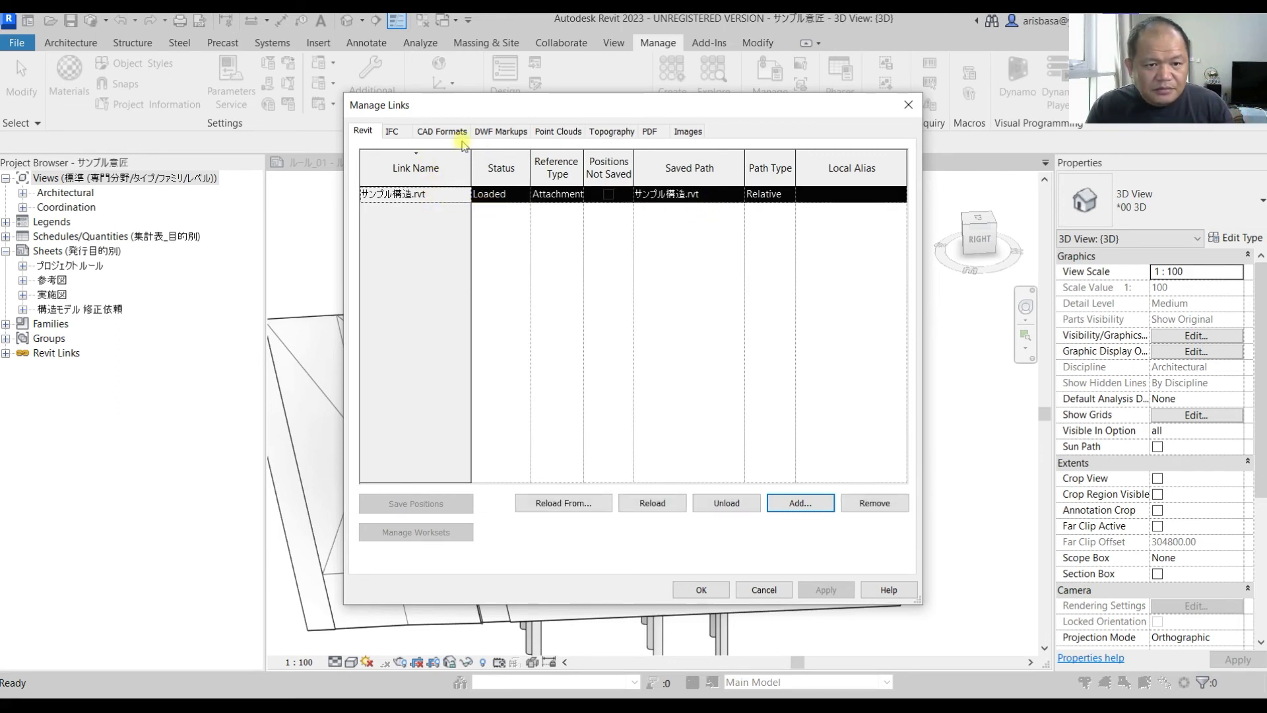
click(393, 131)
click(441, 131)
click(500, 131)
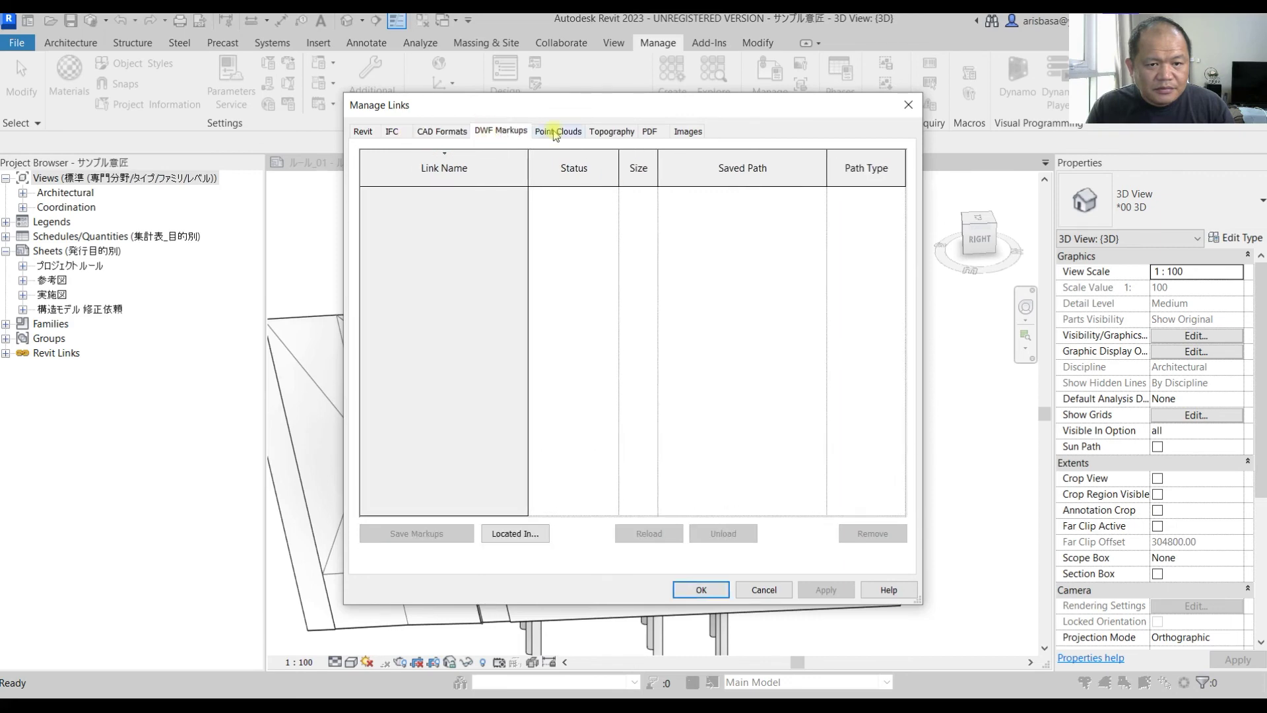
click(557, 132)
click(611, 131)
click(650, 132)
click(690, 130)
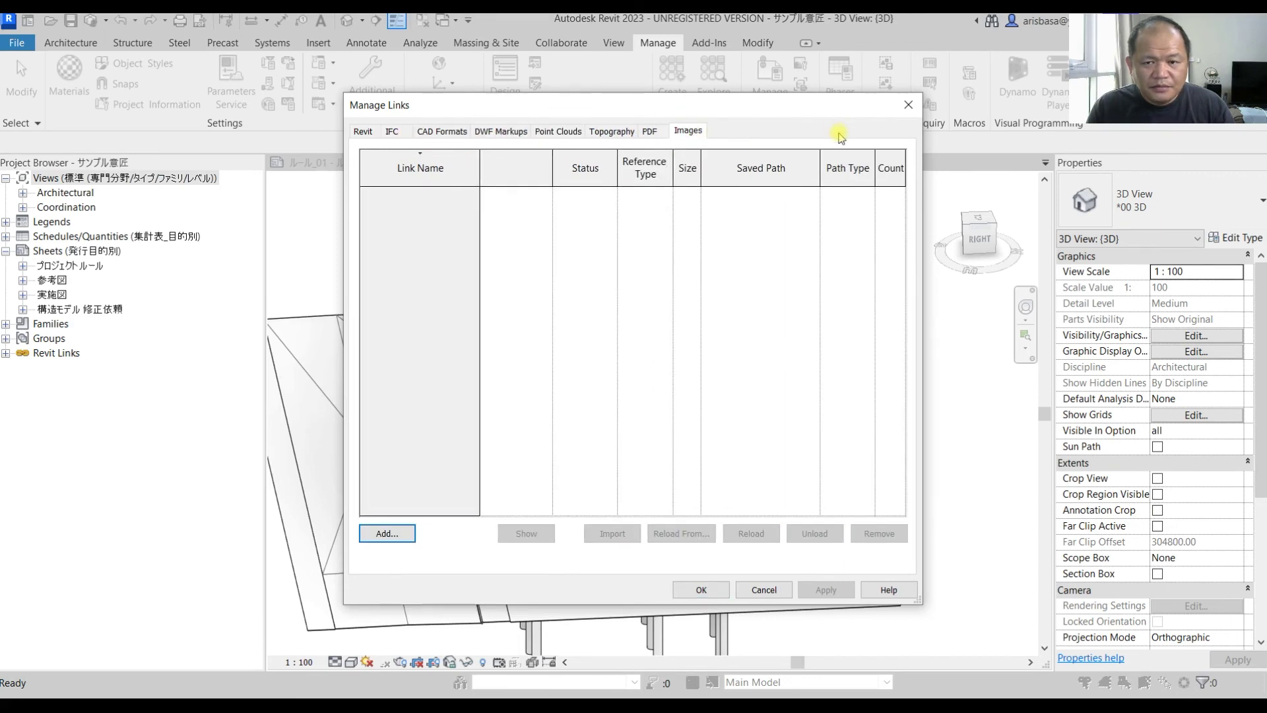
click(908, 104)
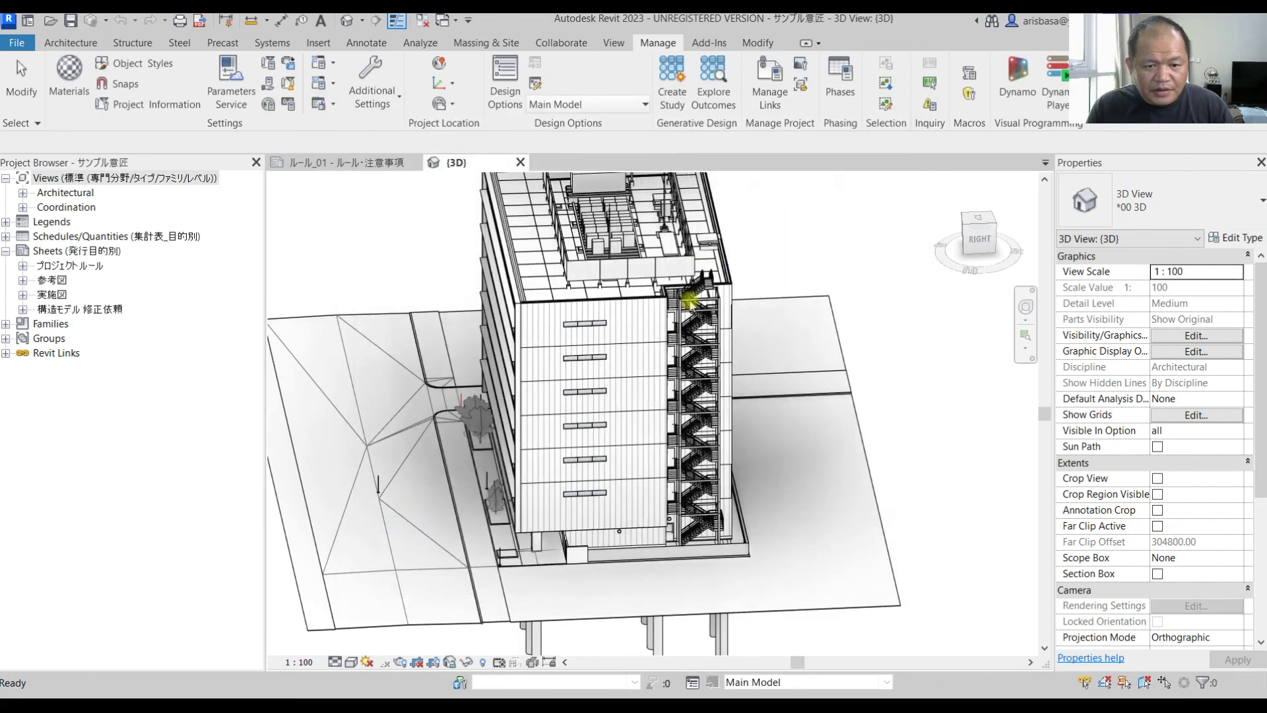
- Select the linked サンプル構造.rvt model again and examine its steel framing around the exterior staircase up close
click(650, 630)
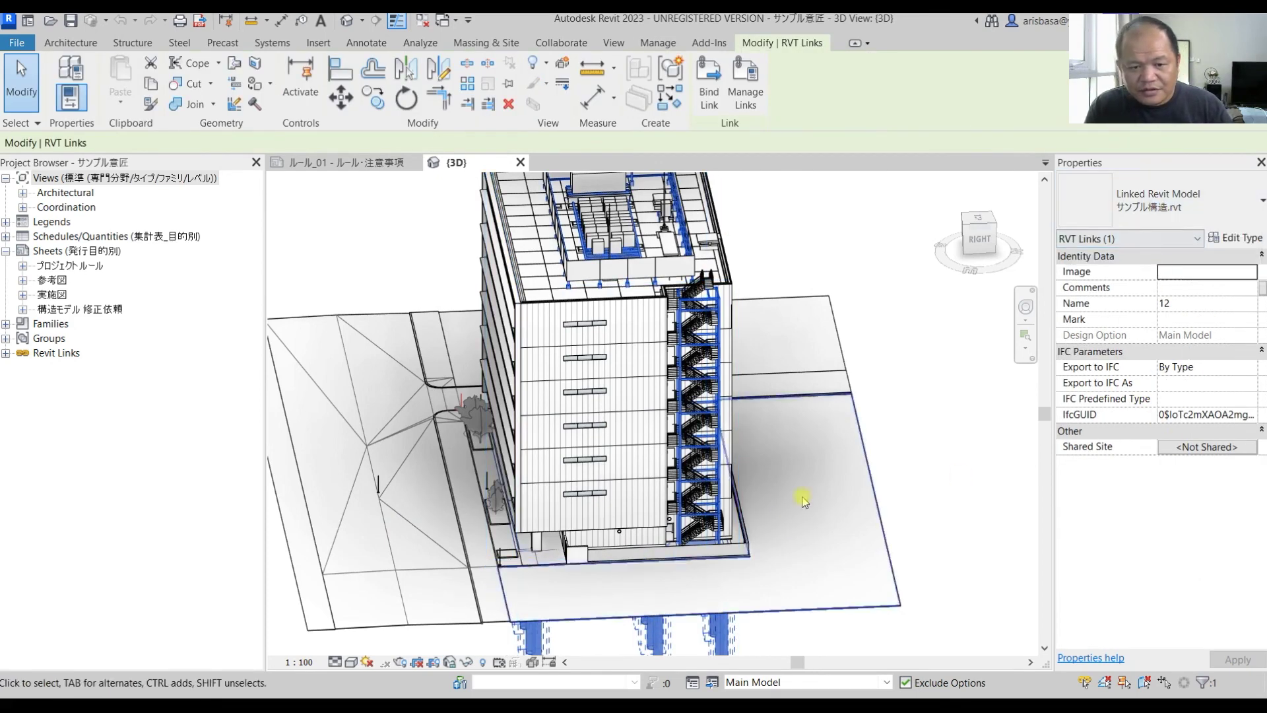
scroll(667, 317, up, 4)
shift+middle_drag(957, 456, 806, 461)
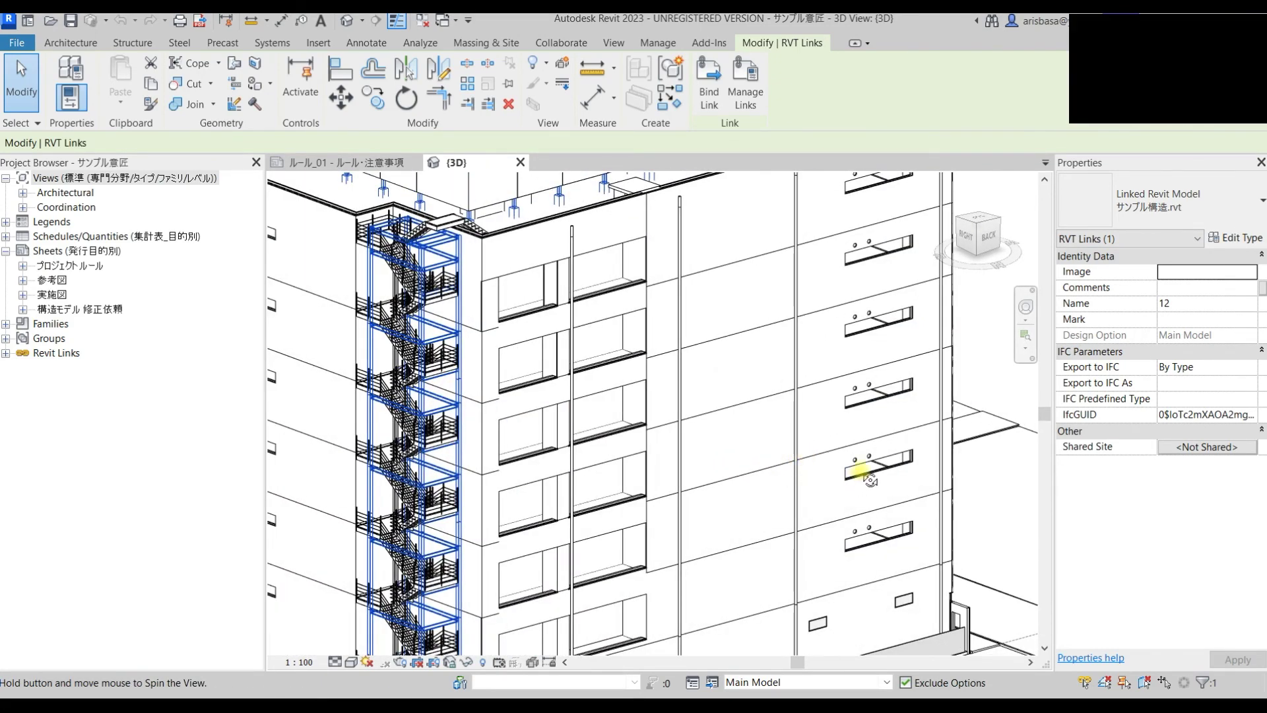